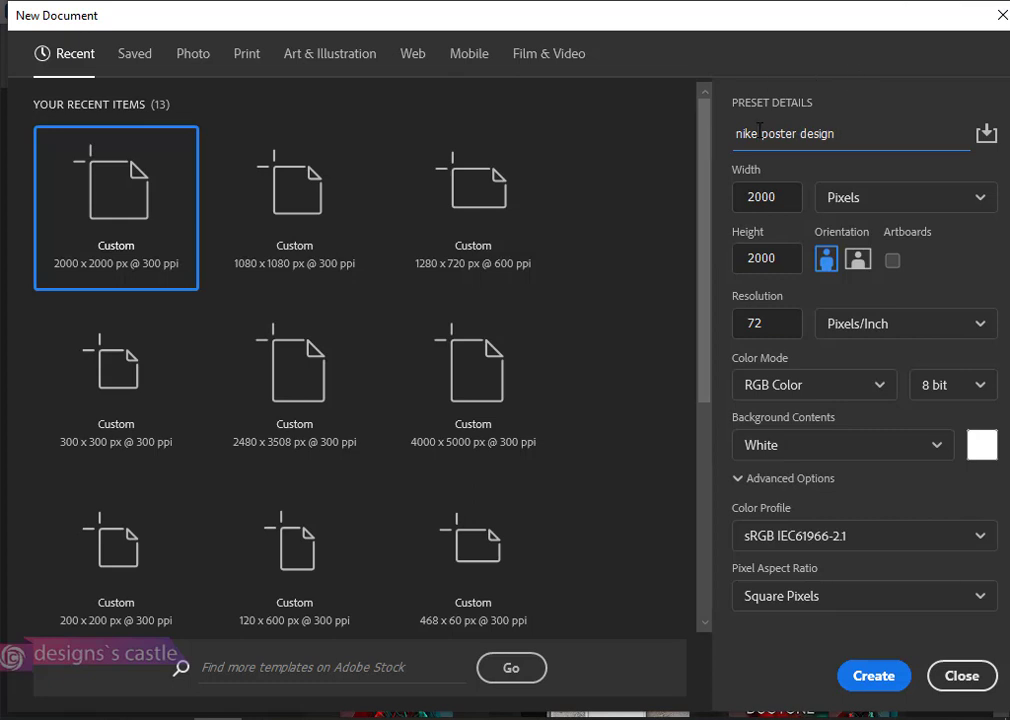
Name the new document "nike shoes poster design" and create it at 2000 x 2000 pixels, 72 pixels/inch, RGB Color
type("shoes")
key("Return")
scroll(374, 334, "right", 3)
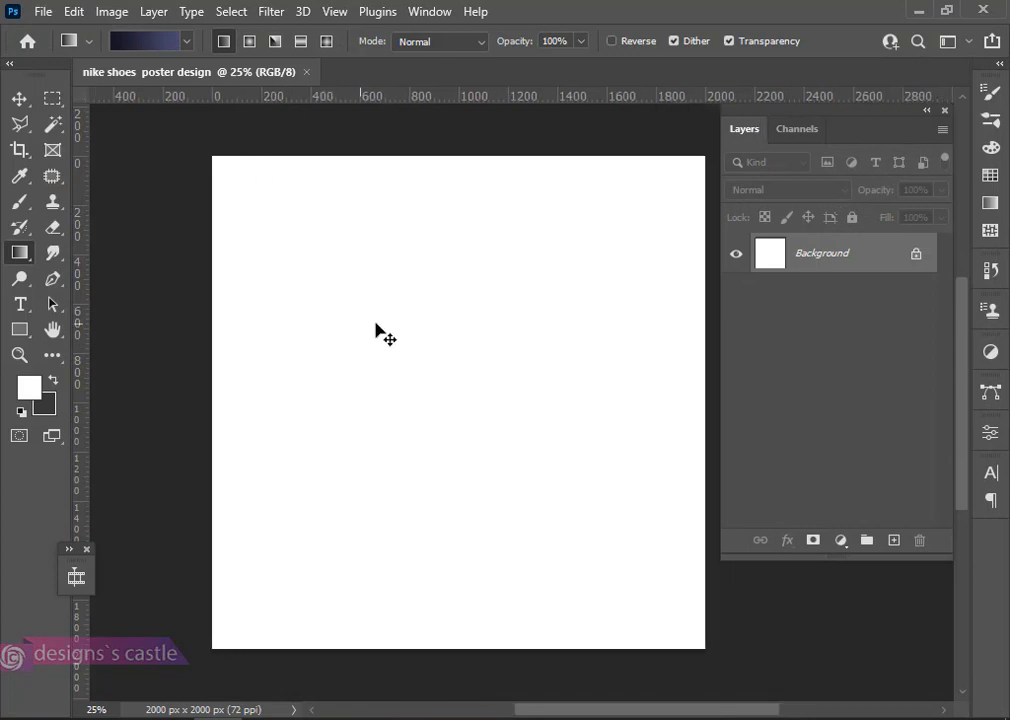
Unlock the background layer and add a blank layer above it
scroll(376, 324, "down", 1)
scroll(376, 324, "up", 1)
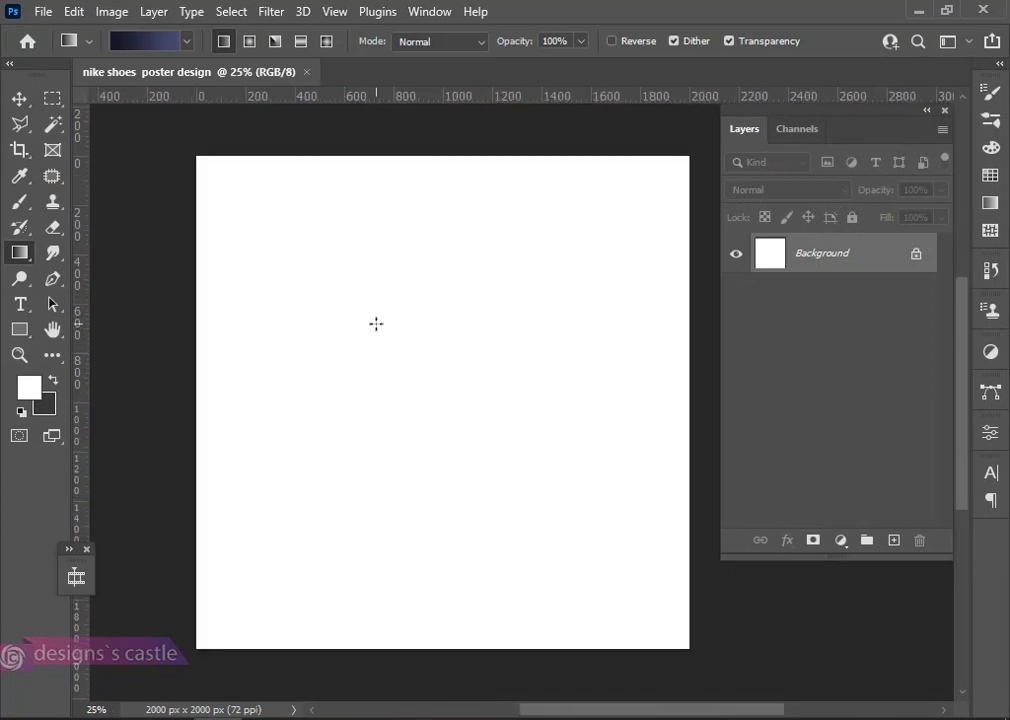
left_click(916, 256)
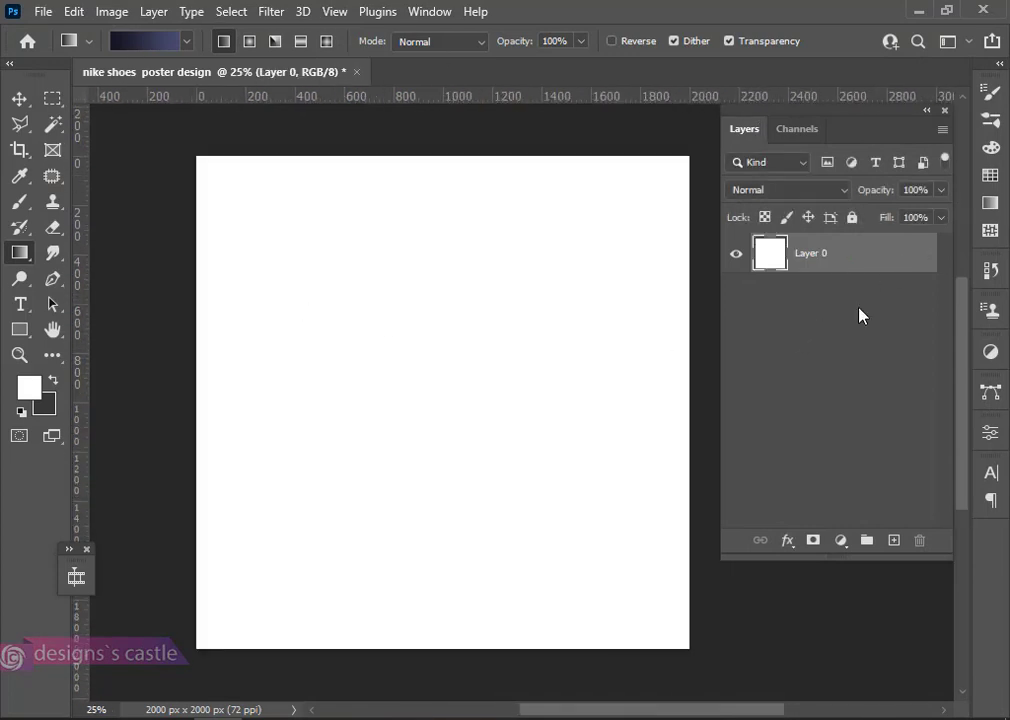
left_click(894, 540)
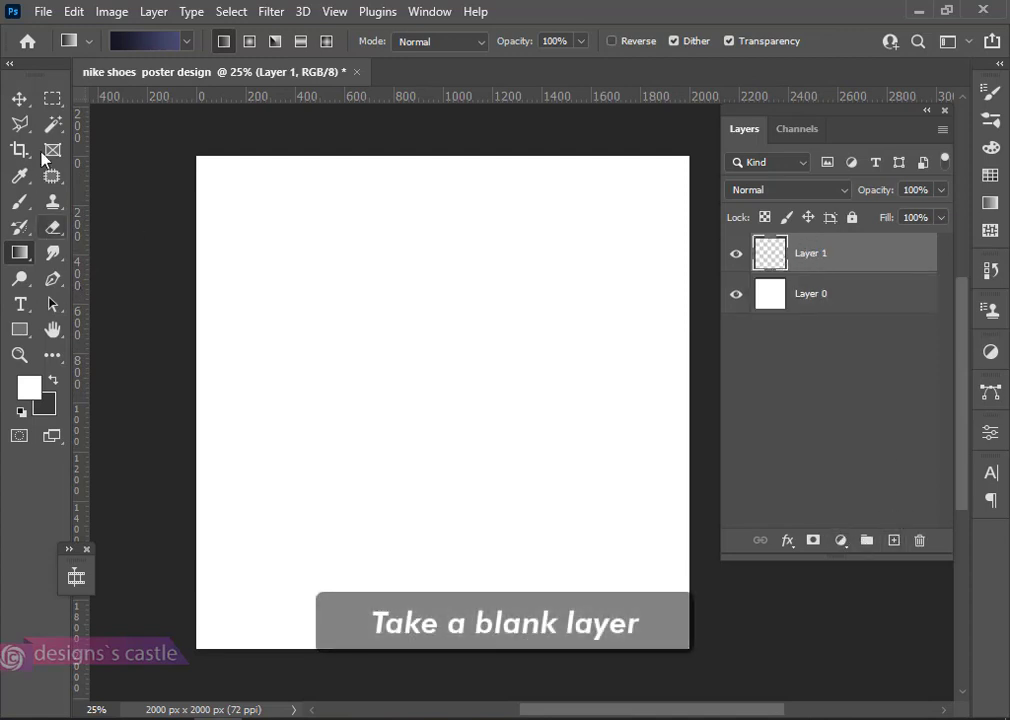
Define the gradient with 151620 as the start stop colour and 494e73 as the end stop colour
left_click(150, 42)
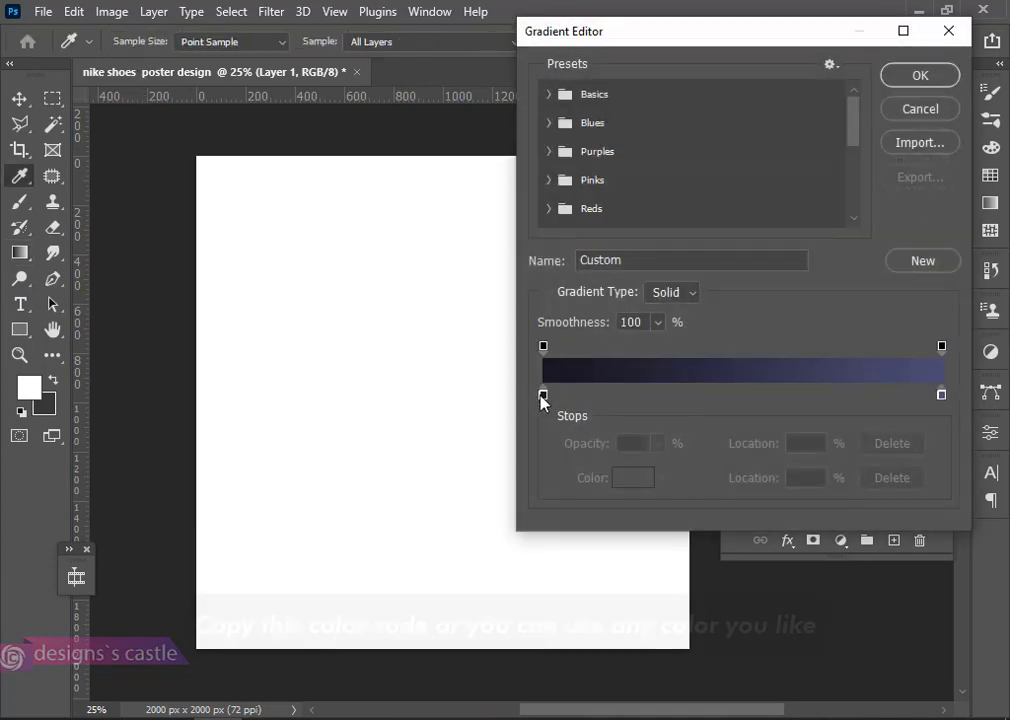
left_click(543, 396)
left_click(636, 478)
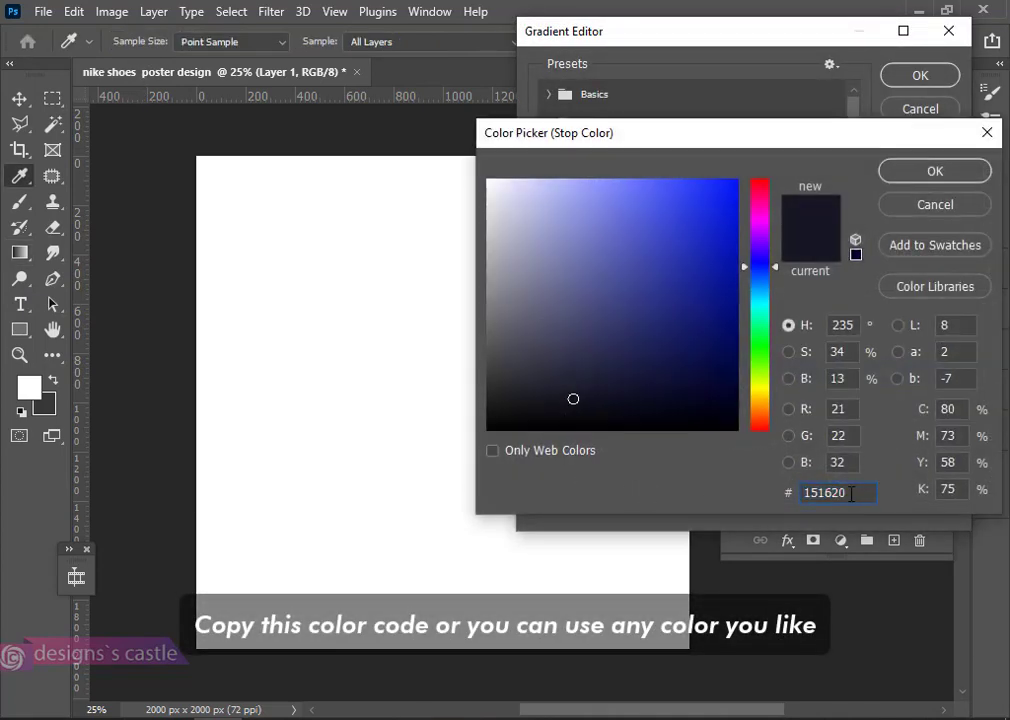
left_click(955, 168)
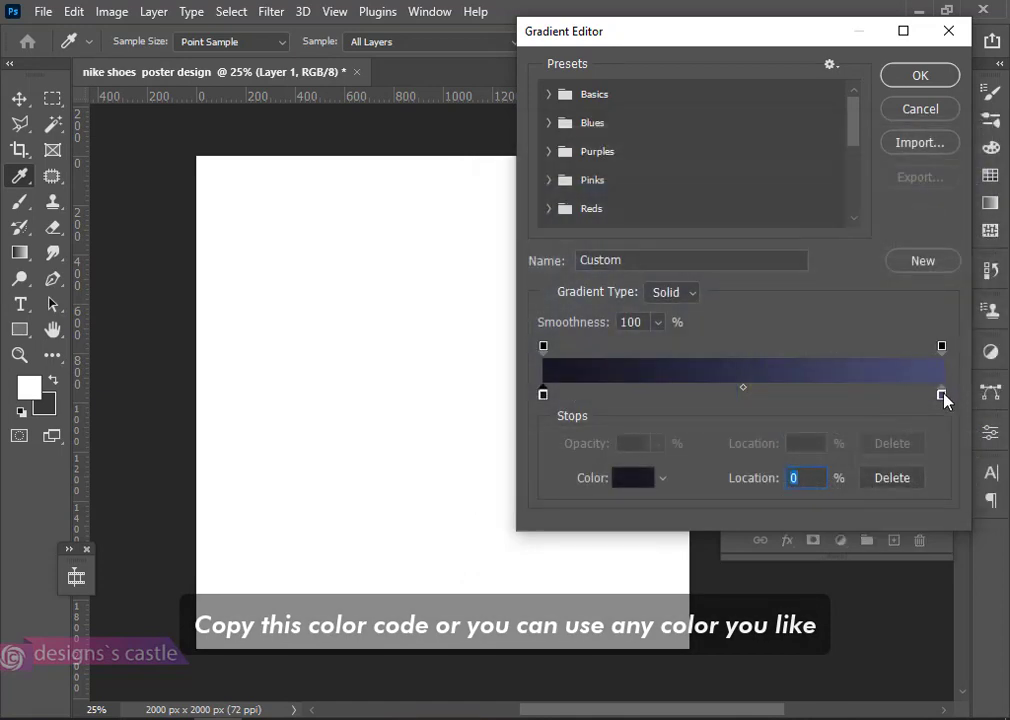
left_click(942, 395)
left_click(636, 478)
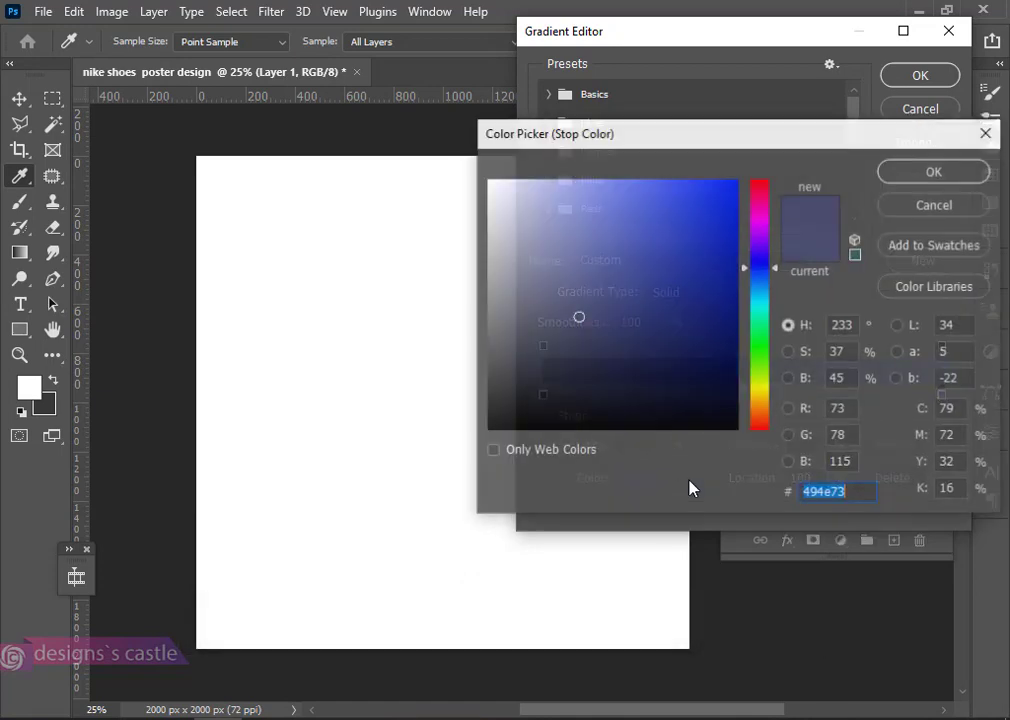
left_click(950, 206)
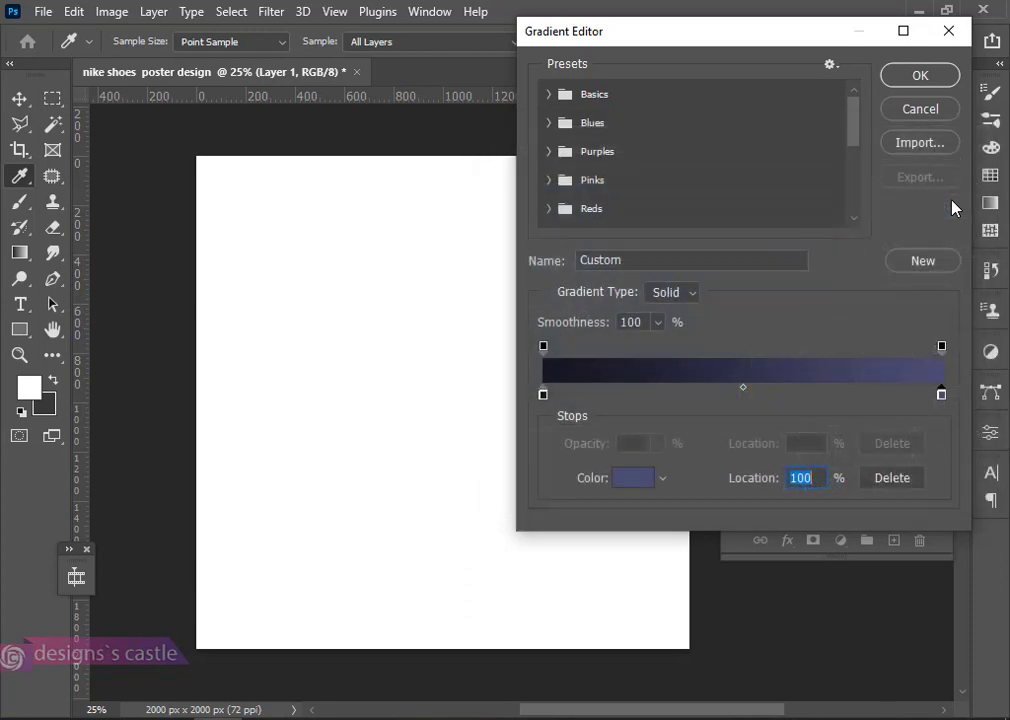
left_click(922, 81)
Fill the blank layer with a diagonal linear gradient running from the canvas's bottom-right corner to its top-left corner
left_click_drag(176, 138, 644, 650)
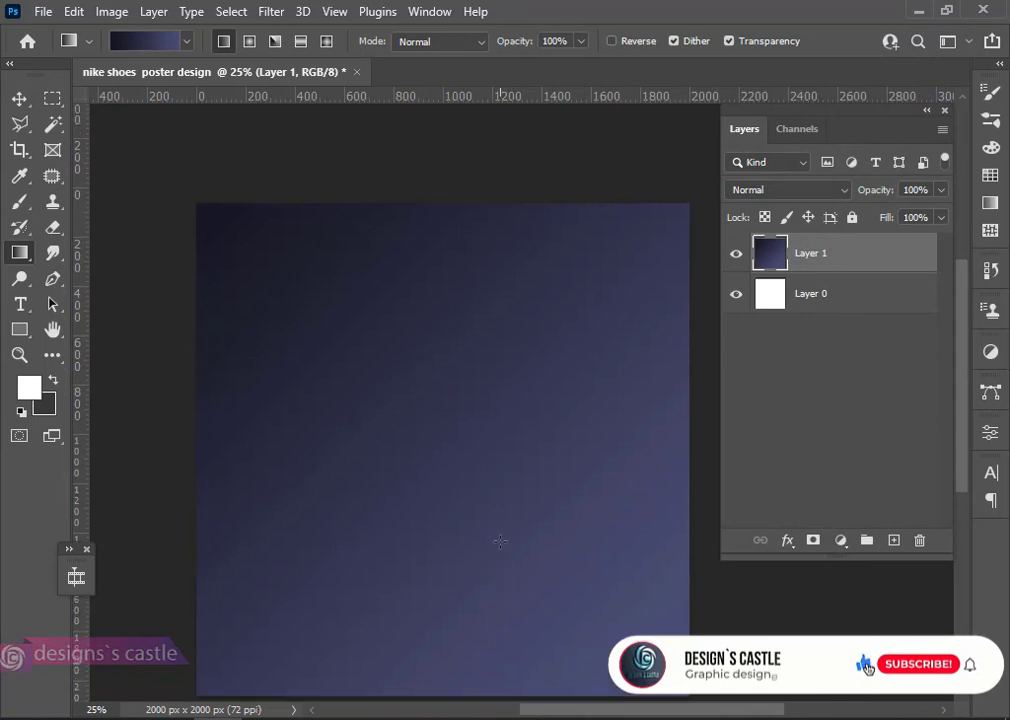
key("ctrl+z")
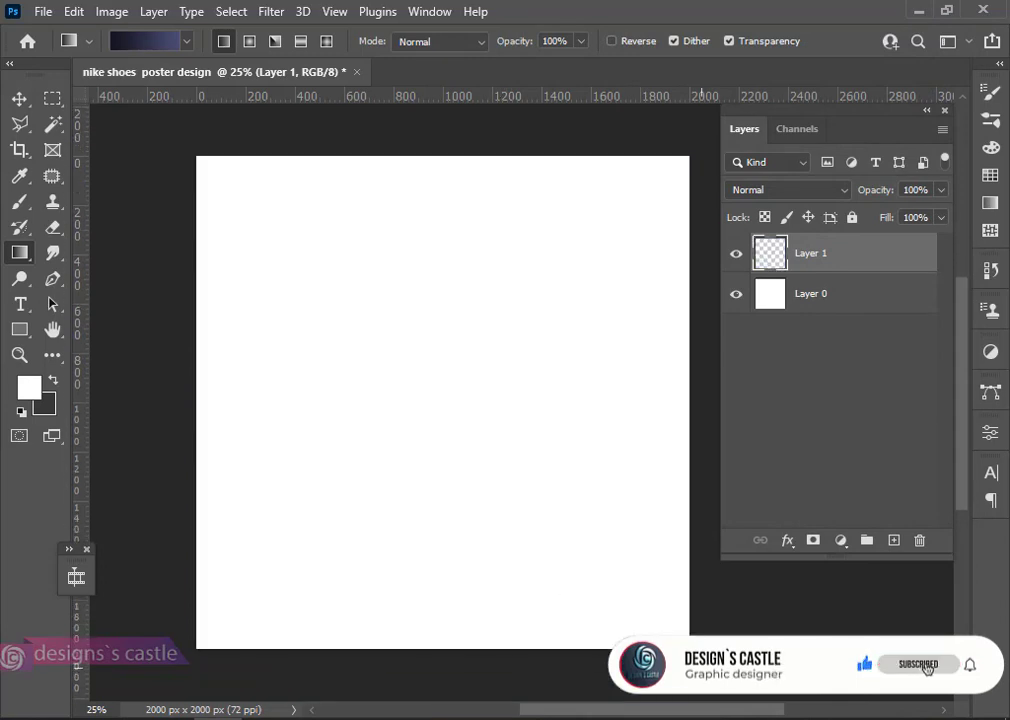
left_click_drag(684, 652, 181, 147)
key("v")
key("ctrl+0")
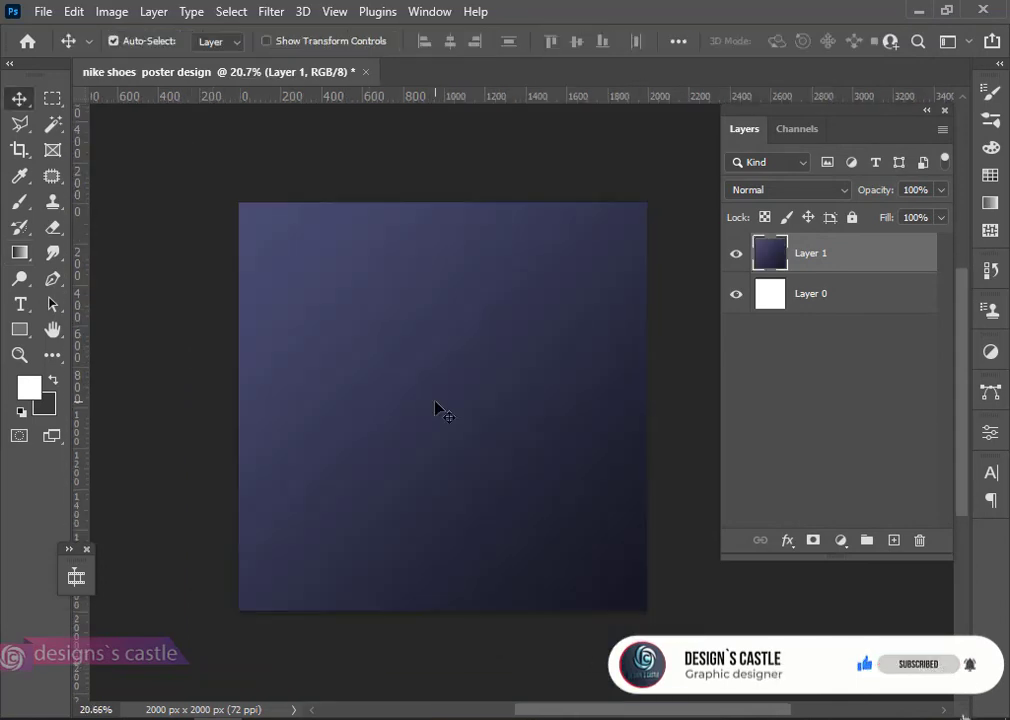
scroll(437, 410, "right", 2)
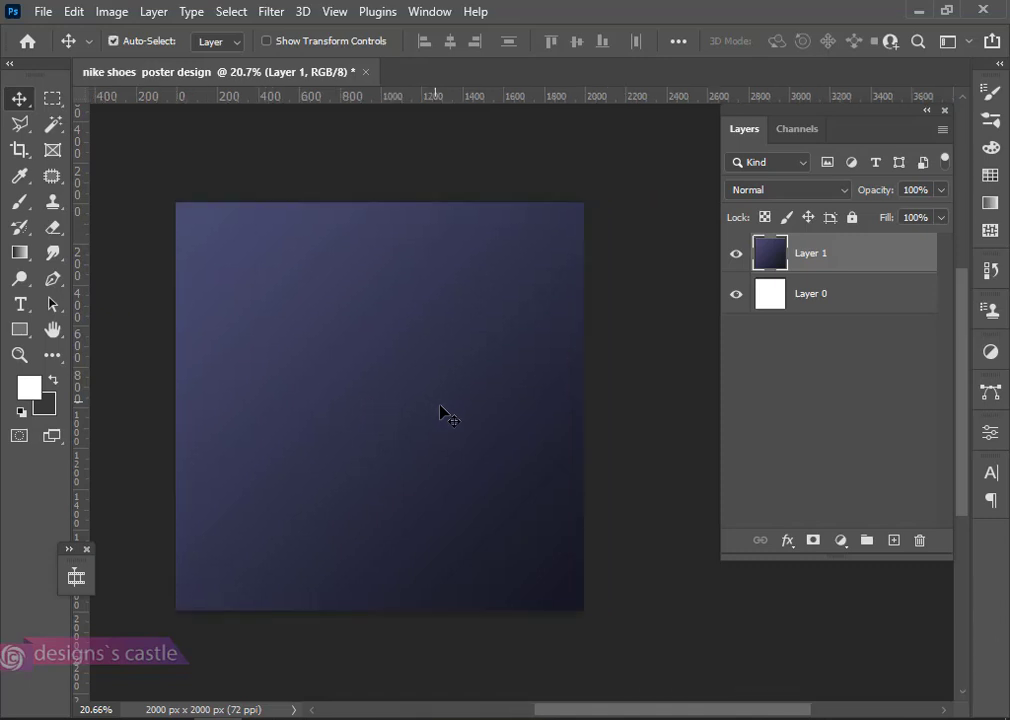
Place the Nike-Logo-PNG-Image file from the desktop's nike resources folder into the poster document
right_click(17, 101)
left_click(913, 9)
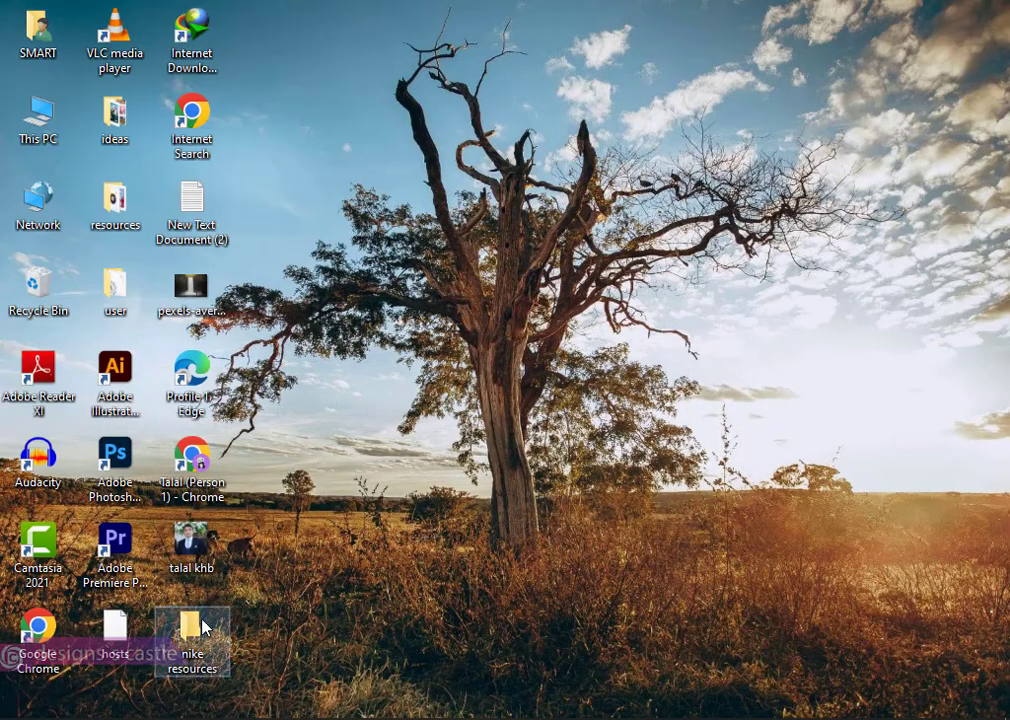
double_click(203, 627)
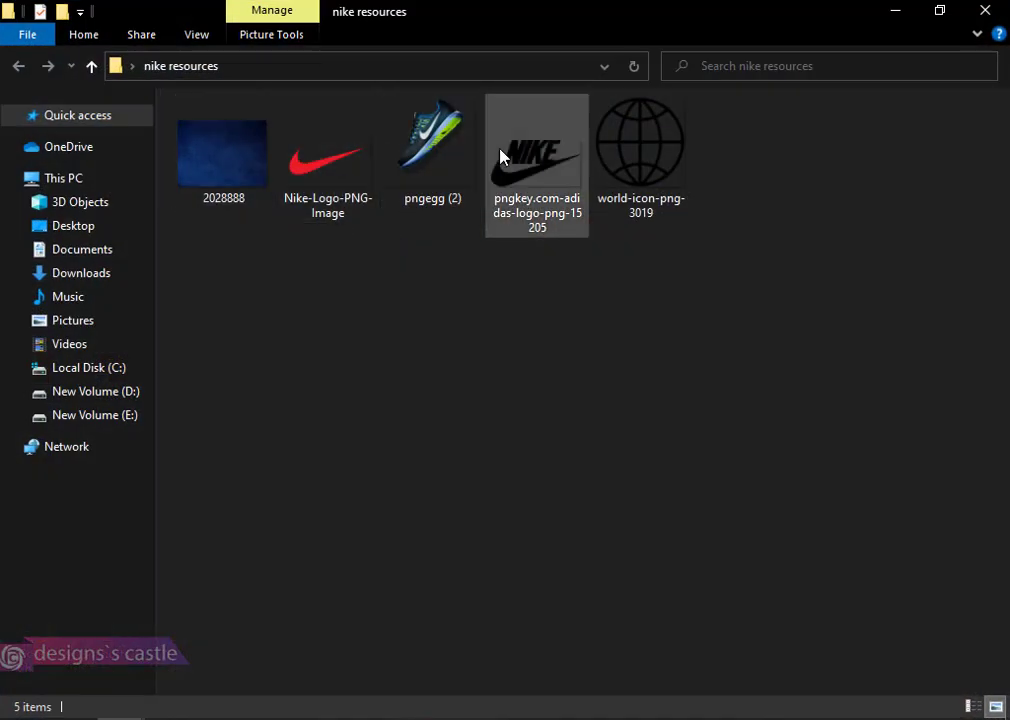
left_click_drag(313, 162, 345, 457)
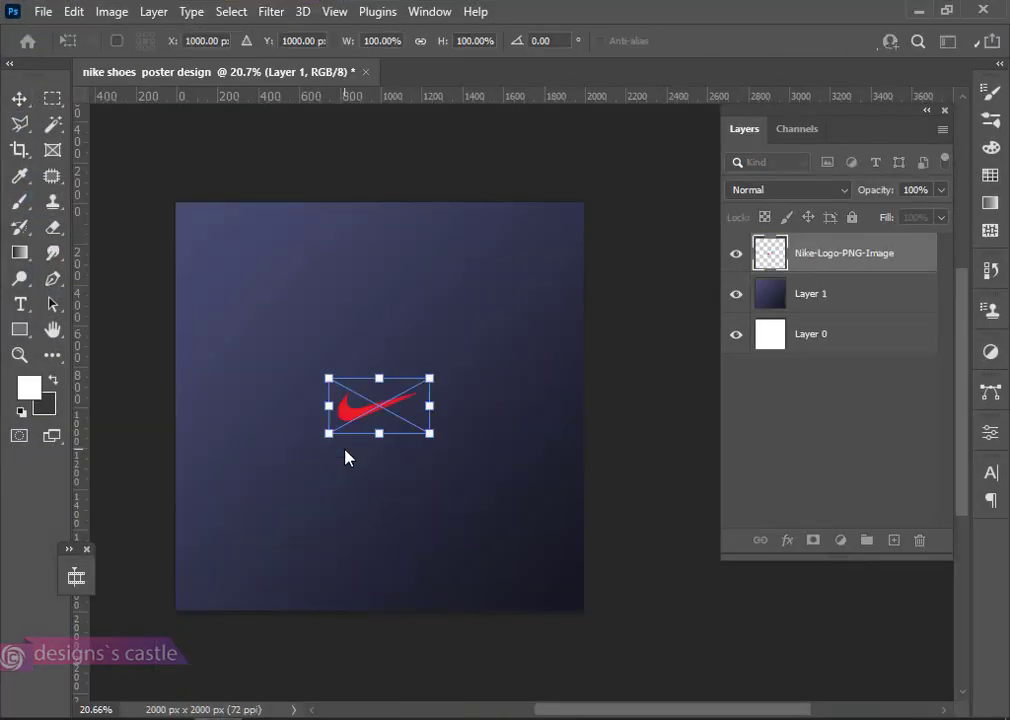
Enlarge the swoosh logo to about 593%, rotate it to about -8.9°, and shift it so its tail runs off the canvas's right edge
left_click_drag(435, 453, 575, 630)
left_click_drag(655, 236, 621, 215)
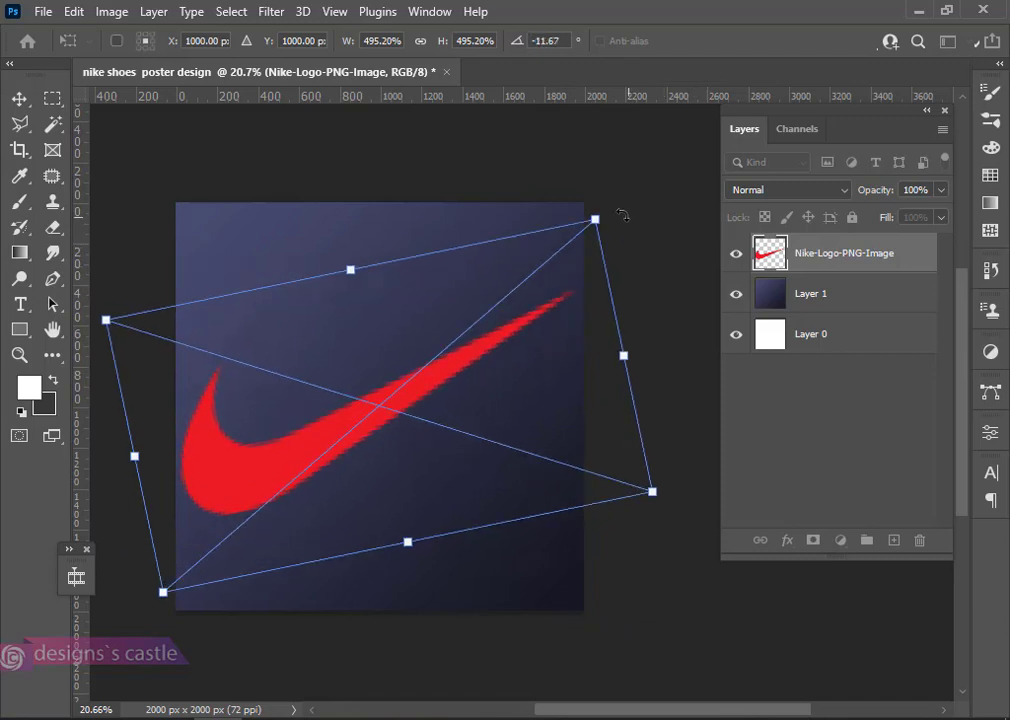
left_click_drag(309, 445, 458, 440)
scroll(455, 437, "down", 2)
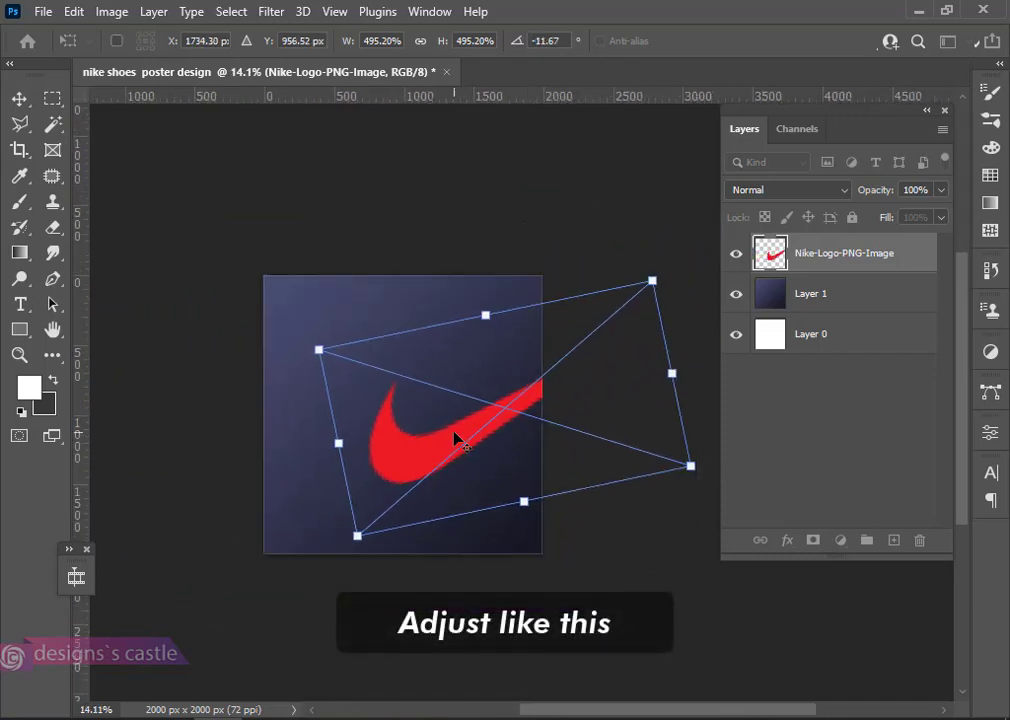
left_click_drag(651, 279, 705, 265)
left_click(20, 102)
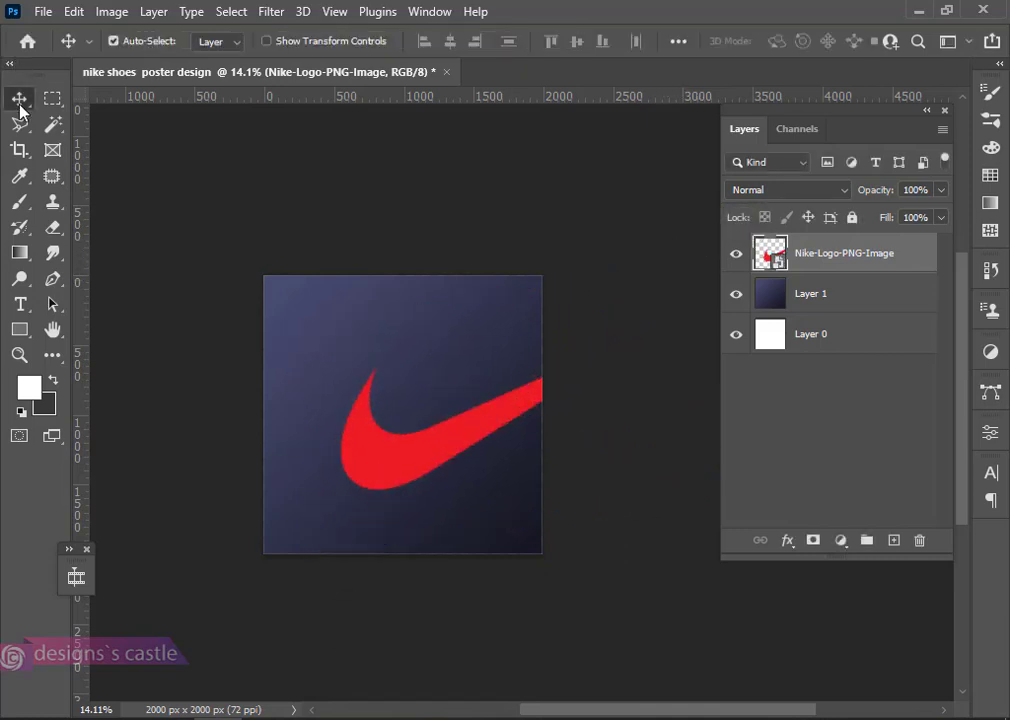
scroll(455, 477, "up", 1)
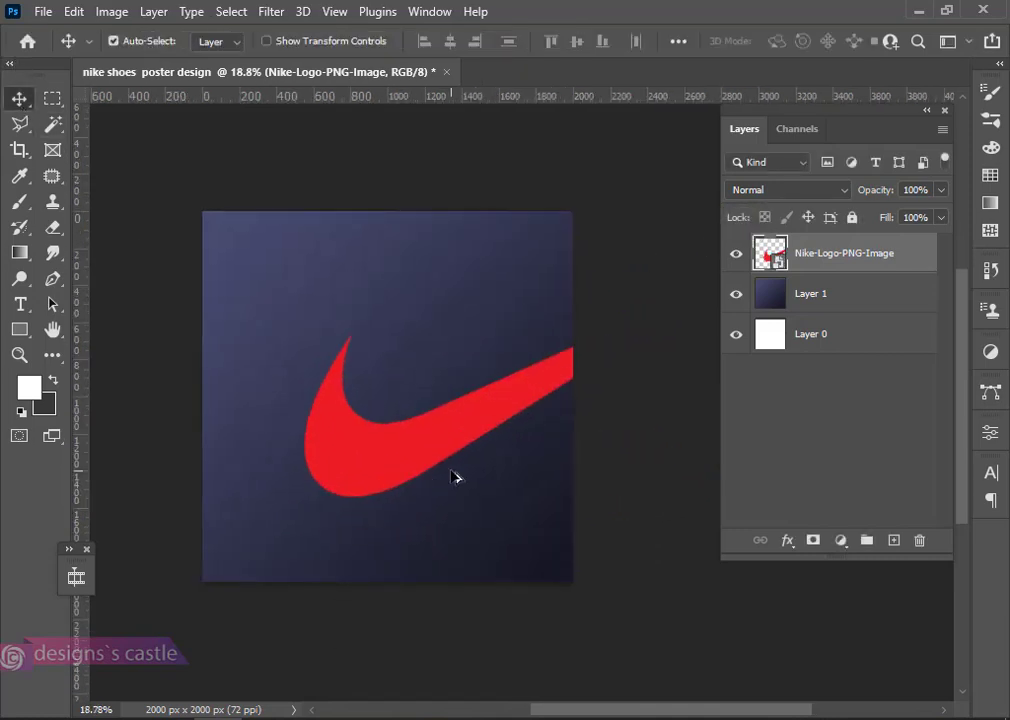
Apply a Color Overlay to the swoosh logo, sampling the background's purple-blue and brightening it to 8b94c5
double_click(924, 265)
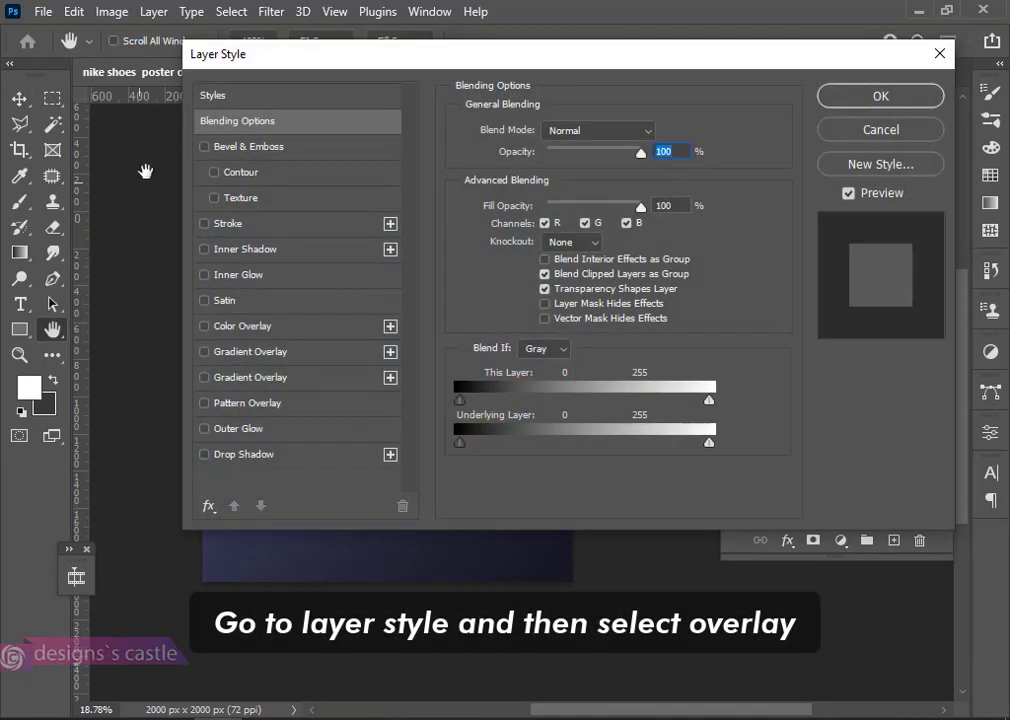
left_click_drag(256, 74, 423, 40)
left_click(414, 294)
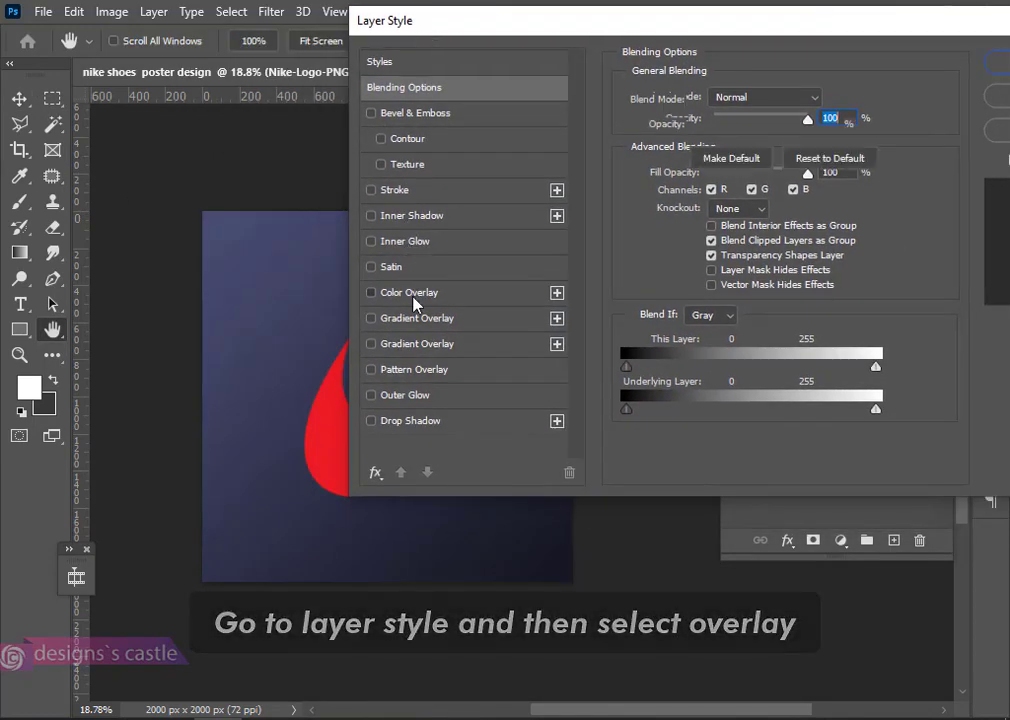
left_click(826, 99)
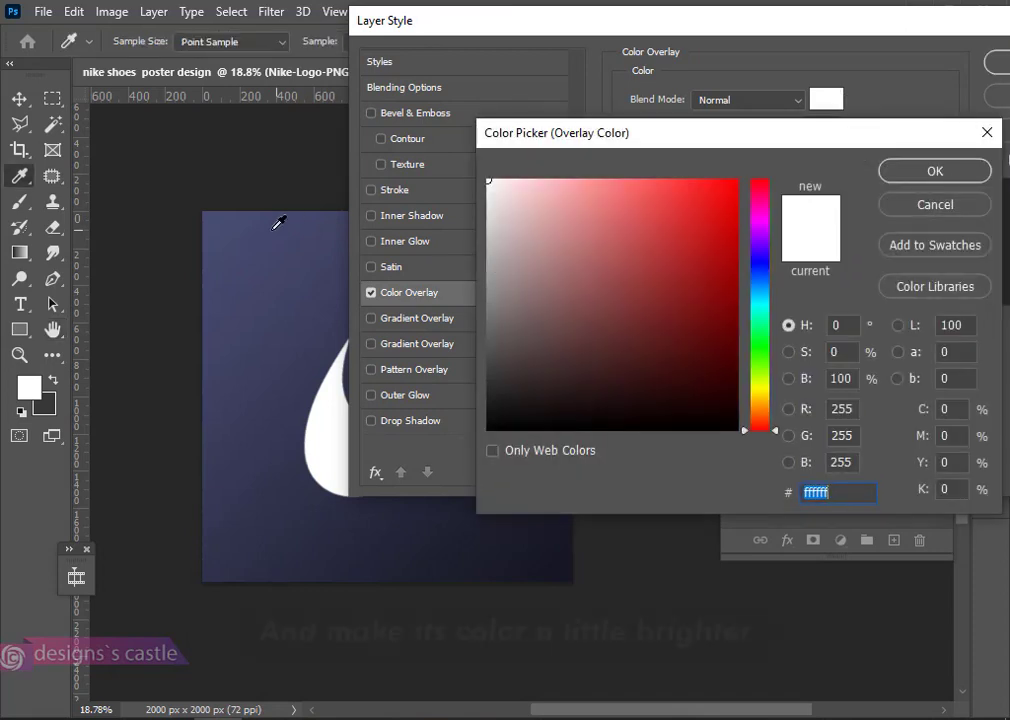
left_click(225, 221)
left_click_drag(581, 319, 560, 236)
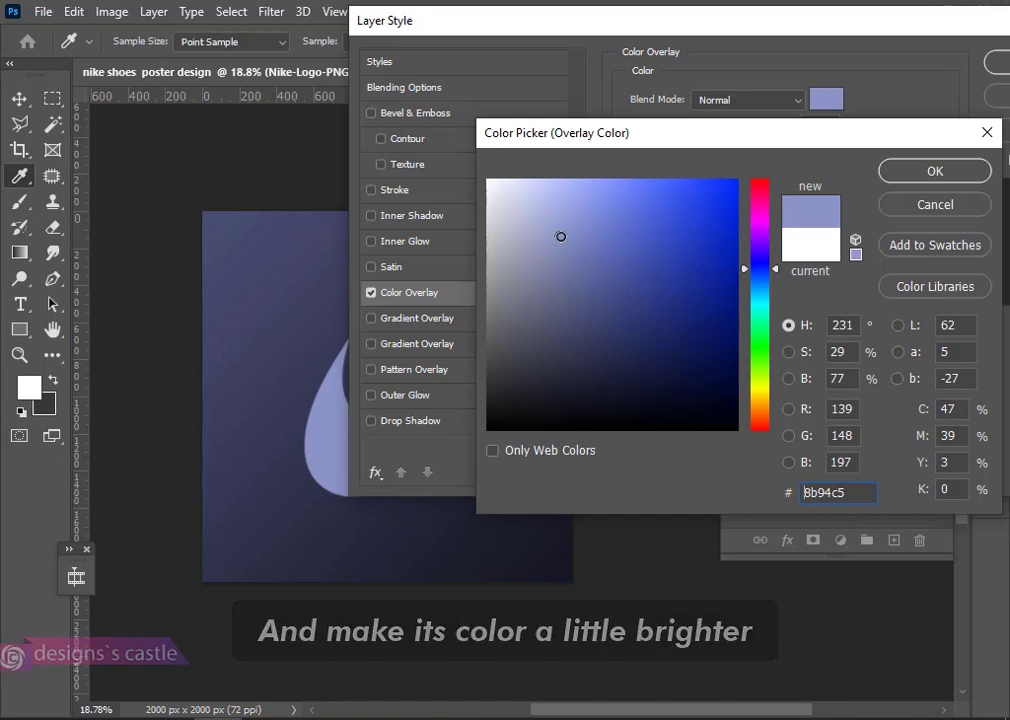
left_click(938, 171)
left_click_drag(747, 30, 561, 61)
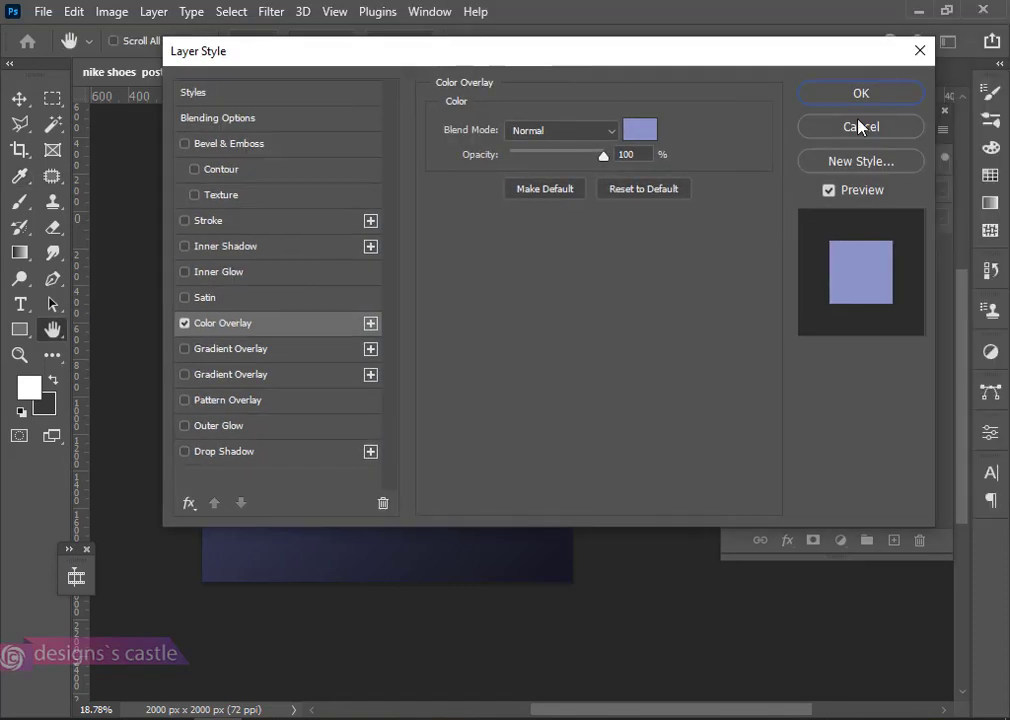
left_click(859, 94)
Rescale the swoosh logo to about 646%, rotate it to about -14.7°, and reposition it around X 2000 px, Y 807 px
scroll(419, 481, "down", 1)
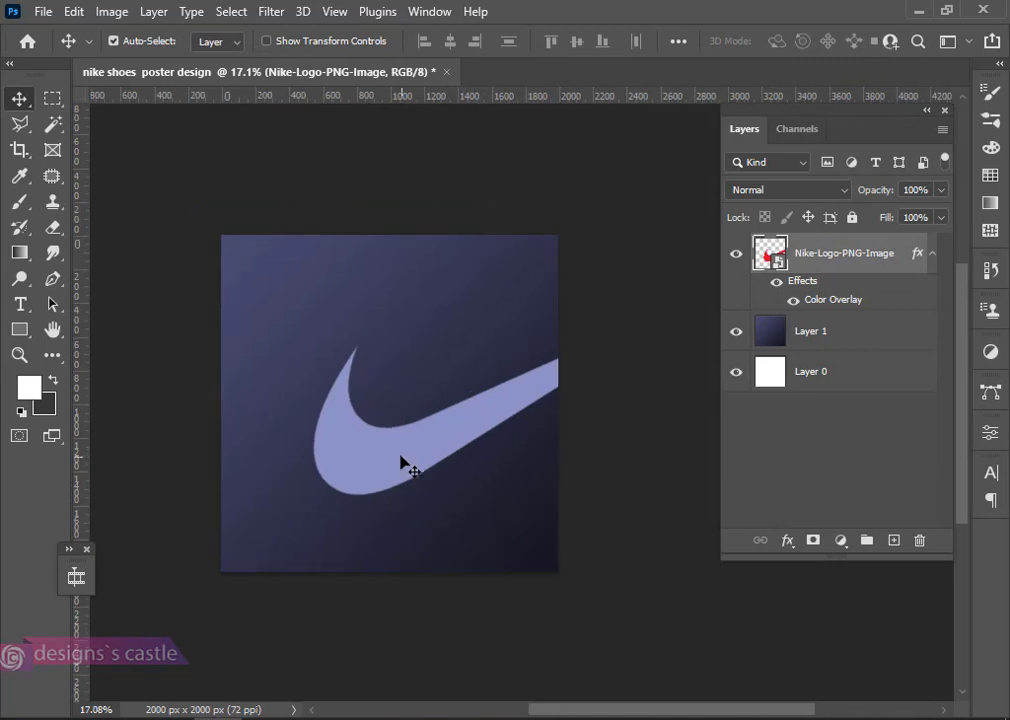
left_click_drag(401, 463, 437, 461)
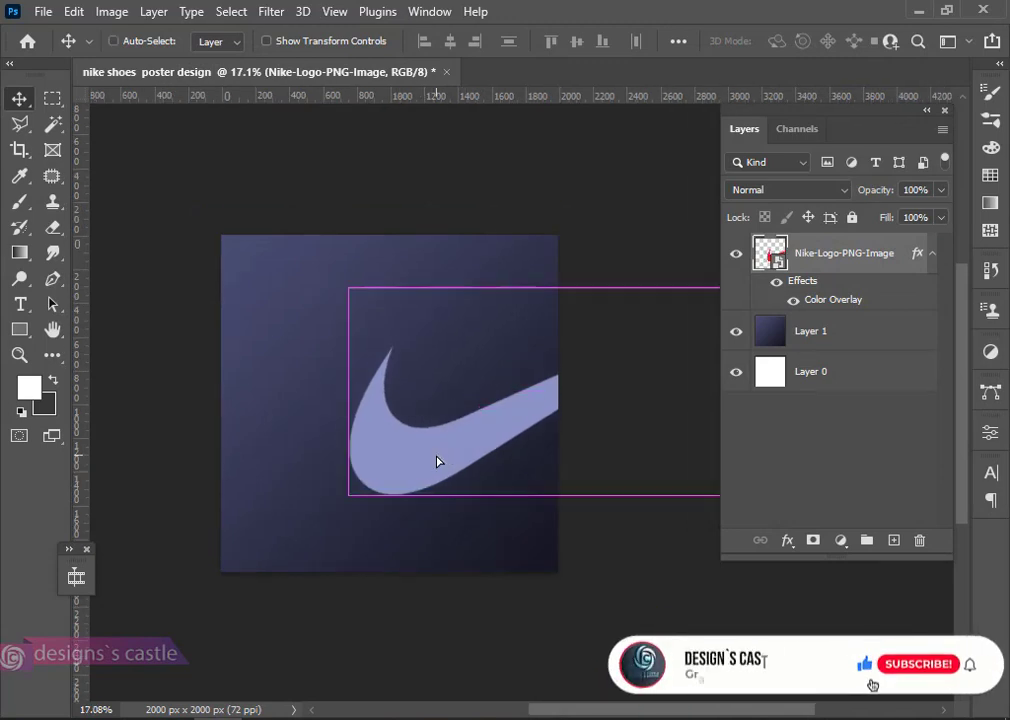
key("ctrl+t")
scroll(437, 461, "down", 5)
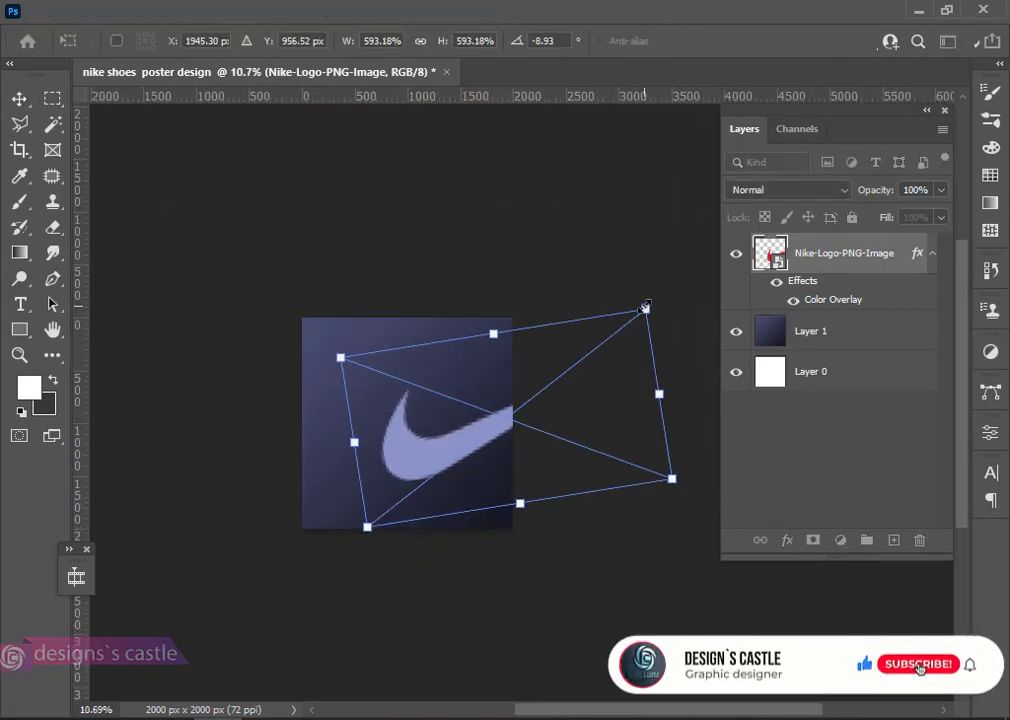
left_click_drag(645, 309, 672, 277)
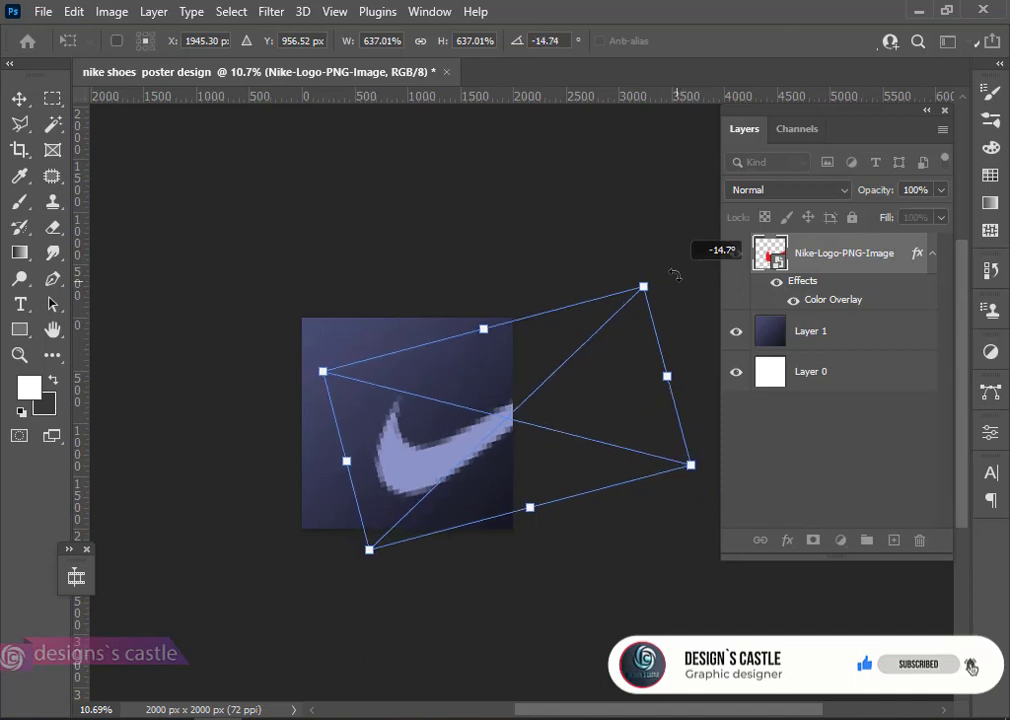
left_click_drag(485, 443, 479, 428)
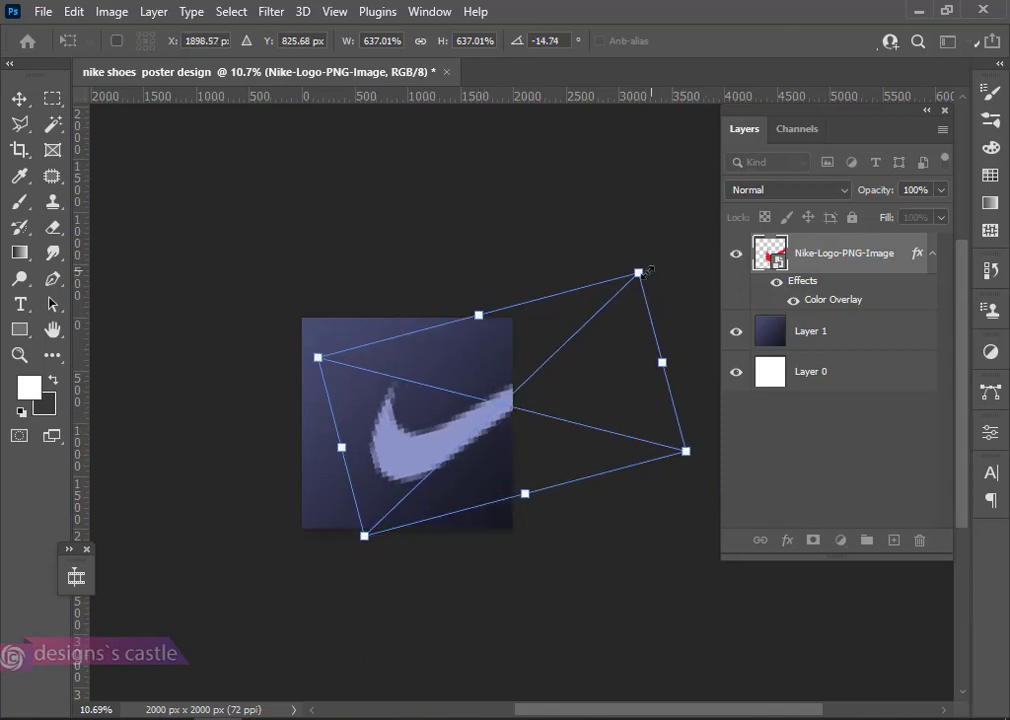
left_click_drag(639, 271, 642, 270)
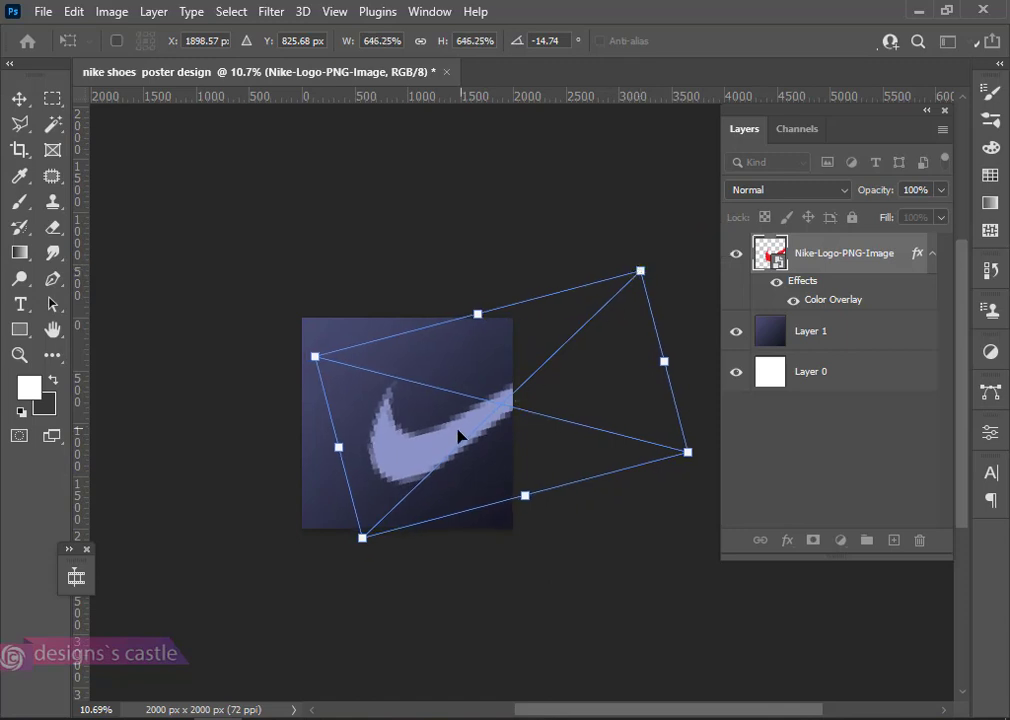
left_click_drag(460, 435, 468, 440)
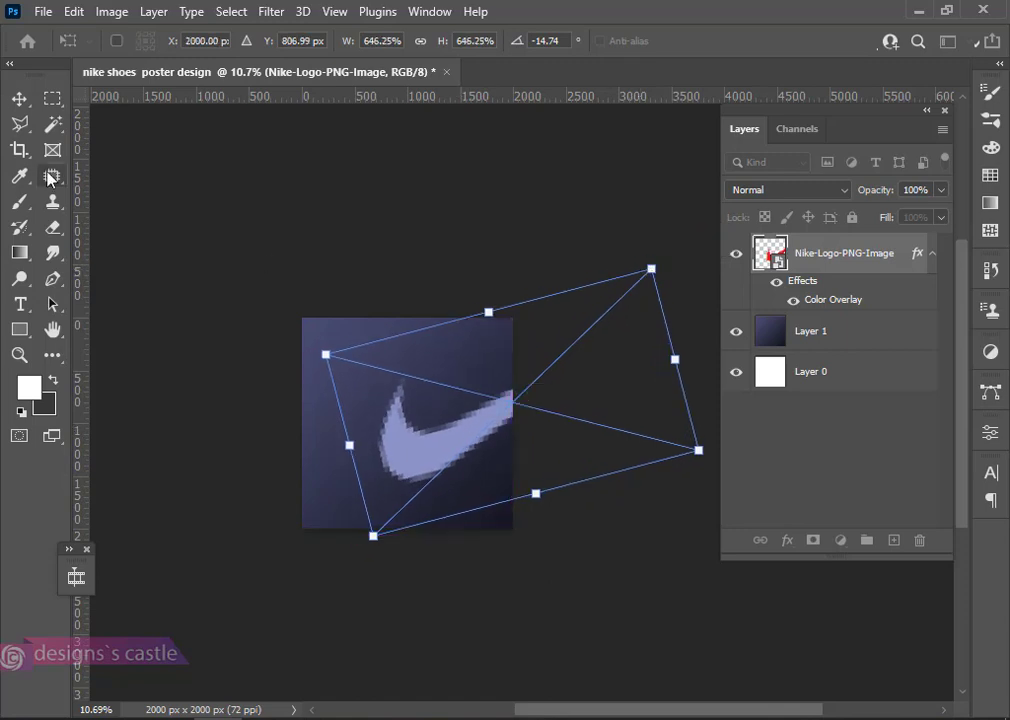
left_click(20, 103)
scroll(448, 480, "up", 5)
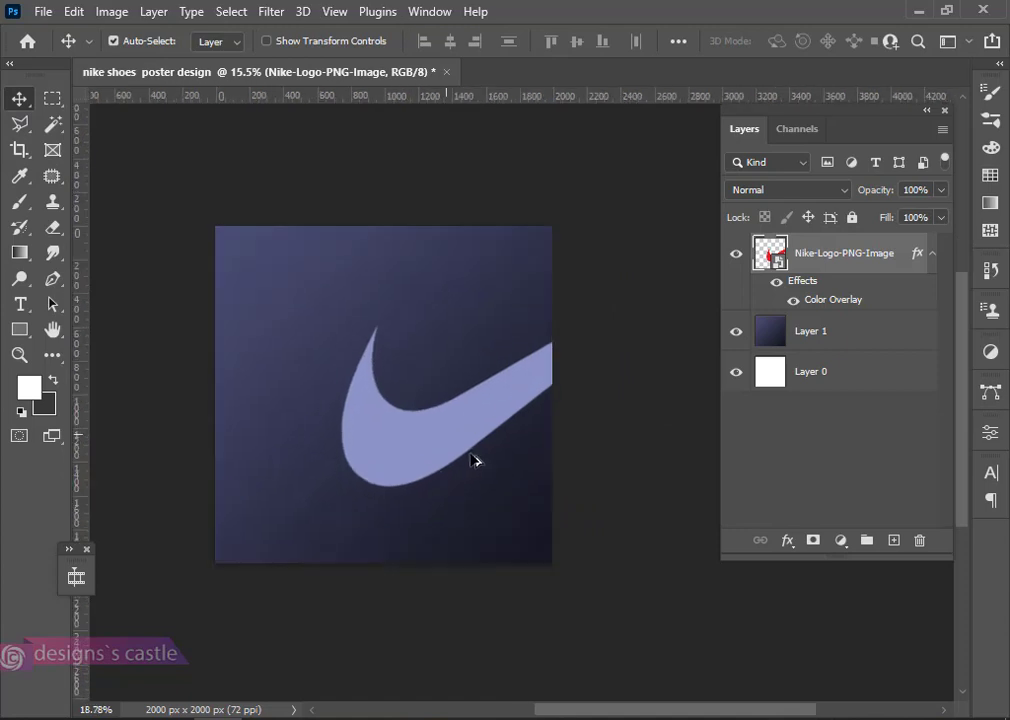
Place the pngegg (2) running shoe image from the resources folder into the poster above the swoosh logo
scroll(444, 487, "down", 2)
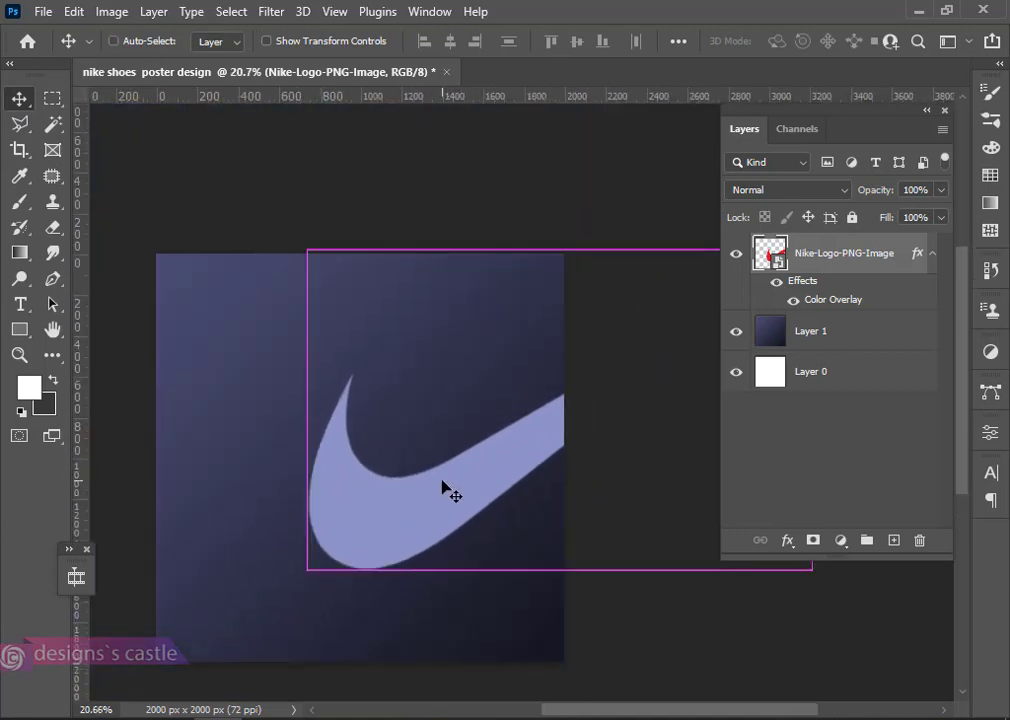
scroll(442, 482, "left", 1)
left_click(18, 312)
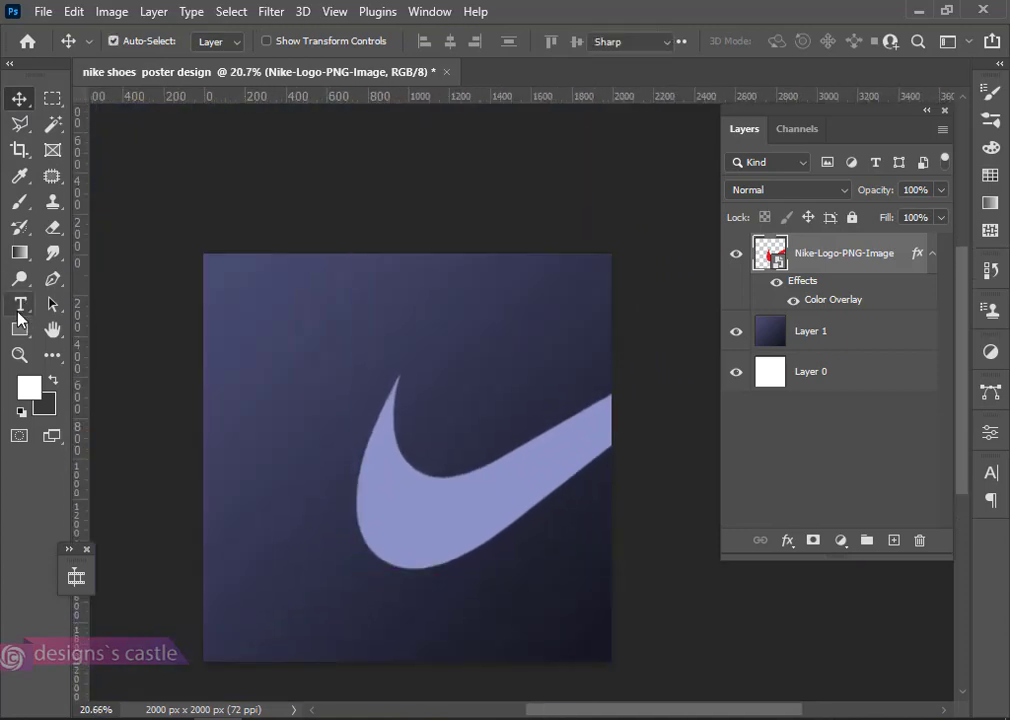
left_click(18, 312)
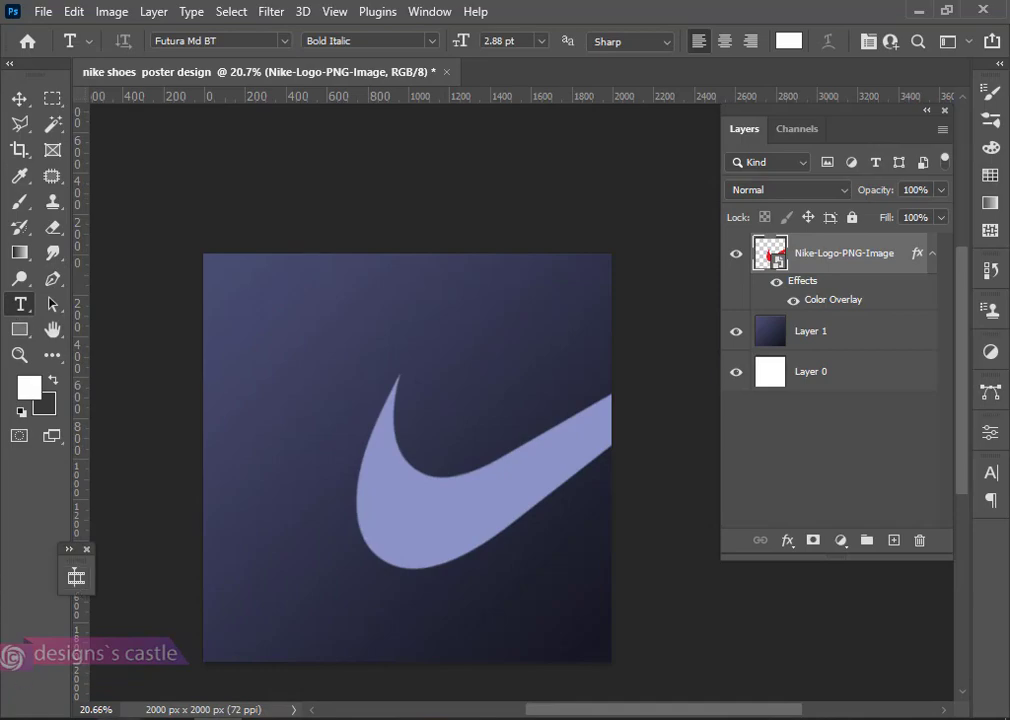
left_click(240, 660)
left_click_drag(446, 135, 462, 502)
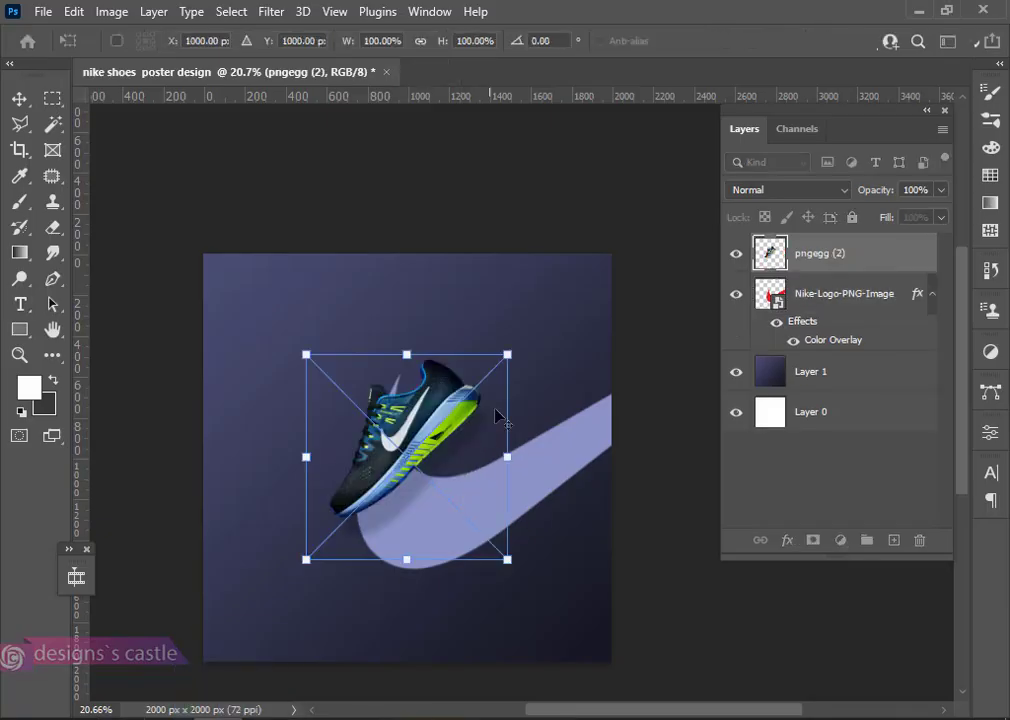
Enlarge the shoe to about 124%, rotate it slightly counterclockwise, and position it over the curve of the swoosh
left_click_drag(512, 352, 523, 340)
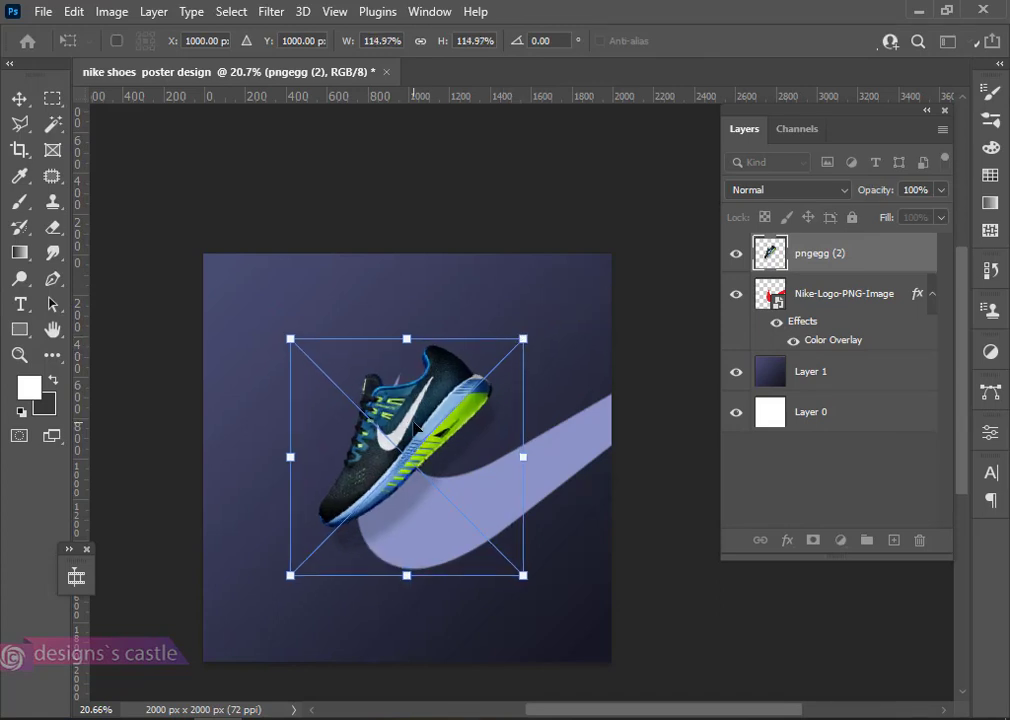
left_click_drag(410, 429, 466, 449)
left_click_drag(578, 357, 587, 349)
left_click_drag(447, 477, 466, 470)
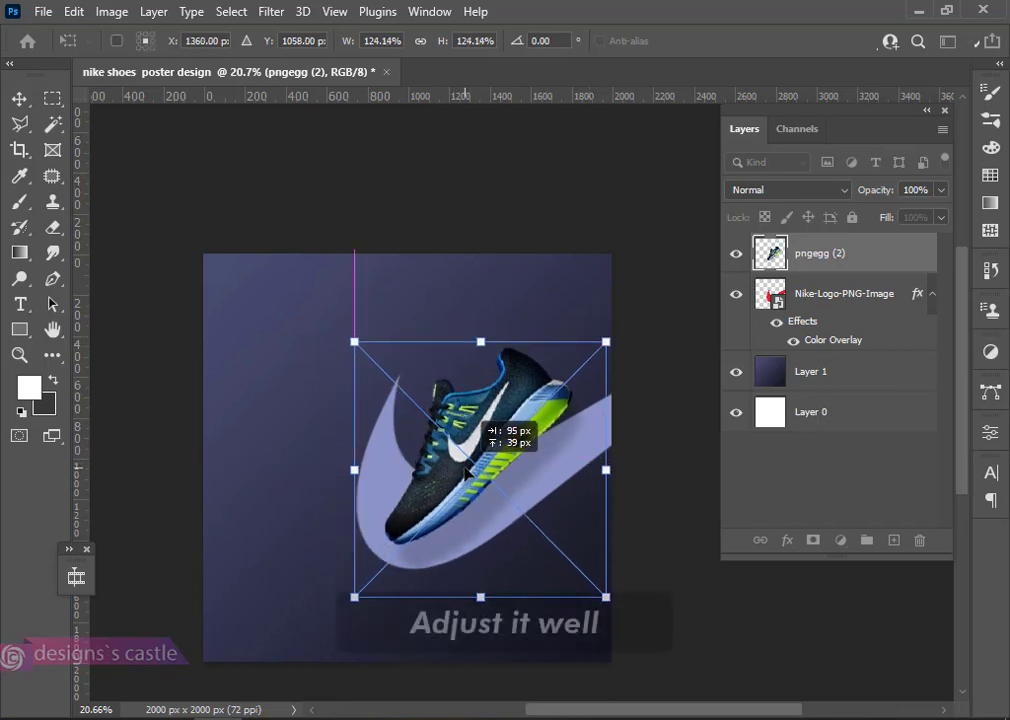
left_click_drag(631, 343, 619, 325)
left_click_drag(456, 497, 451, 497)
key("Return")
key("t")
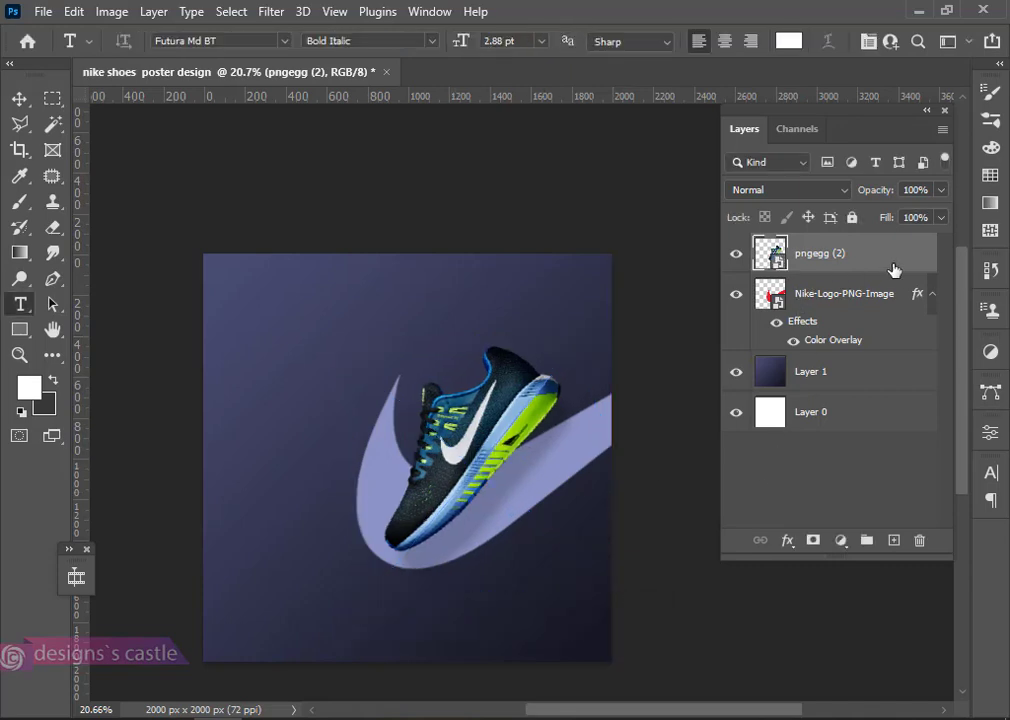
Add a Drop Shadow effect to the shoe layer and reset its settings to default
double_click(918, 268)
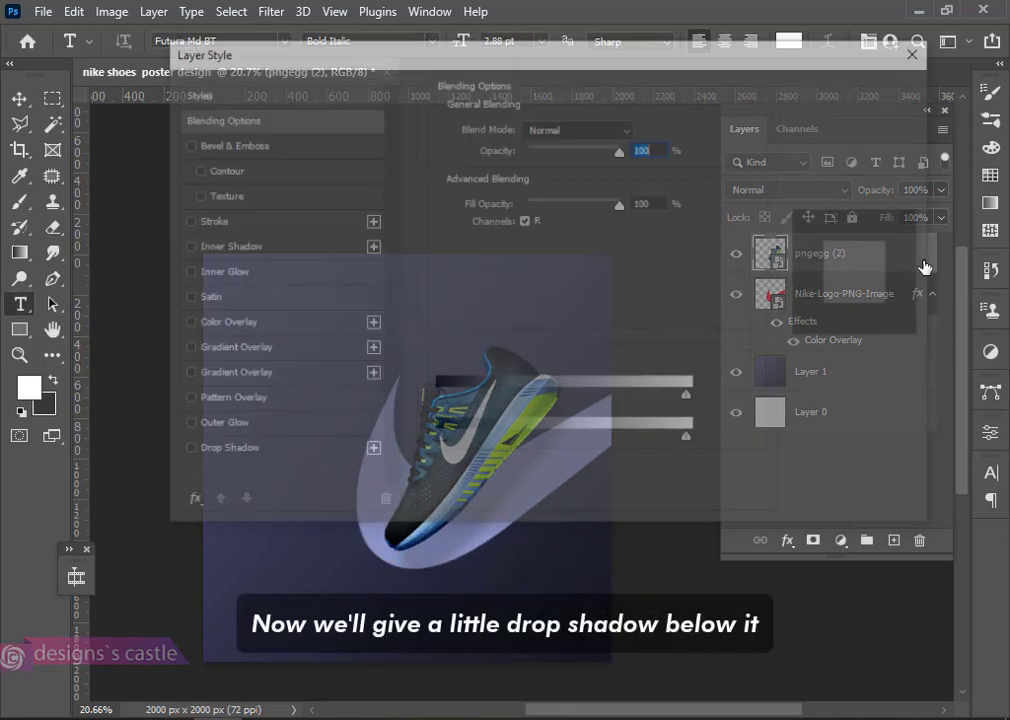
left_click_drag(257, 63, 236, 28)
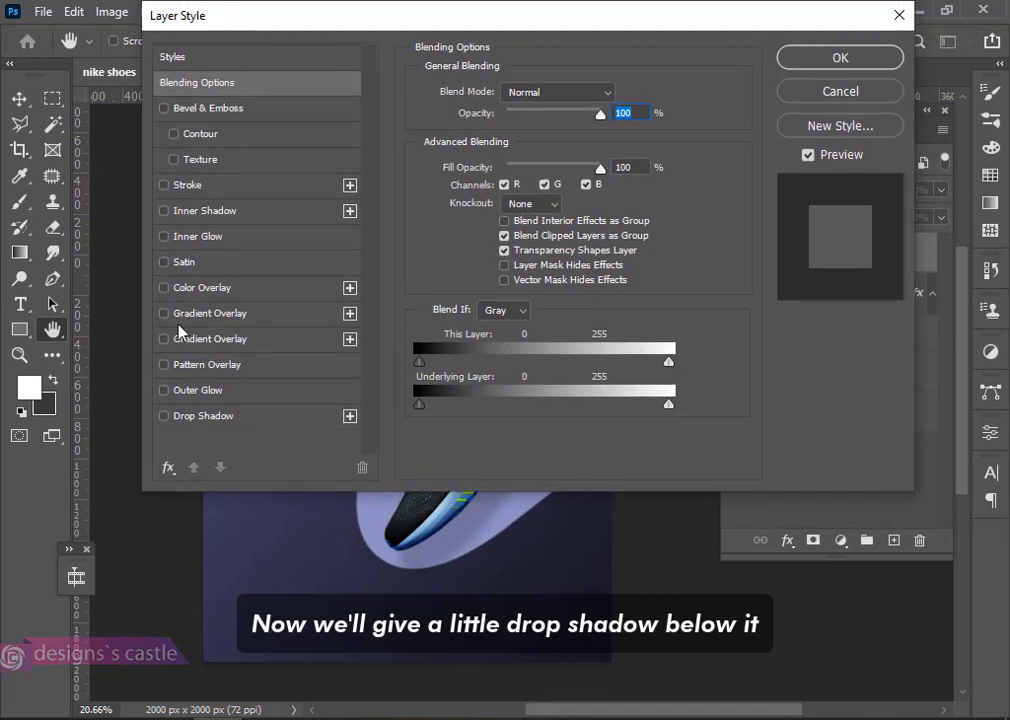
left_click(195, 418)
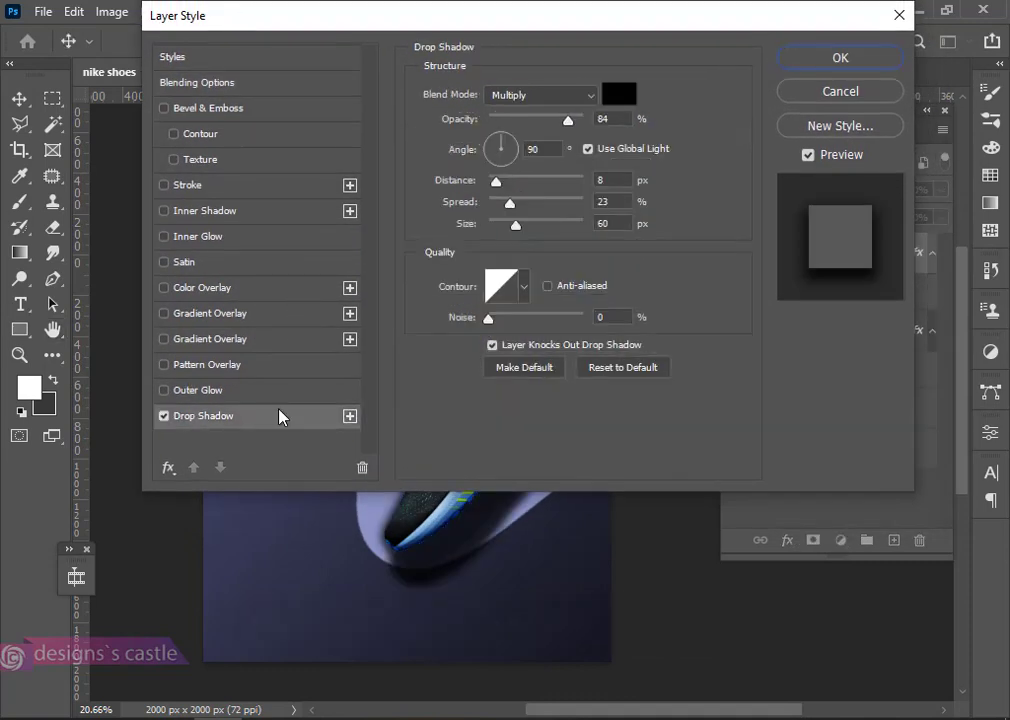
left_click(620, 369)
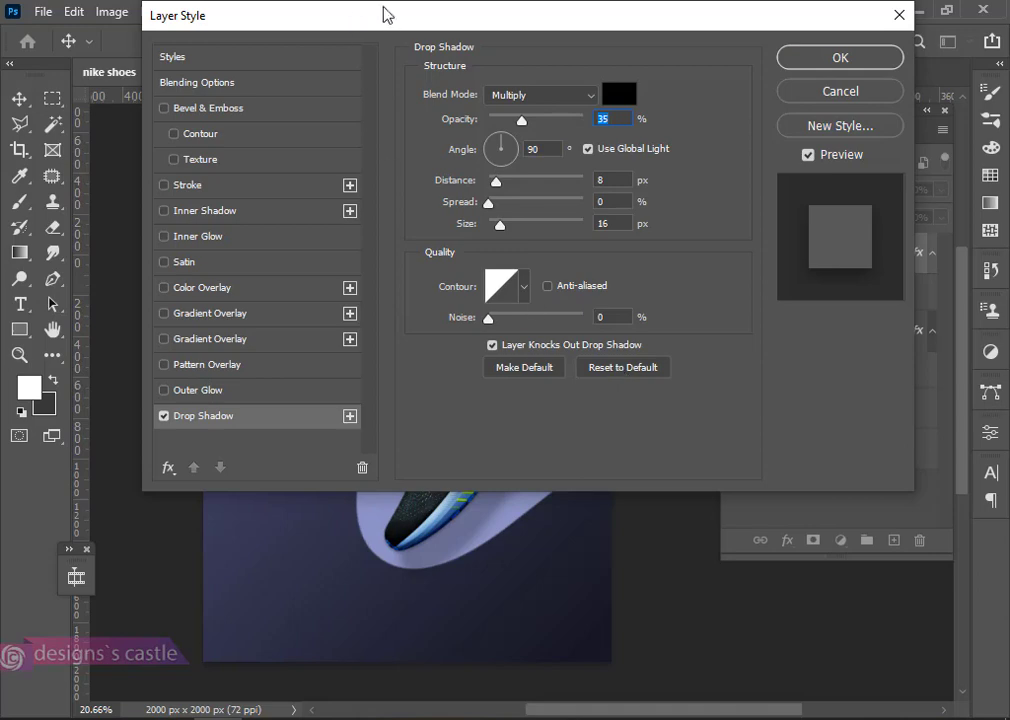
Offset the shoe's drop shadow at a 135° angle, soften it with a larger size, and apply the effect
left_click_drag(387, 14, 876, 33)
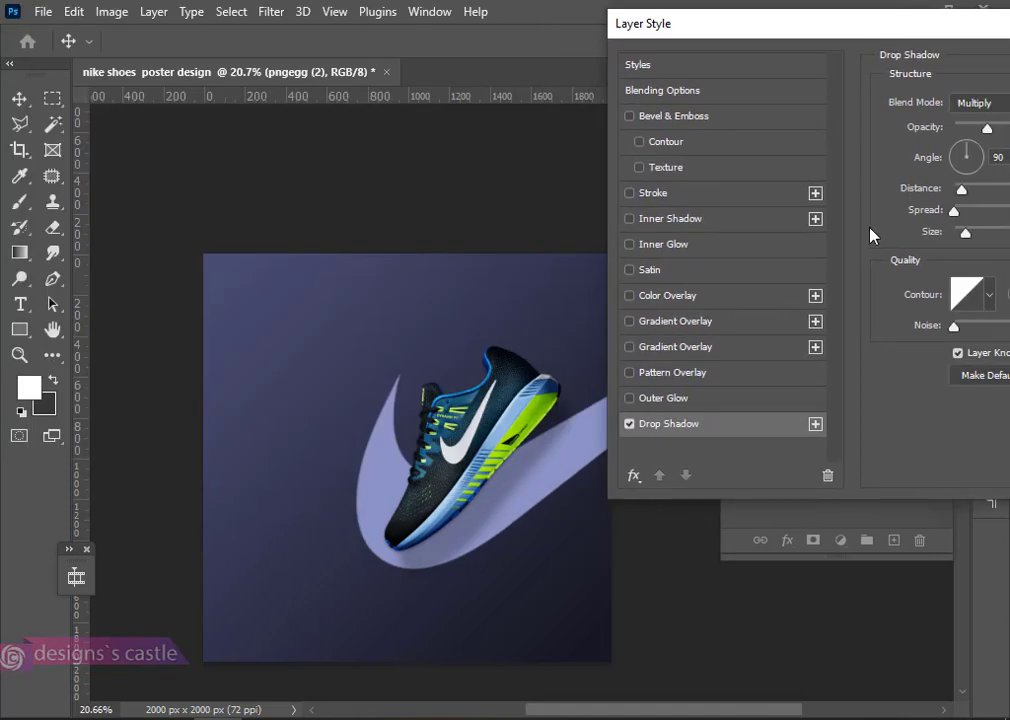
left_click_drag(505, 503, 512, 512)
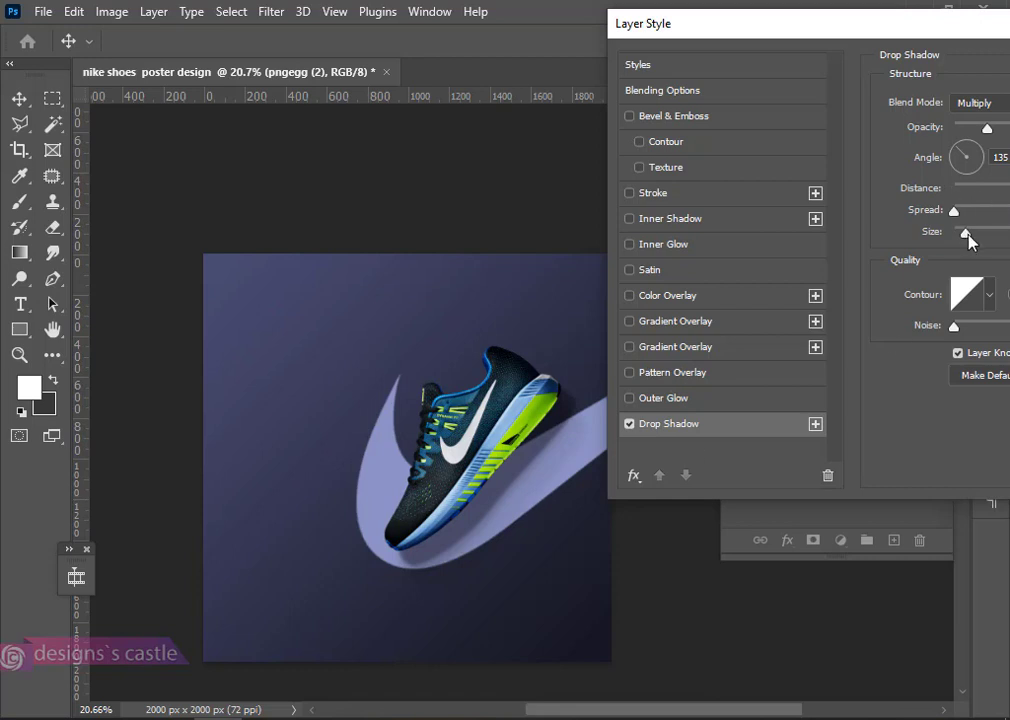
left_click_drag(967, 236, 997, 250)
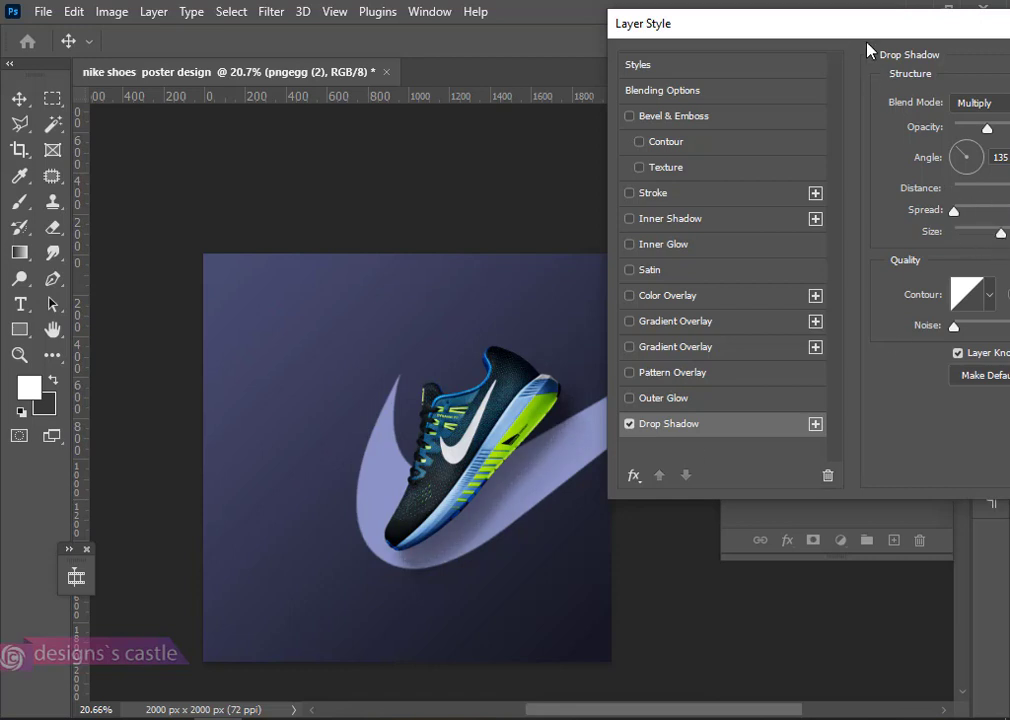
left_click_drag(868, 50, 374, 56)
left_click(818, 101)
key("t")
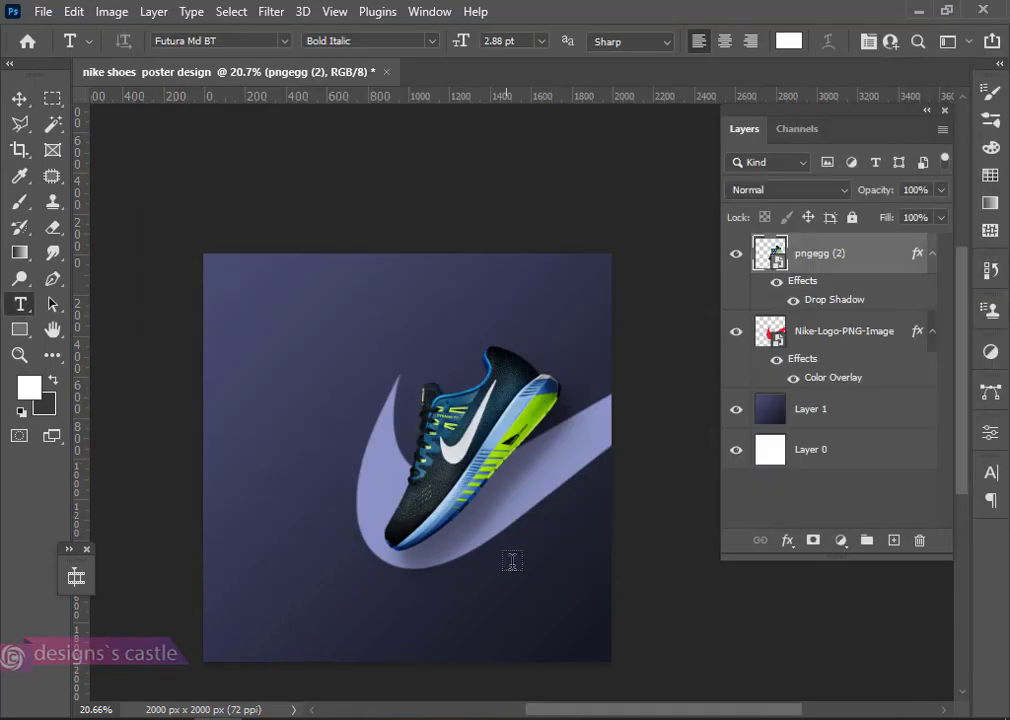
Add the white text "just do it." on three lines in Futura Md BT Bold Italic, beside the swoosh
scroll(447, 527, "up", 4)
scroll(447, 524, "down", 4)
scroll(447, 524, "left", 1)
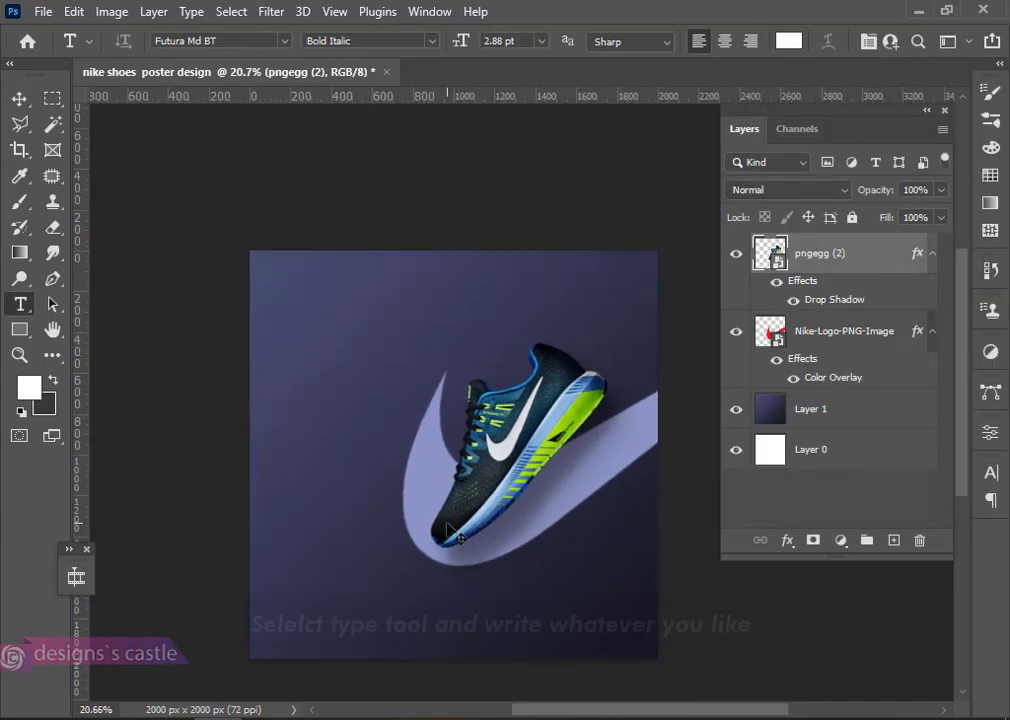
scroll(450, 530, "up", 1)
left_click(293, 372)
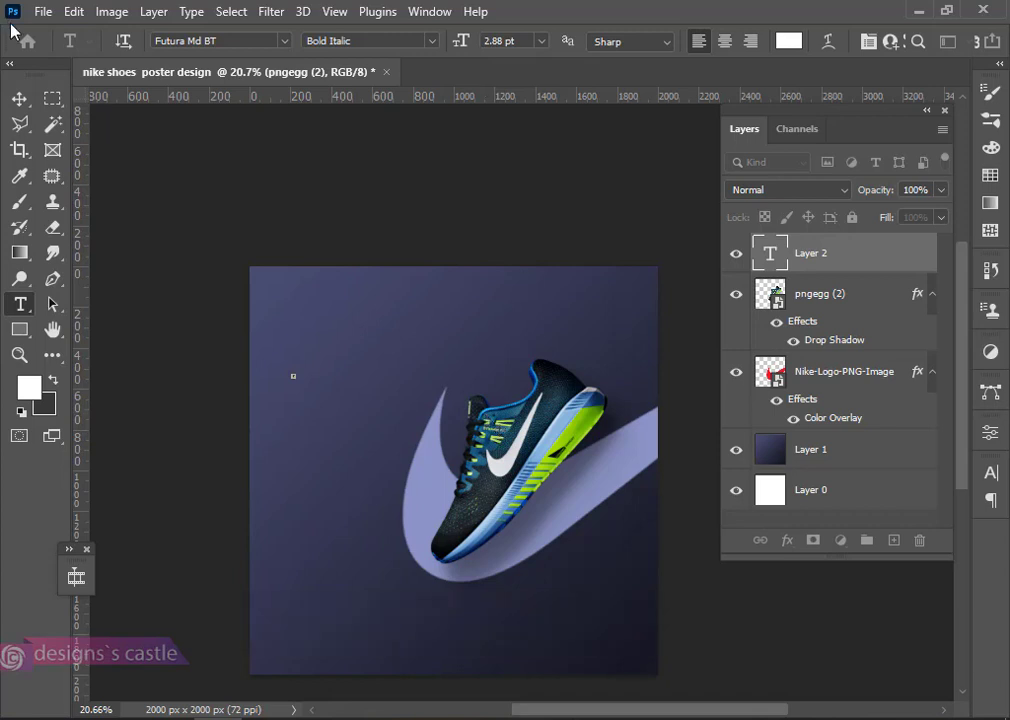
left_click(19, 97)
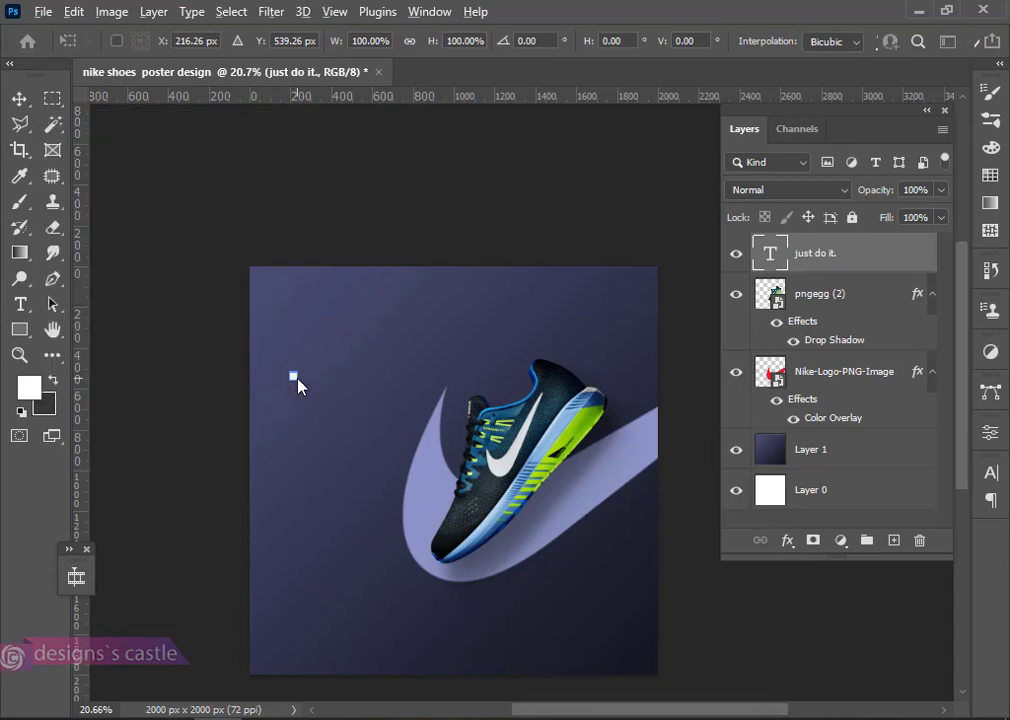
Scale the "just do it." text to about 23626% and position it around X 825 px, Y 960 px
left_click_drag(294, 378, 437, 548)
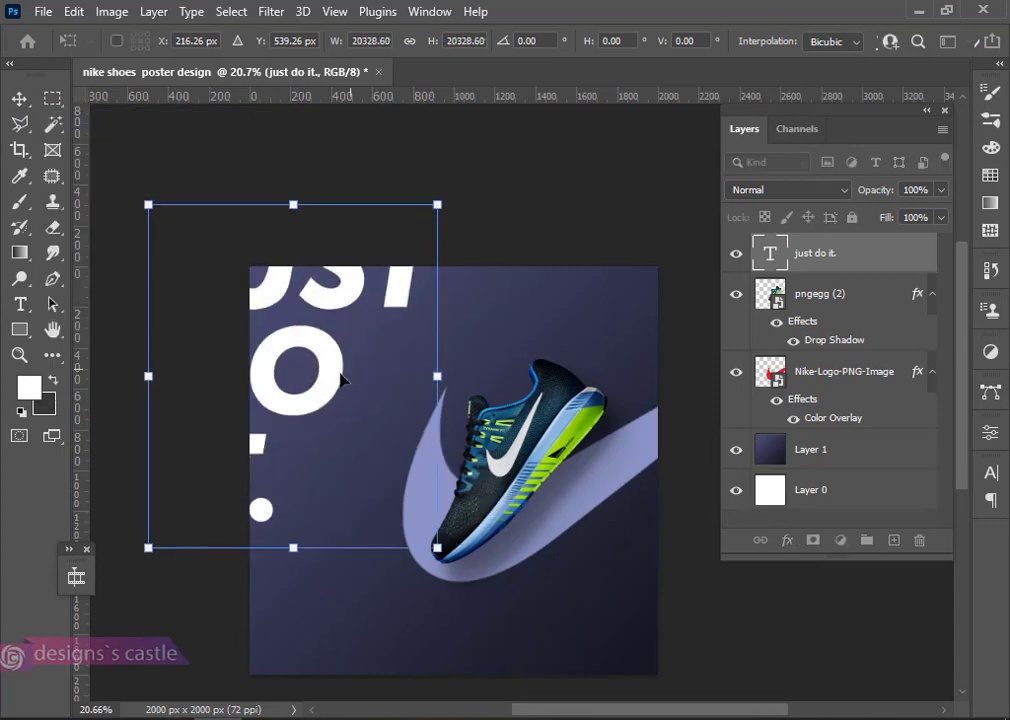
left_click_drag(336, 379, 443, 474)
left_click_drag(550, 645, 563, 662)
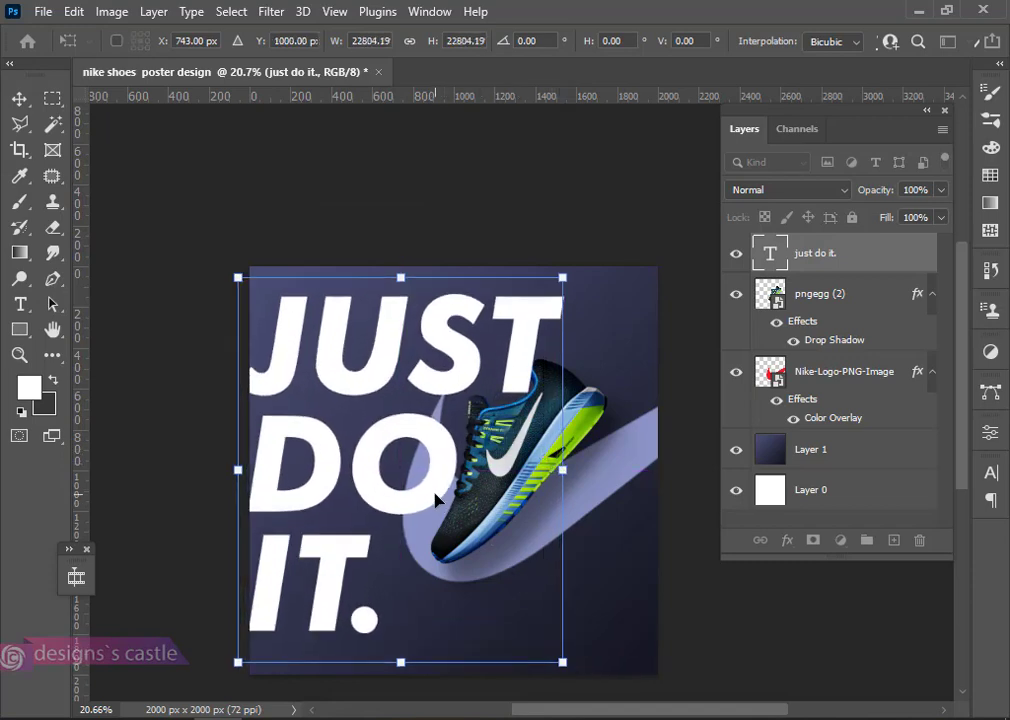
left_click_drag(435, 498, 445, 500)
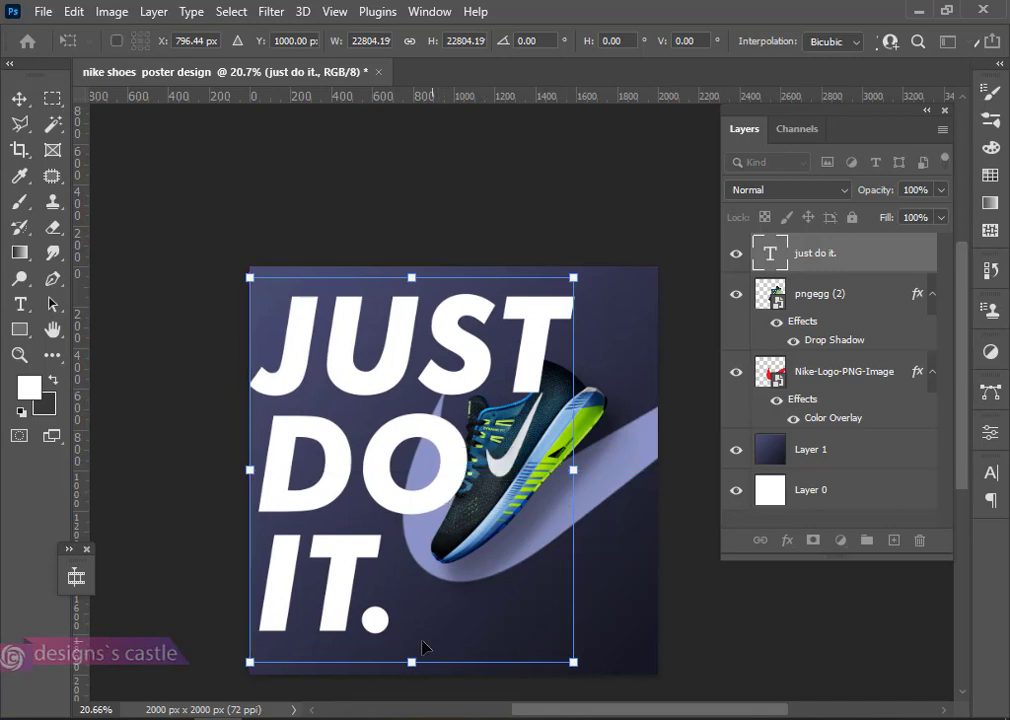
left_click_drag(579, 667, 586, 675)
mouse_move(432, 506)
left_mouse_down()
mouse_move(433, 558)
mouse_move(434, 497)
left_mouse_up()
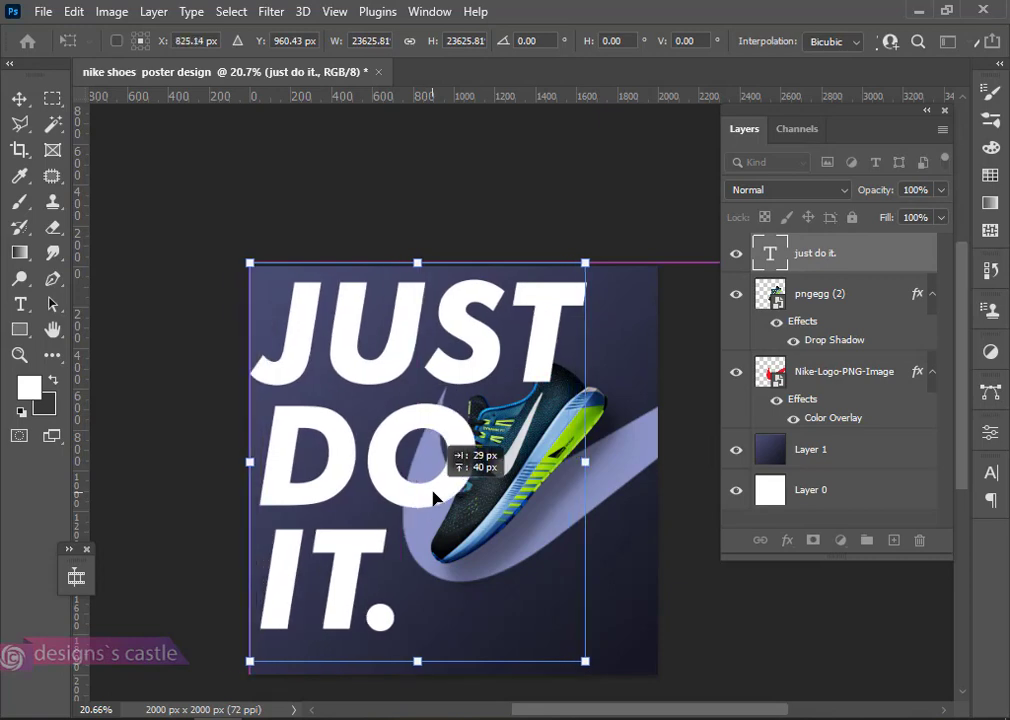
Move the "just do it." text layer below the swoosh logo layer and convert it to a shape
left_click(20, 99)
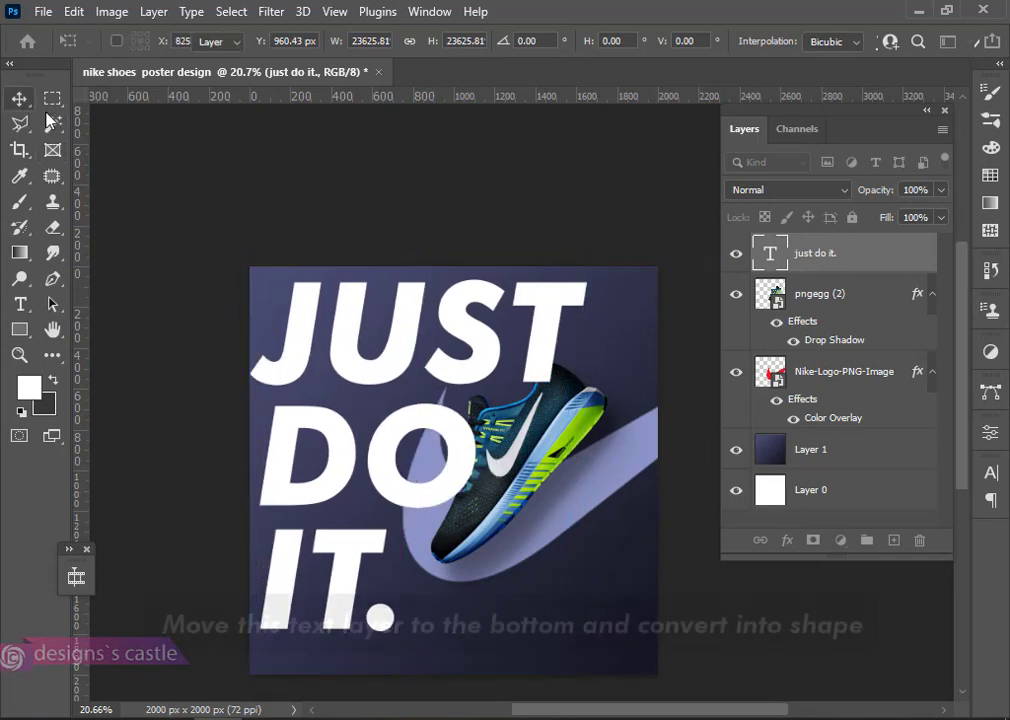
left_click_drag(898, 262, 884, 417)
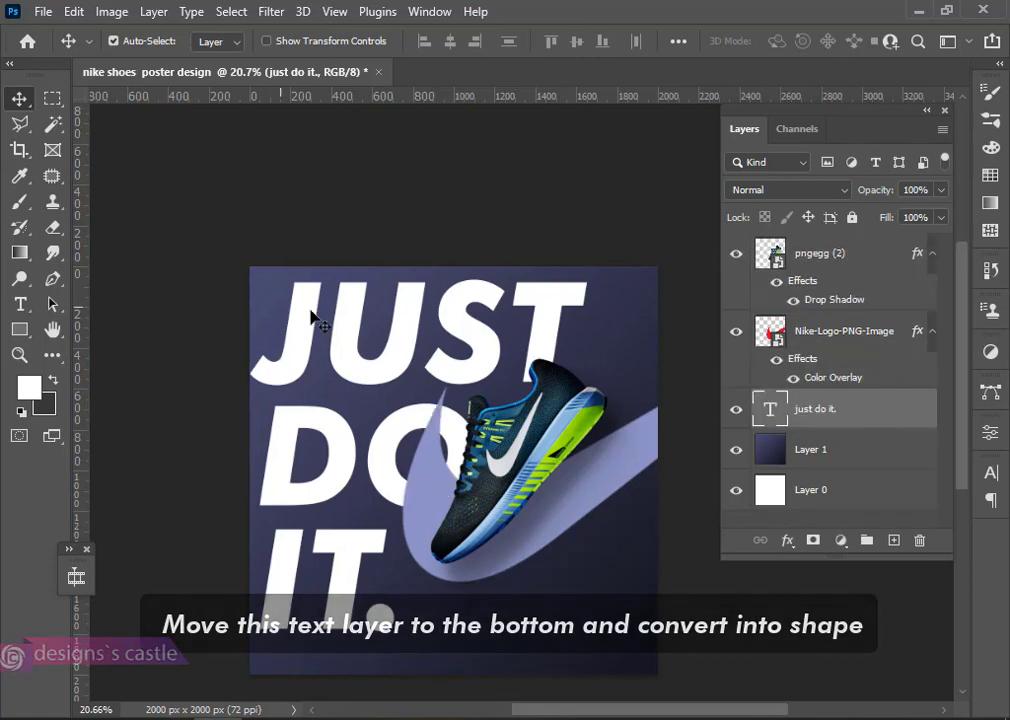
right_click(901, 417)
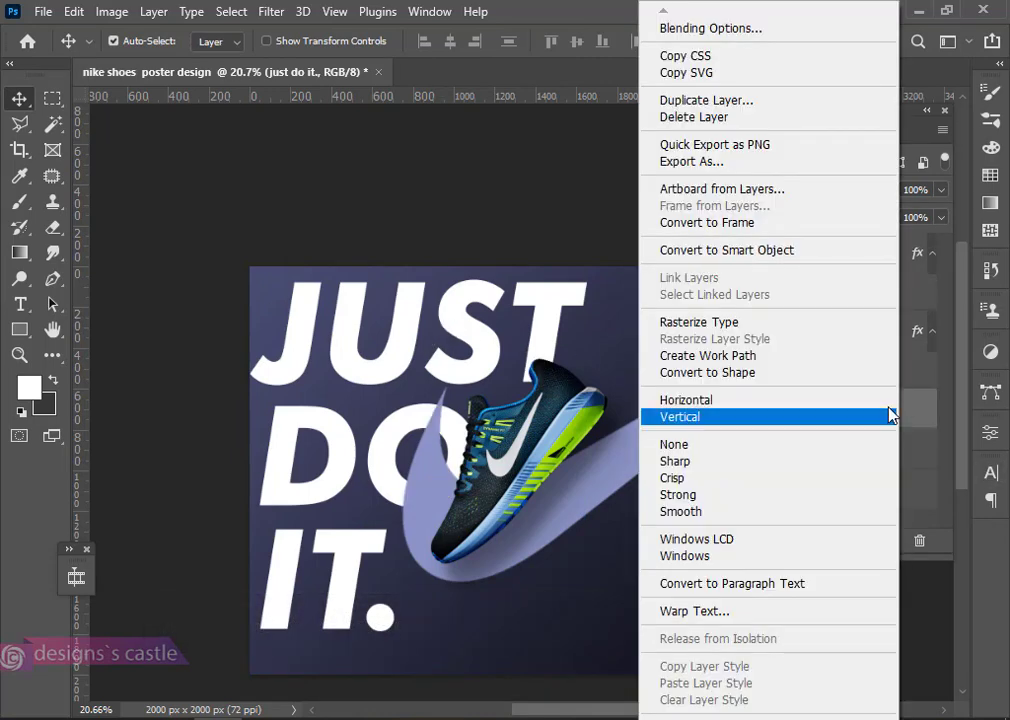
left_click(752, 373)
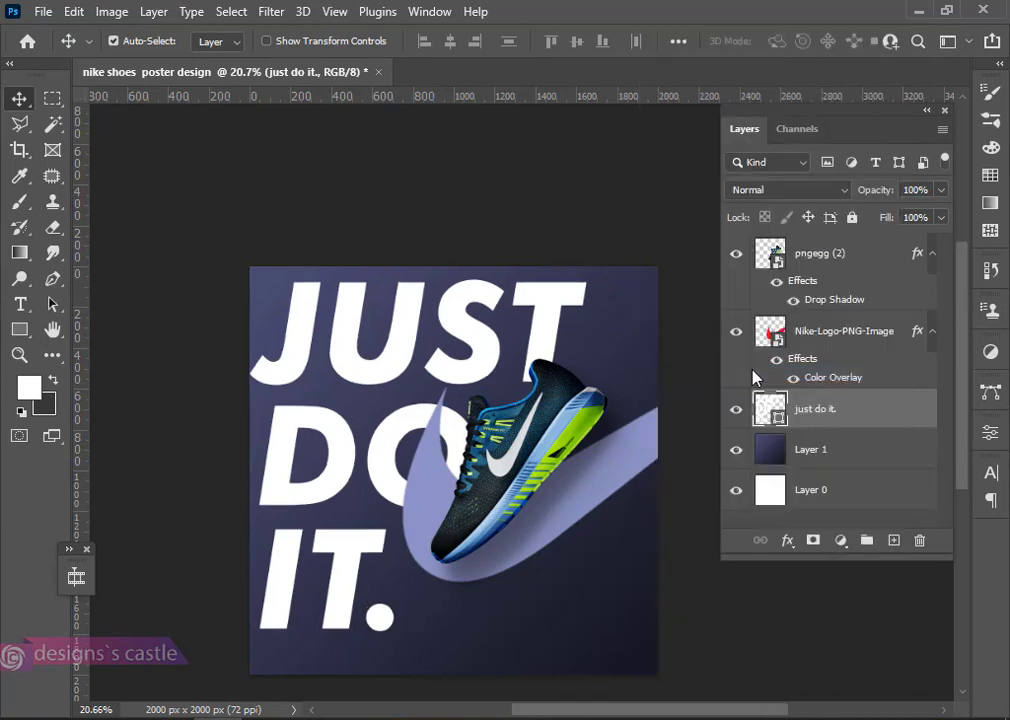
Remove the fill from the "just do it." shape
left_click(19, 329)
left_click(221, 40)
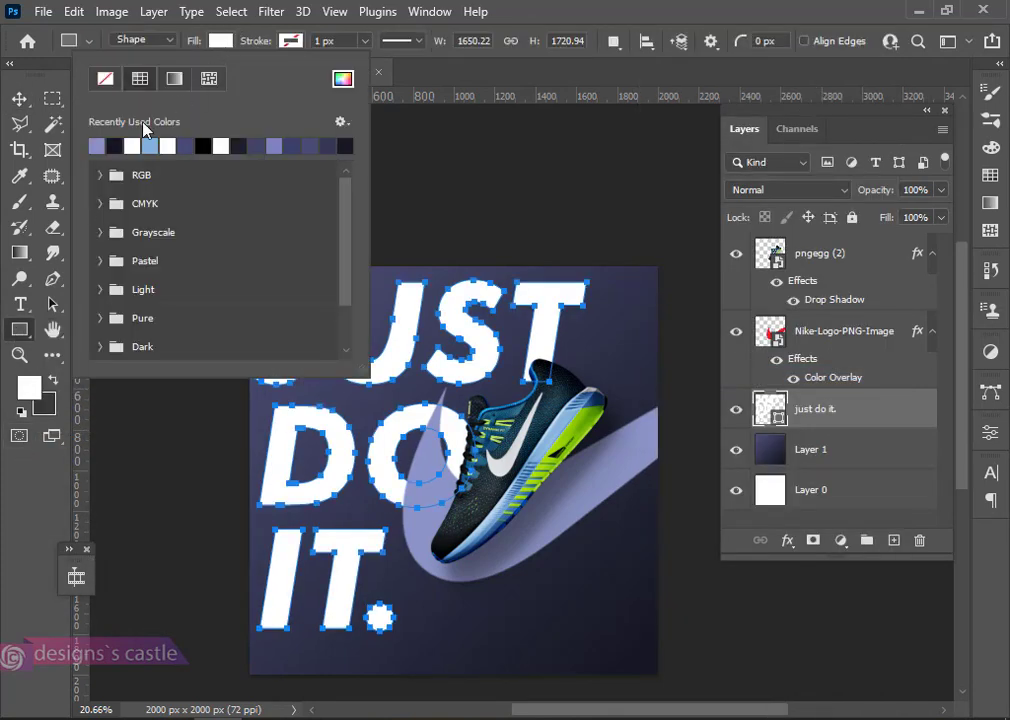
left_click(105, 79)
Give the "just do it." shape a 1 px solid stroke in light grey f2f2f2
left_click(290, 42)
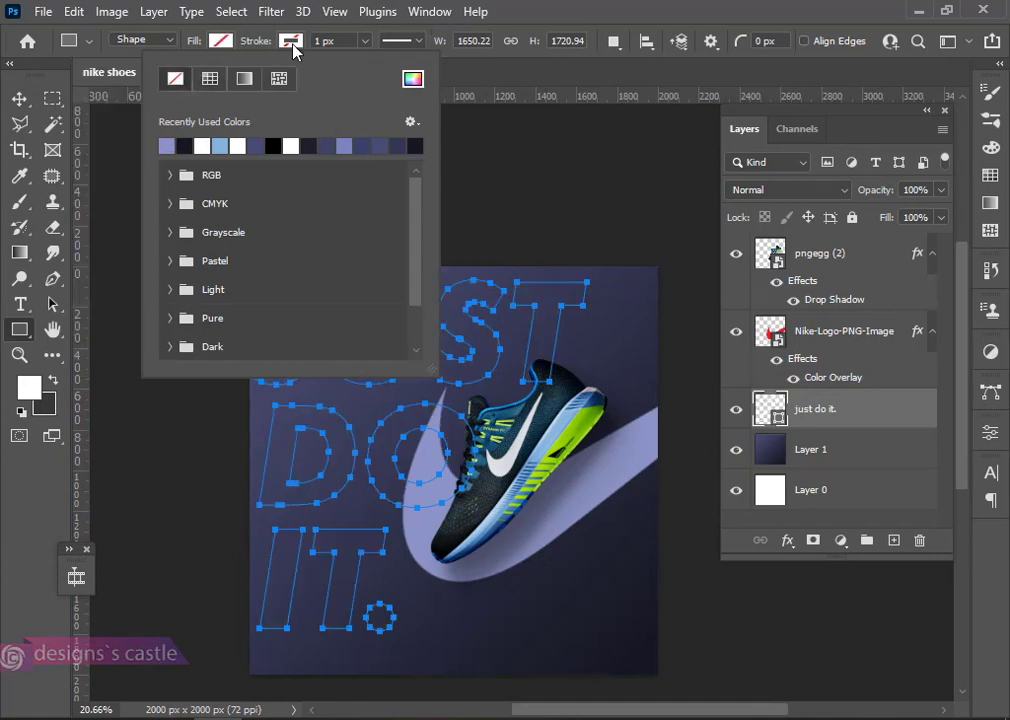
left_click(167, 143)
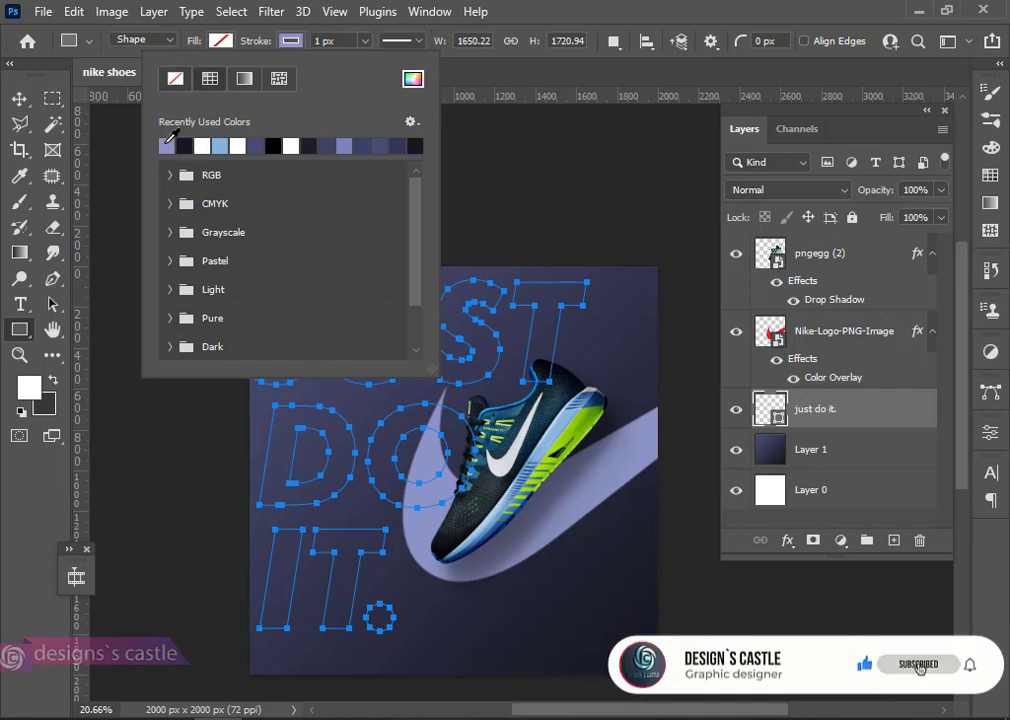
left_click(413, 79)
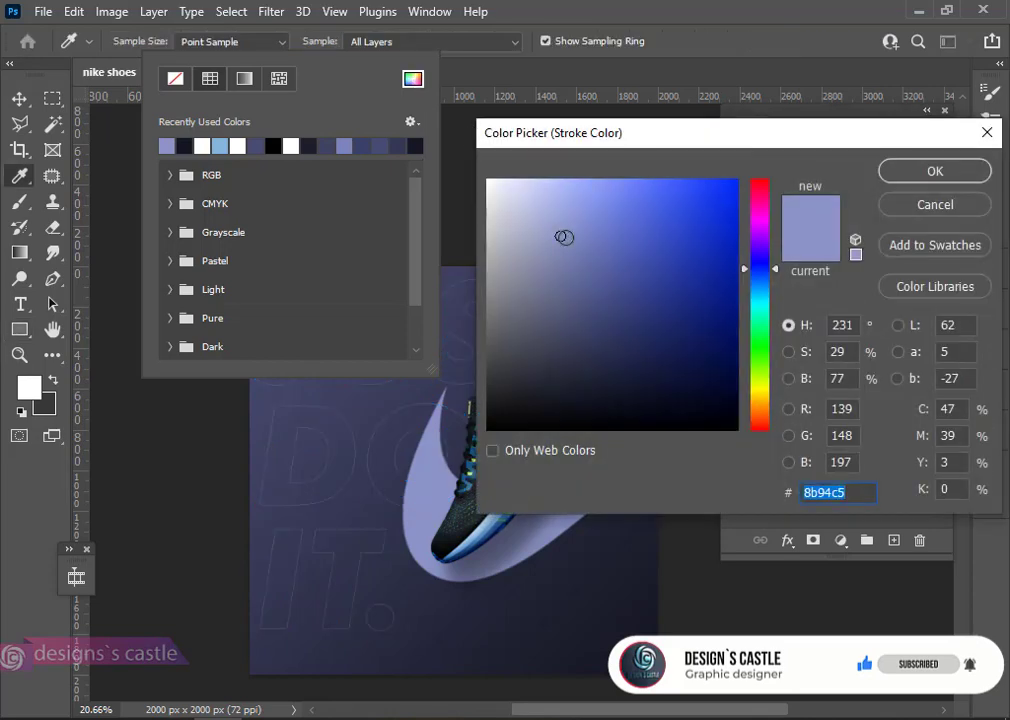
left_click(557, 226)
mouse_move(518, 191)
left_mouse_down()
mouse_move(500, 182)
mouse_move(492, 200)
mouse_move(488, 191)
left_mouse_up()
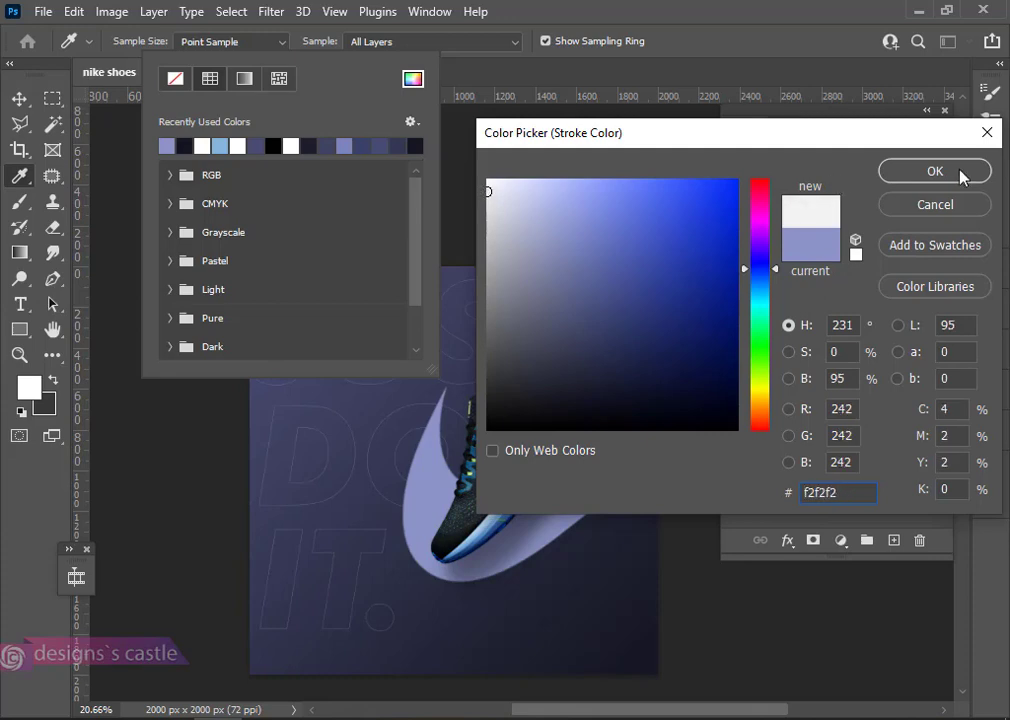
left_click(927, 171)
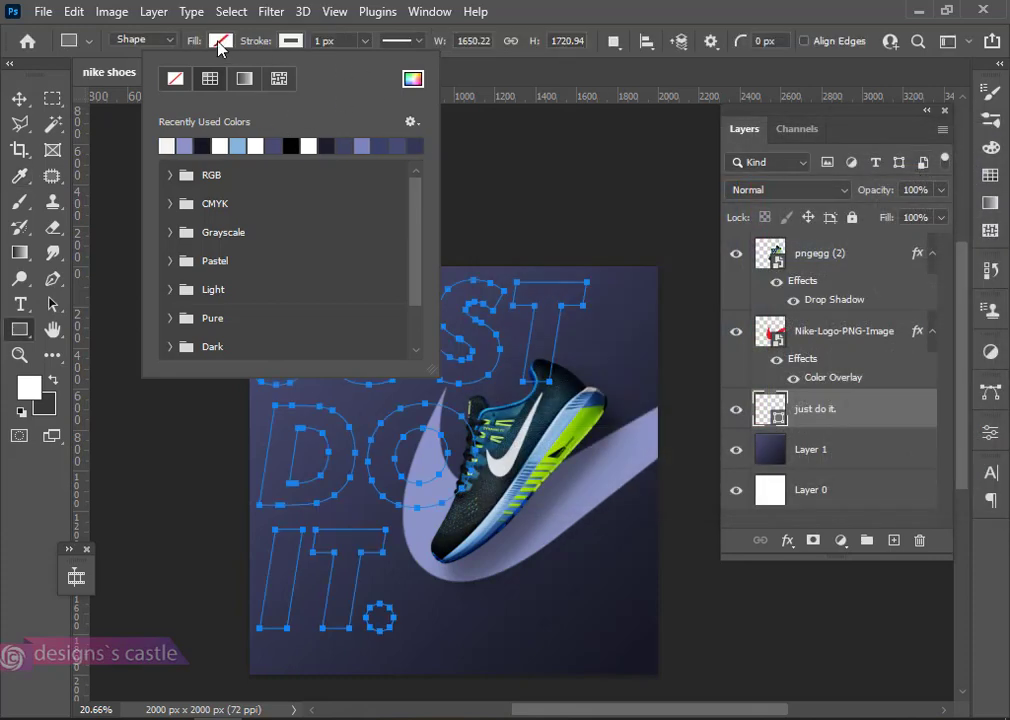
Lock the position of the gradient background layer, Layer 1, and delete the white Layer 0
left_click(19, 99)
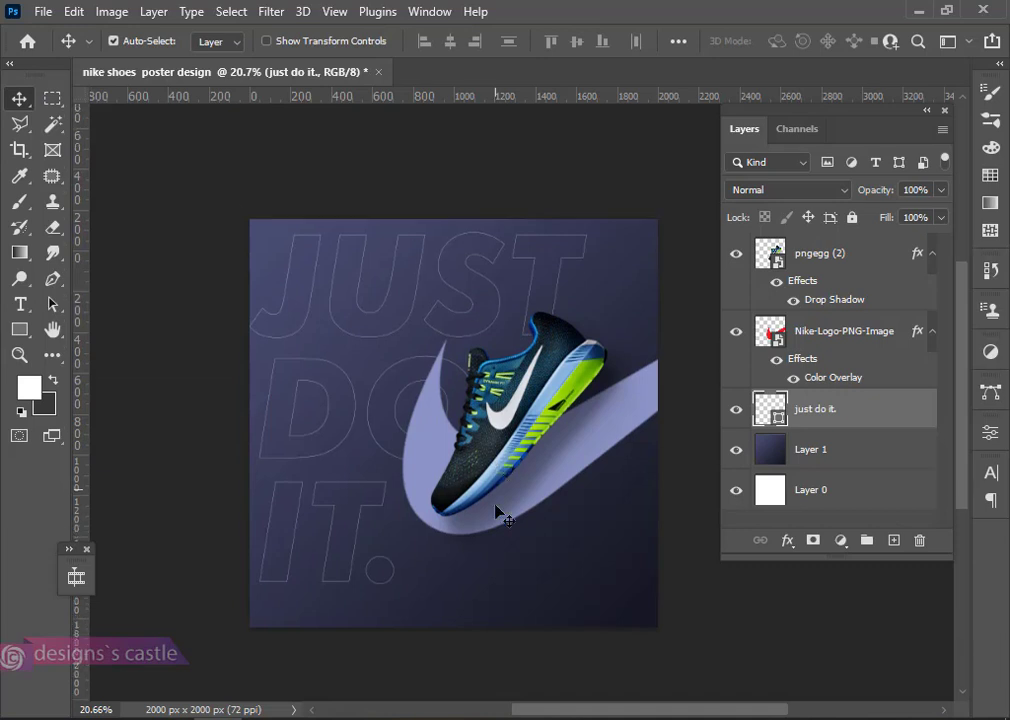
scroll(352, 334, "up", 2)
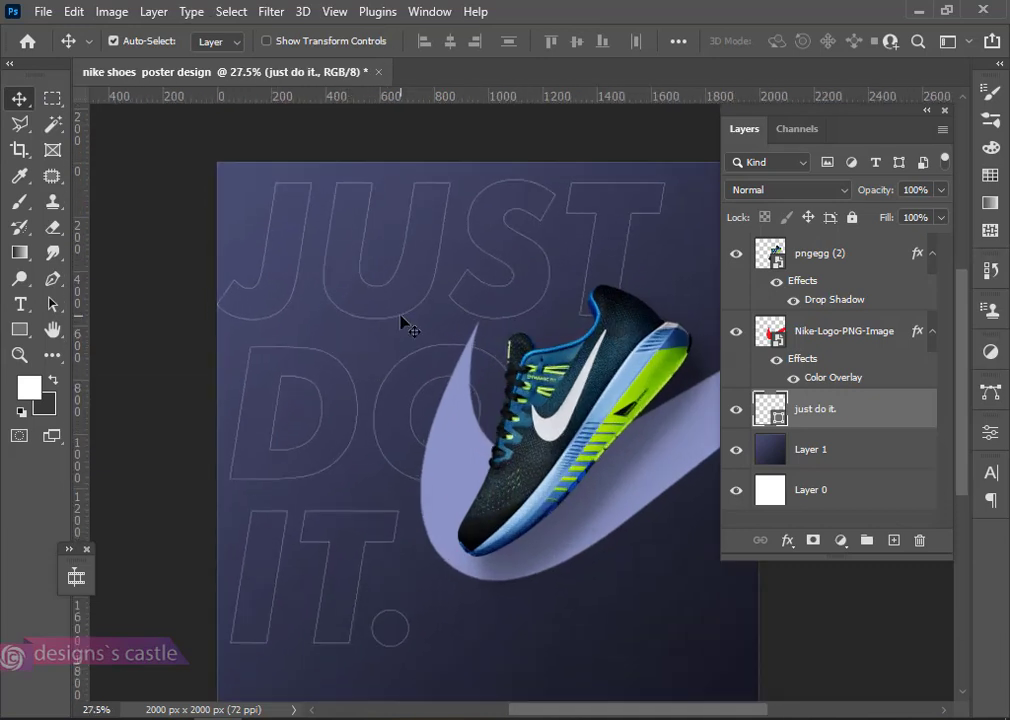
left_click_drag(407, 327, 420, 324)
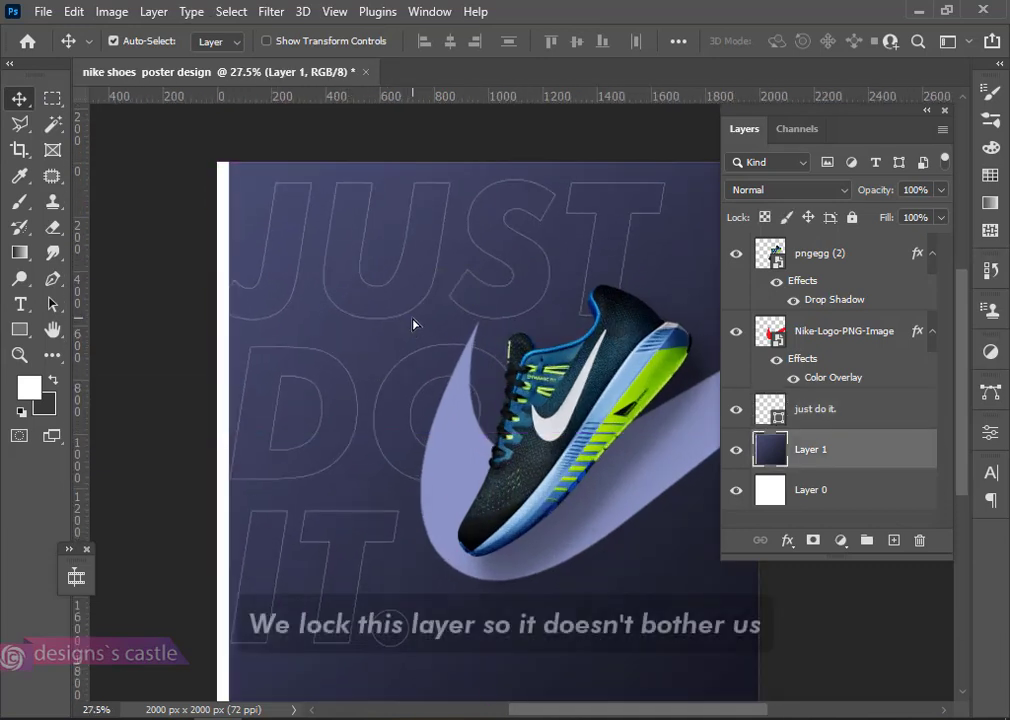
left_click(809, 218)
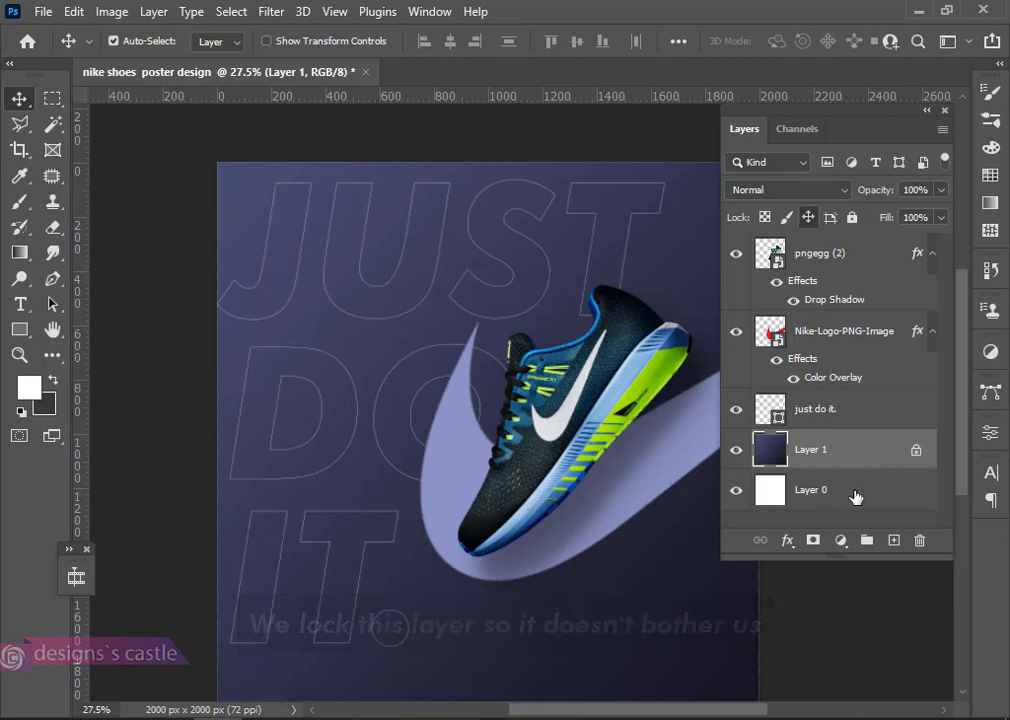
left_click_drag(856, 494, 919, 540)
key("ctrl")
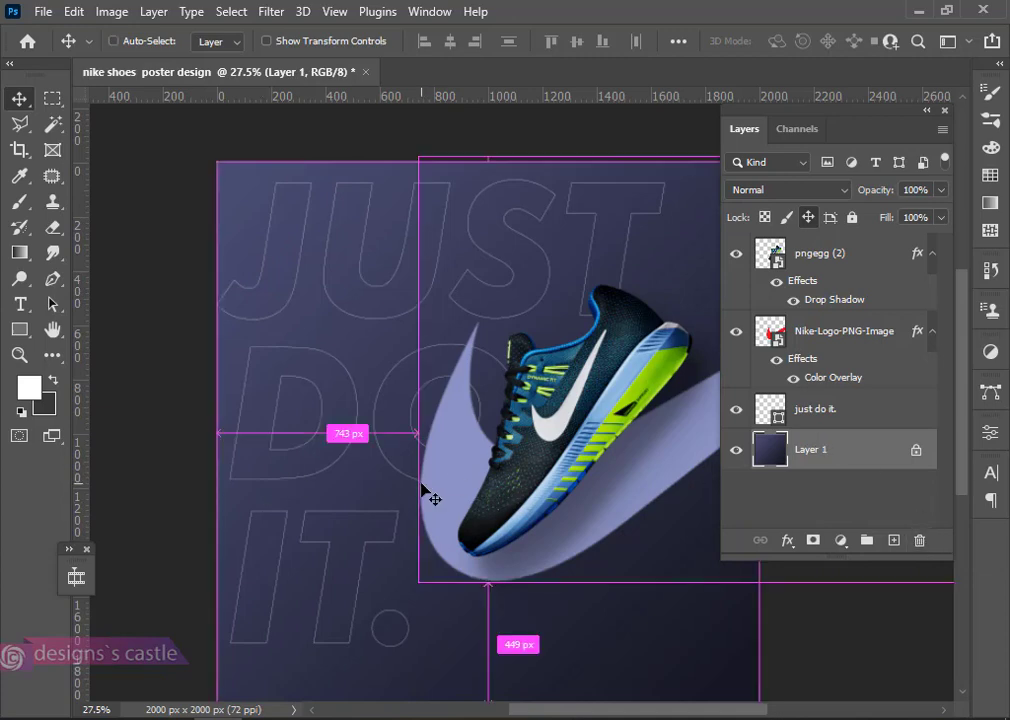
Add white "just do it." text on three lines in Futura Md BT Bold Italic, just above the background layer
scroll(421, 484, "right", 1)
left_click(22, 306)
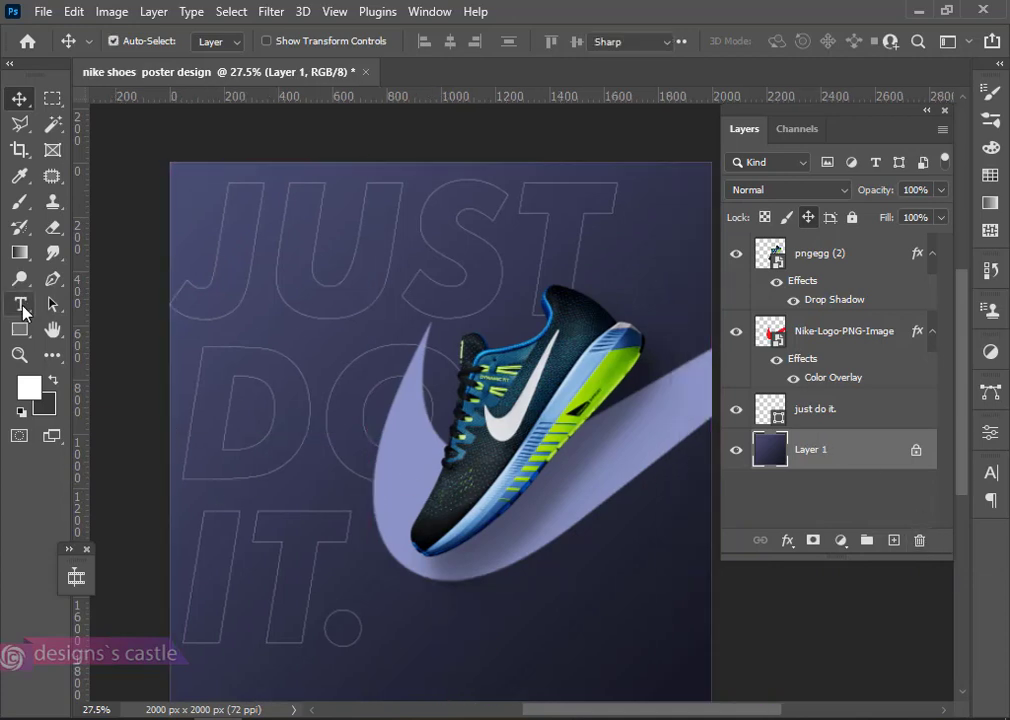
left_click(248, 322)
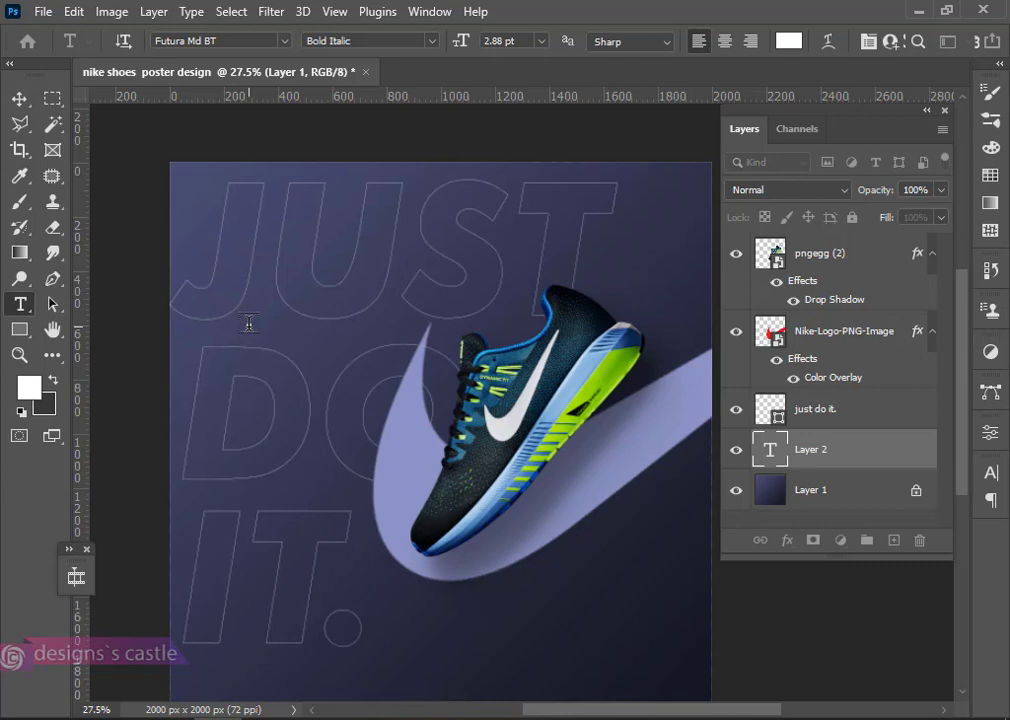
left_click(19, 99)
Scale the white "just do it." text to about 9793% and position it around X 445 px, Y 722 px
key("ctrl+t")
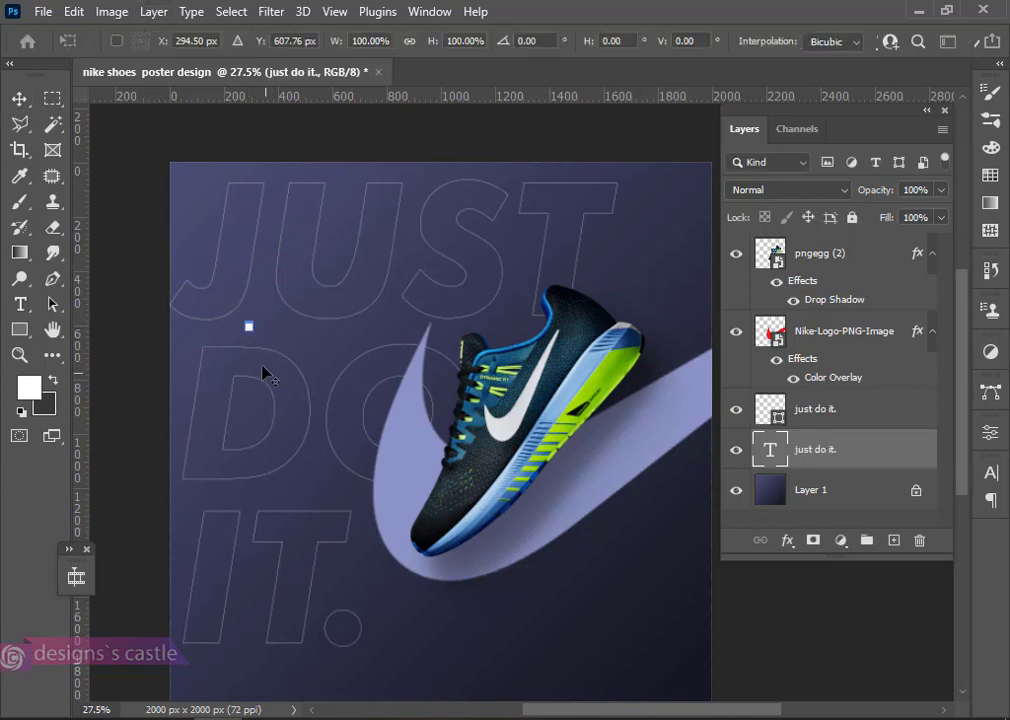
left_click_drag(250, 330, 395, 480)
left_click_drag(284, 330, 347, 390)
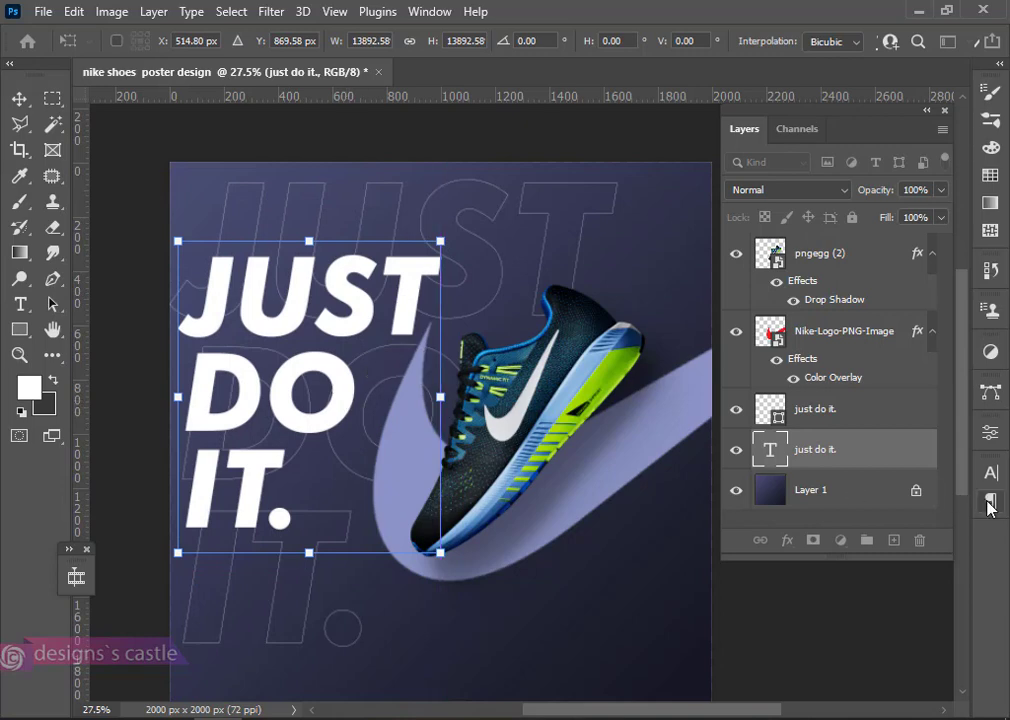
left_click(987, 473)
left_click(987, 473)
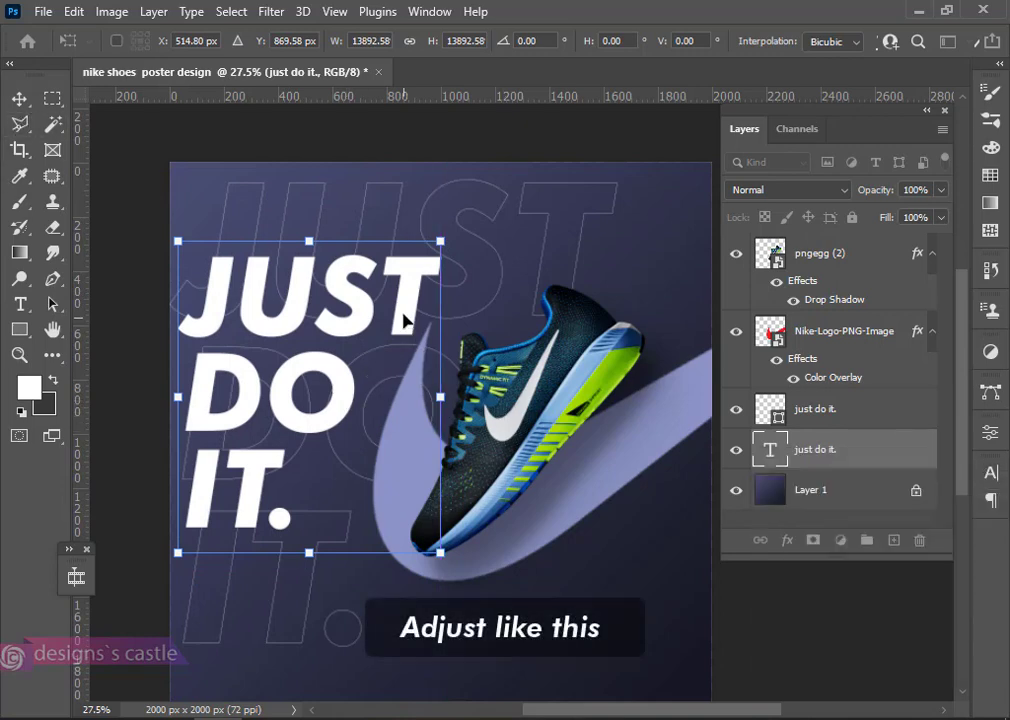
left_click_drag(404, 320, 403, 305)
left_click_drag(440, 226, 352, 289)
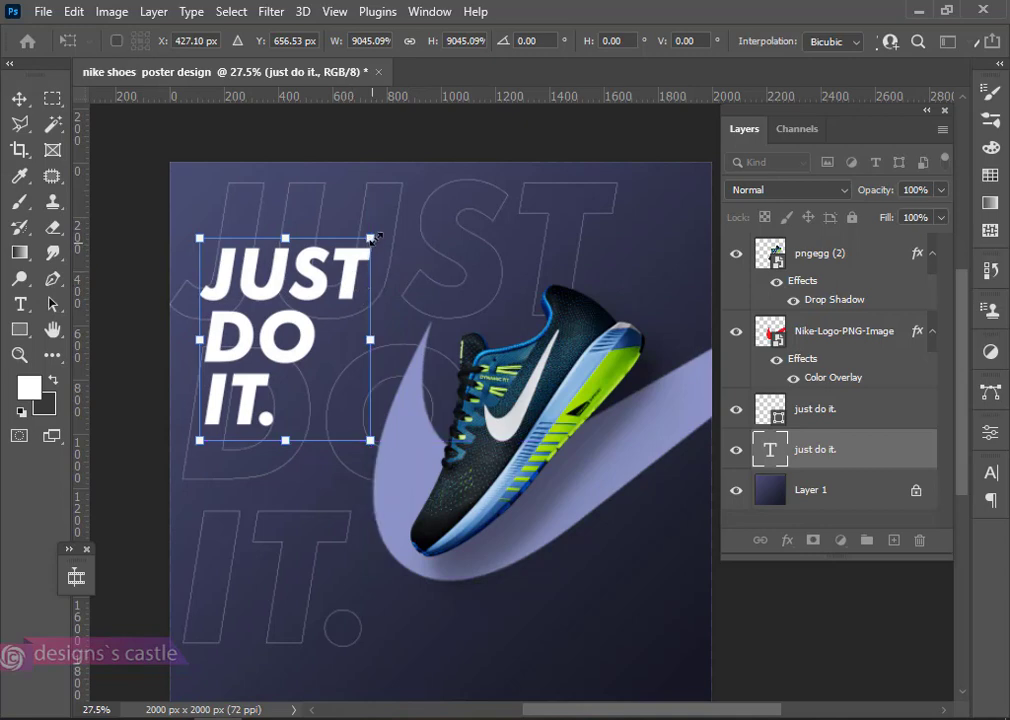
left_click_drag(374, 238, 377, 229)
left_click_drag(316, 341, 322, 356)
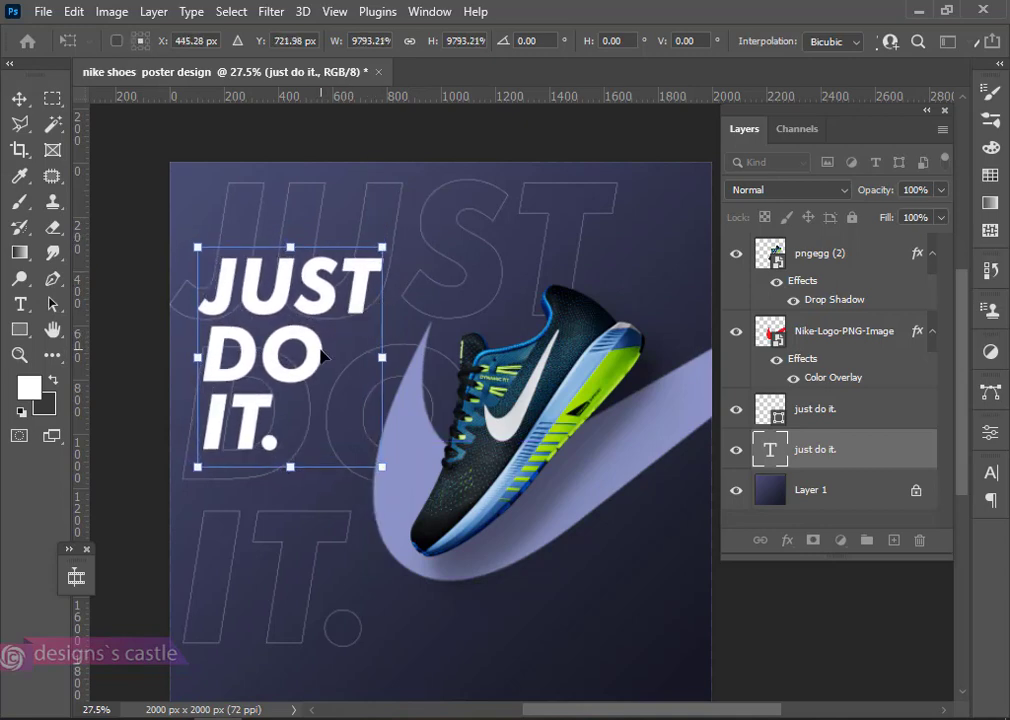
left_click(19, 99)
Place the black NIKE logo image pngkey.com-adidas-logo-png-15205 from the nike resources folder into the Photoshop poster
scroll(262, 216, "right", 3)
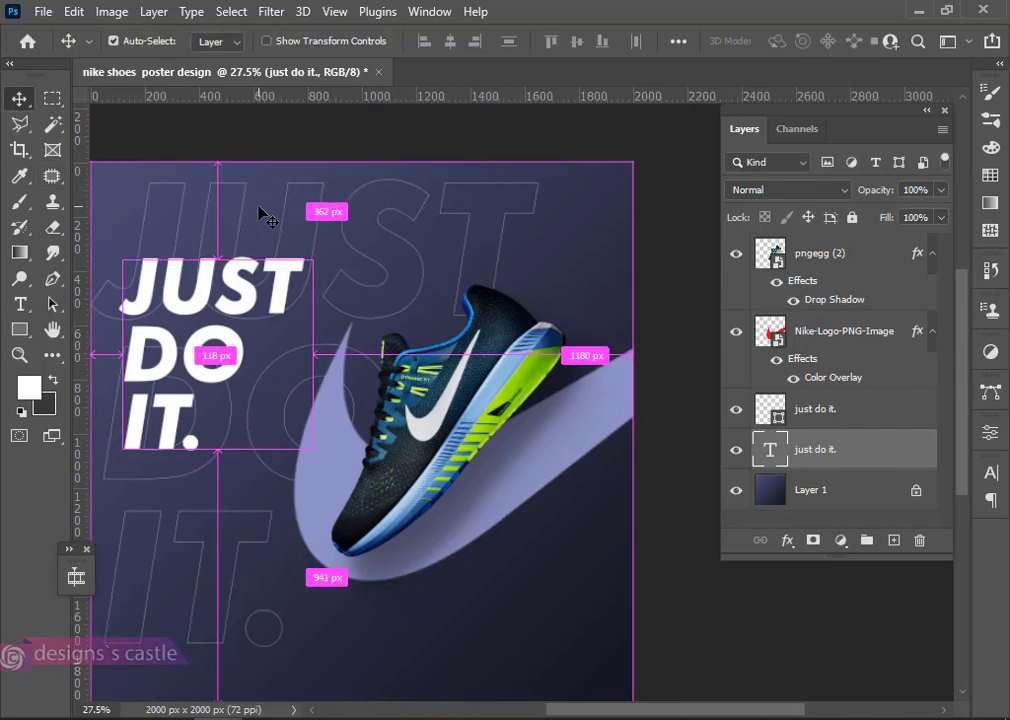
mouse_move(162, 568)
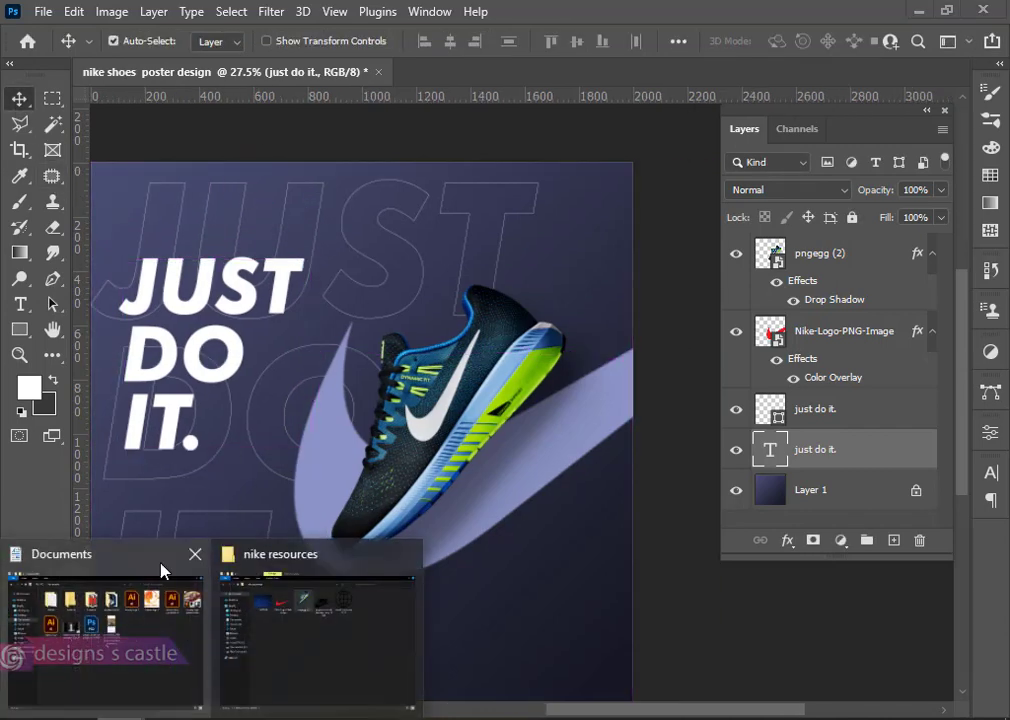
left_click(280, 629)
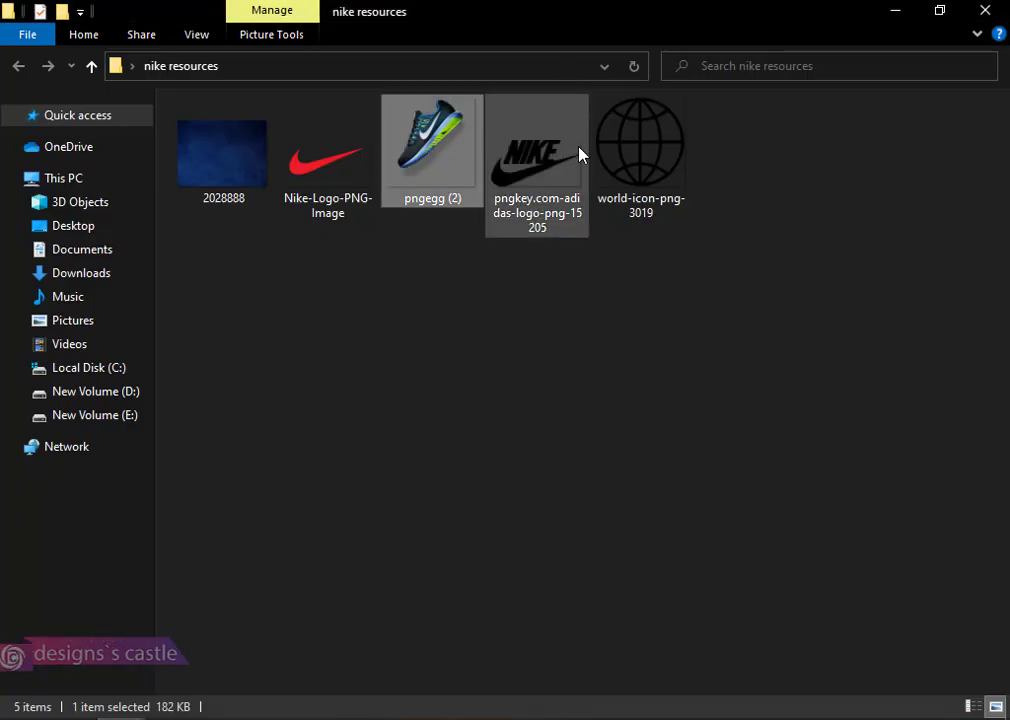
left_click_drag(534, 136, 632, 430)
left_click(637, 434)
left_click(543, 198)
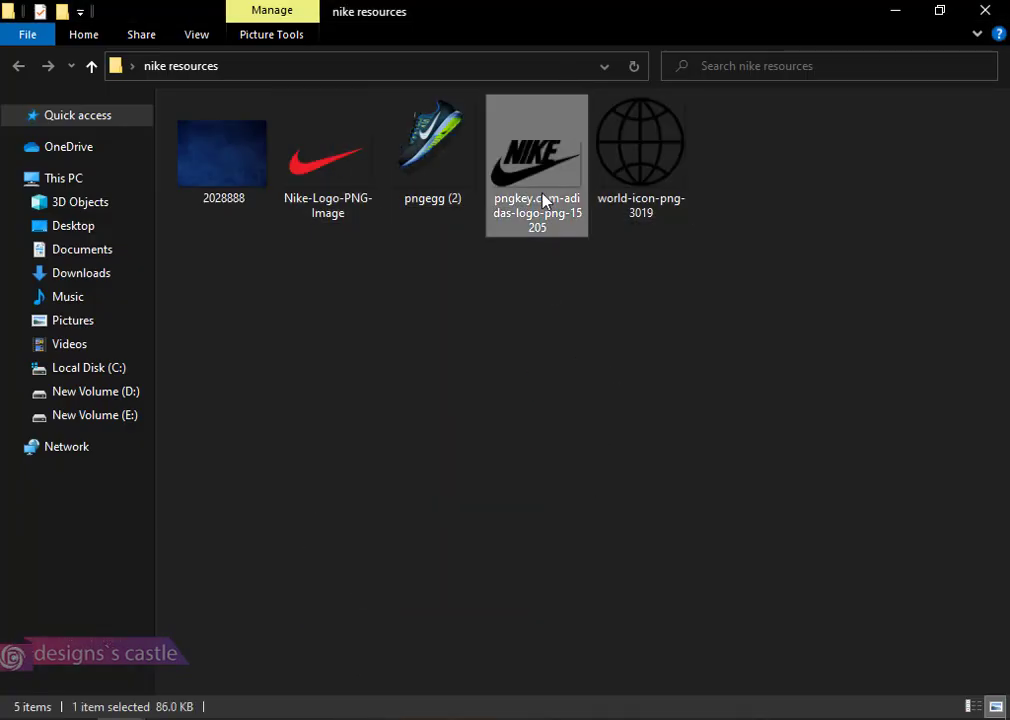
left_click_drag(543, 198, 555, 270)
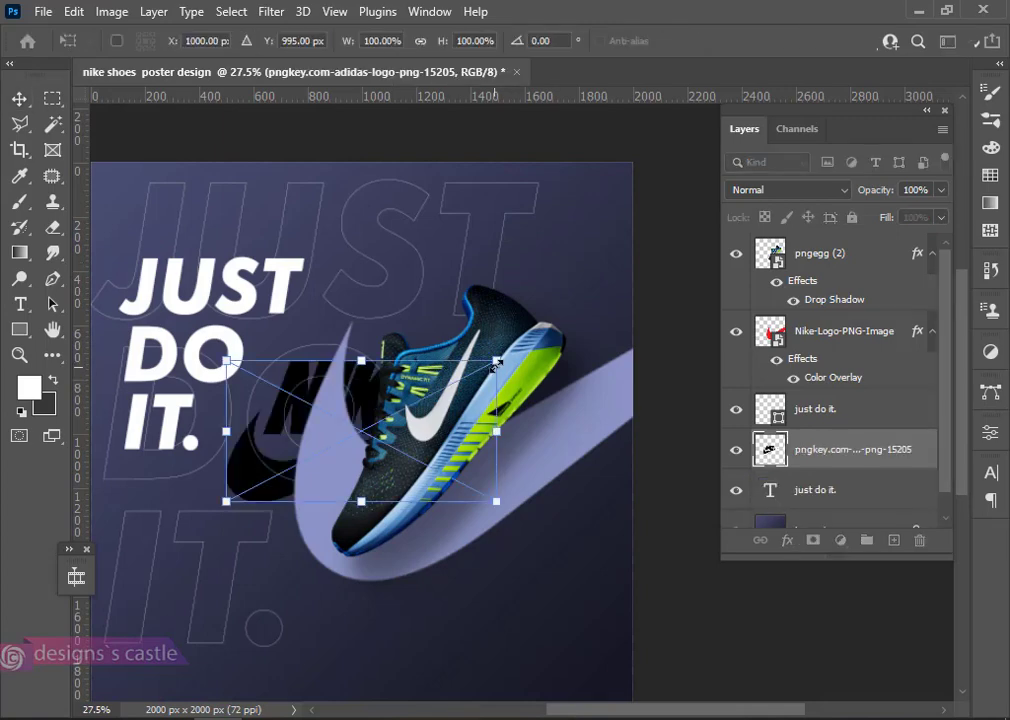
Scale the NIKE logo to about 27.3% and place it in the poster's upper-right corner, around X 1838 px, Y 137 px
left_click_drag(496, 366, 449, 389)
left_click_drag(294, 447, 439, 296)
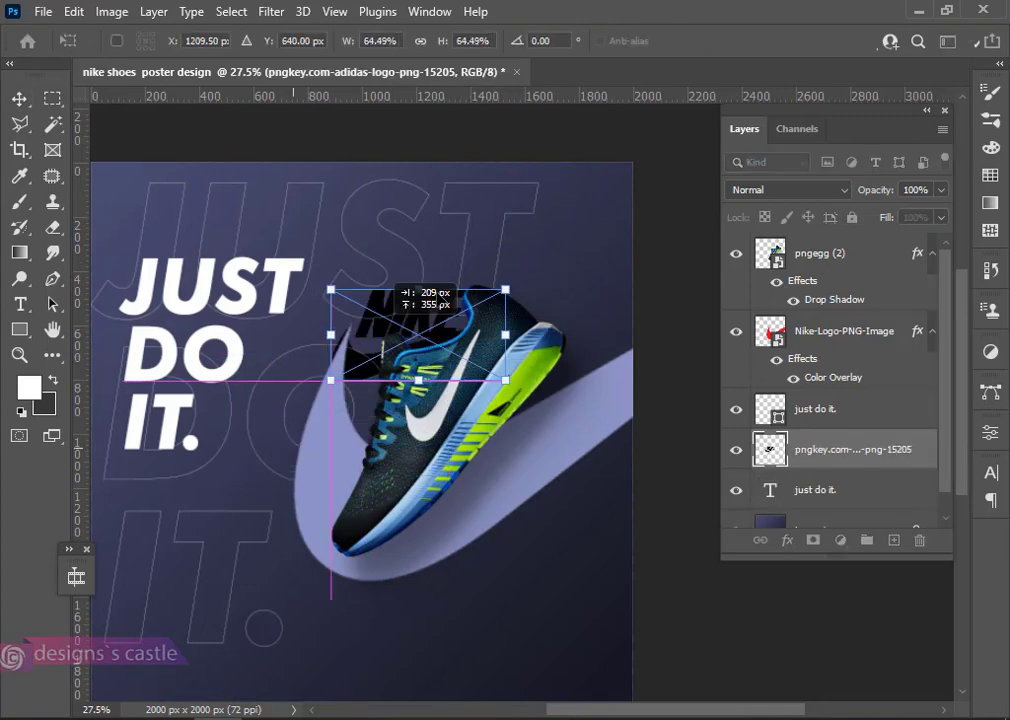
left_click_drag(381, 322, 593, 186)
left_click_drag(720, 155, 586, 214)
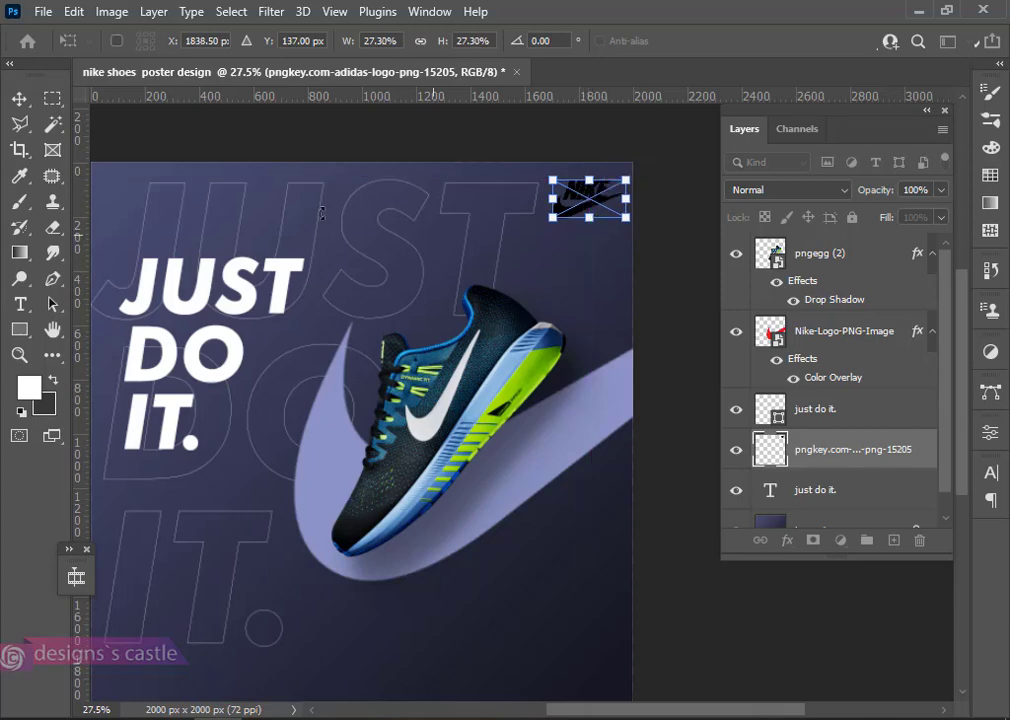
left_click(19, 99)
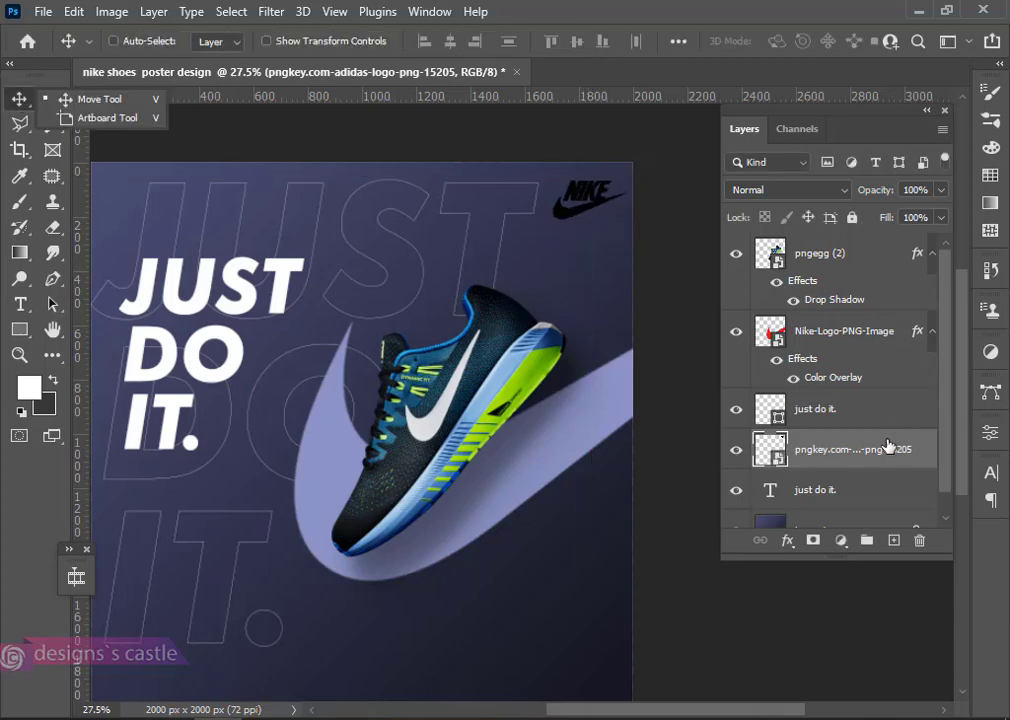
Turn the NIKE logo white with a Hue/Saturation adjustment at Lightness +100, and collapse its smart filter list
key("ctrl+u")
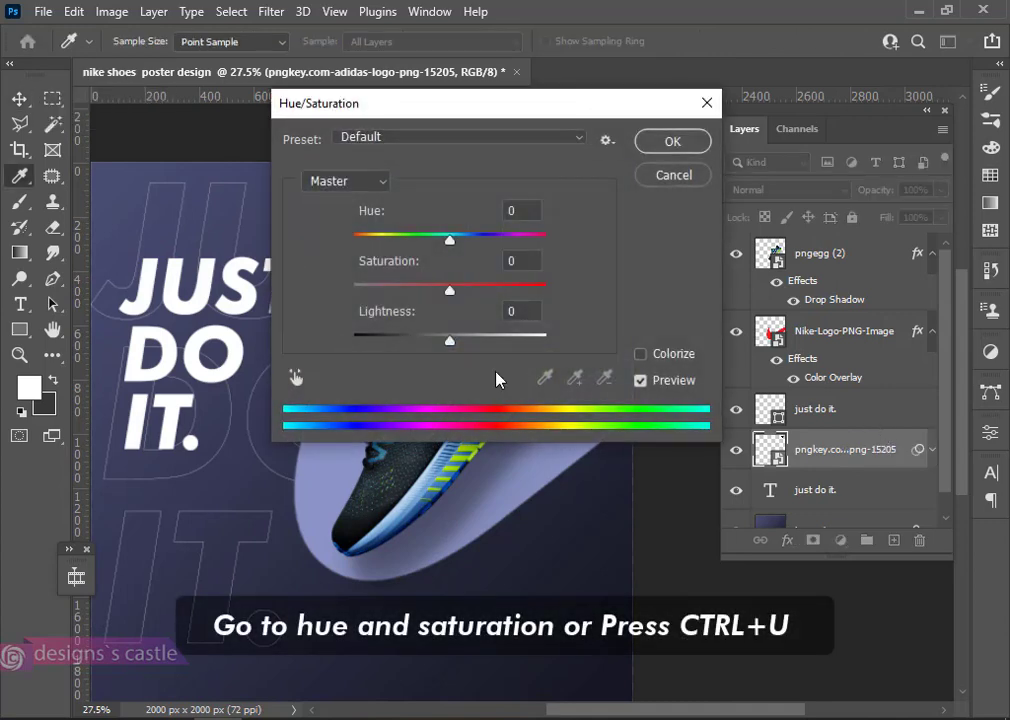
left_click_drag(449, 341, 545, 341)
left_click_drag(471, 105, 637, 326)
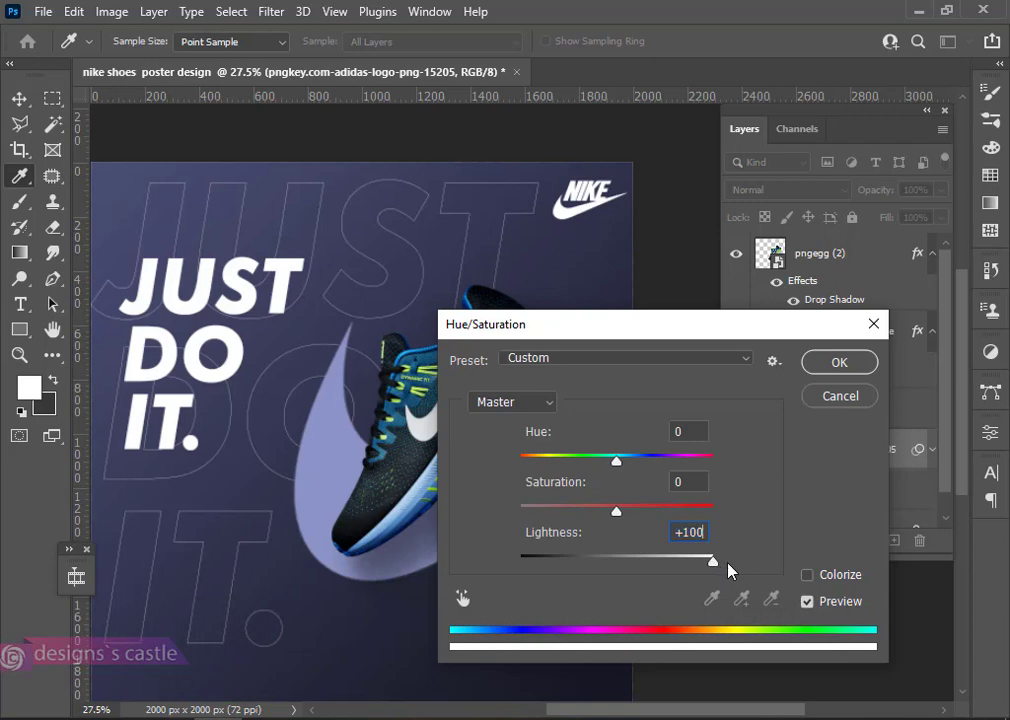
left_click(861, 363)
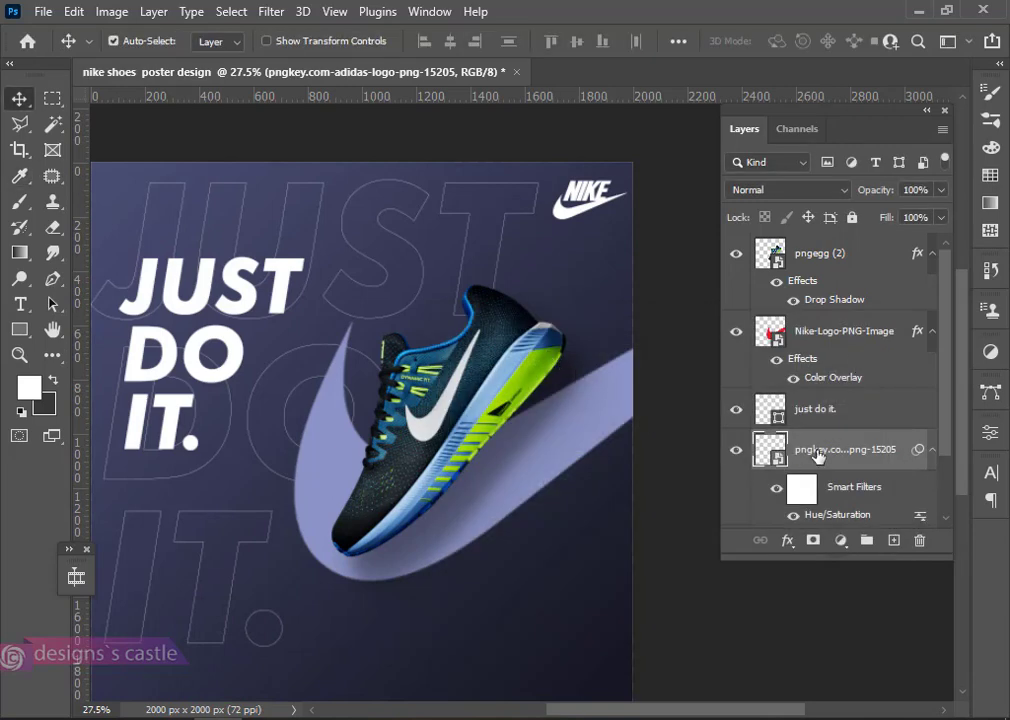
left_click(931, 452)
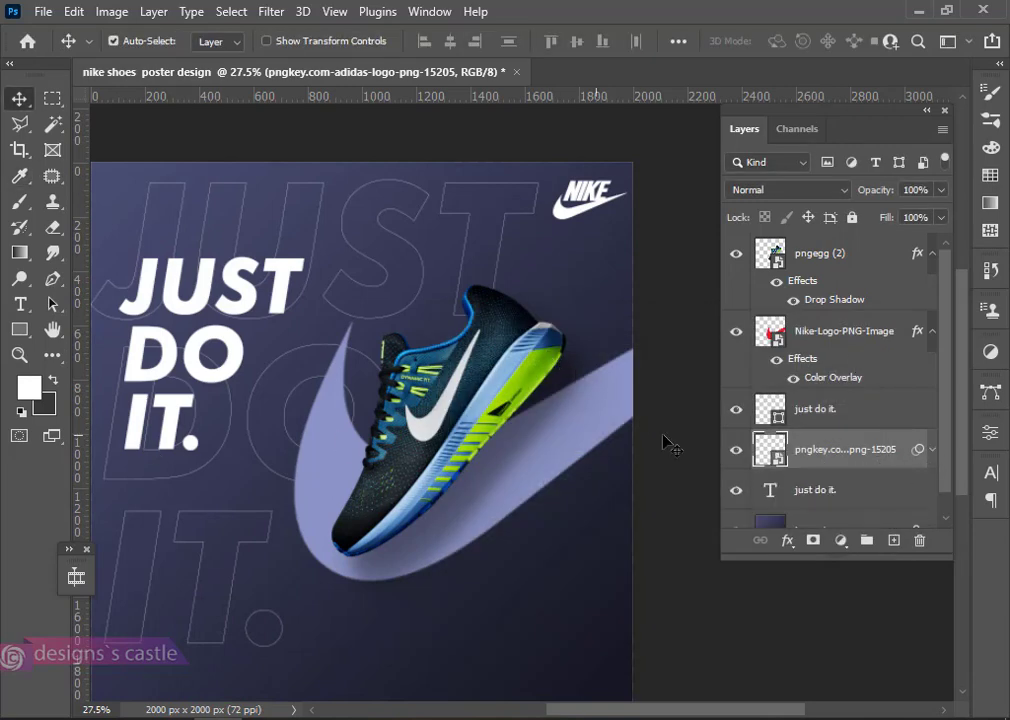
Draw a rectangle shape about 291 × 97 px below the swoosh, around X 916 px, Y 1640 px
scroll(406, 453, "down", 2)
scroll(417, 458, "down", 2)
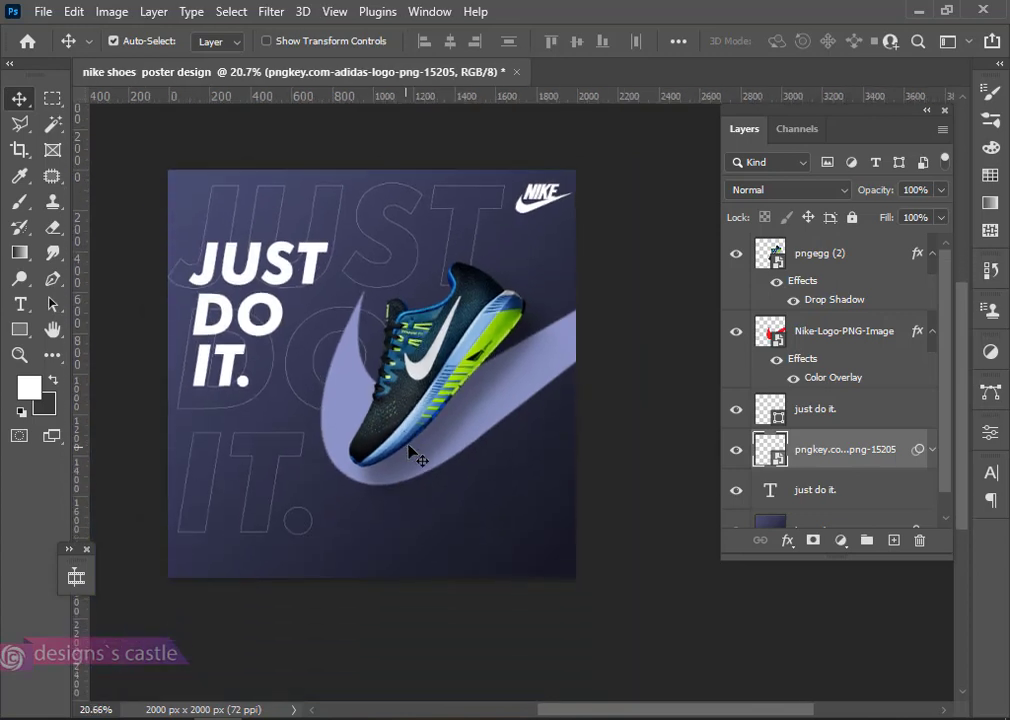
key("ctrl")
scroll(414, 447, "left", 2)
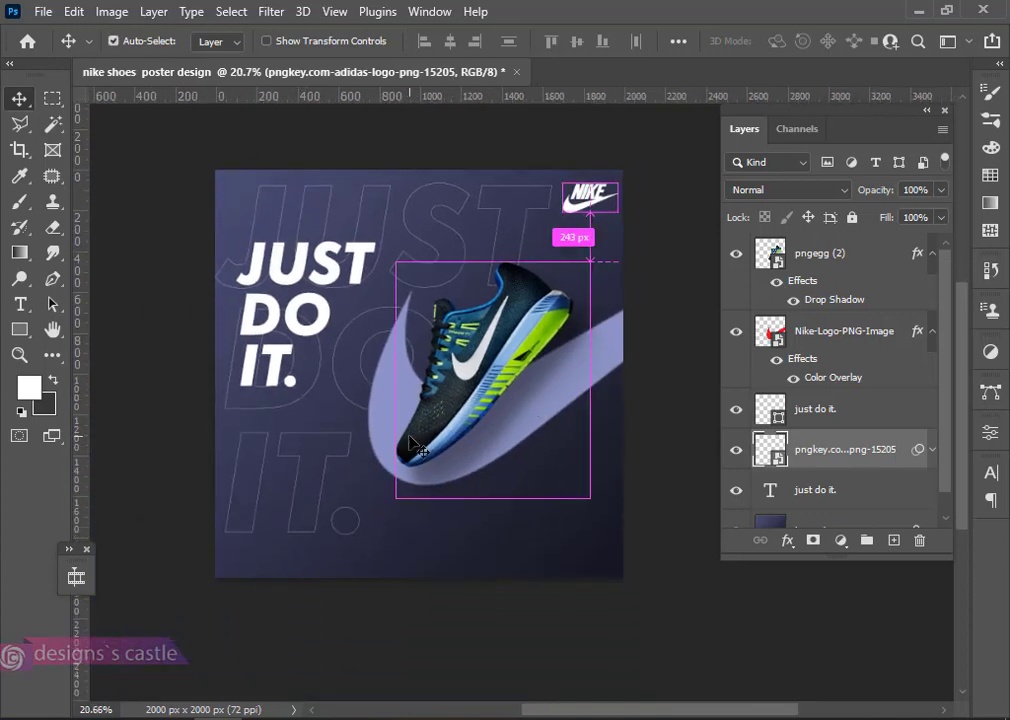
scroll(425, 480, "down", 1)
scroll(437, 495, "up", 2)
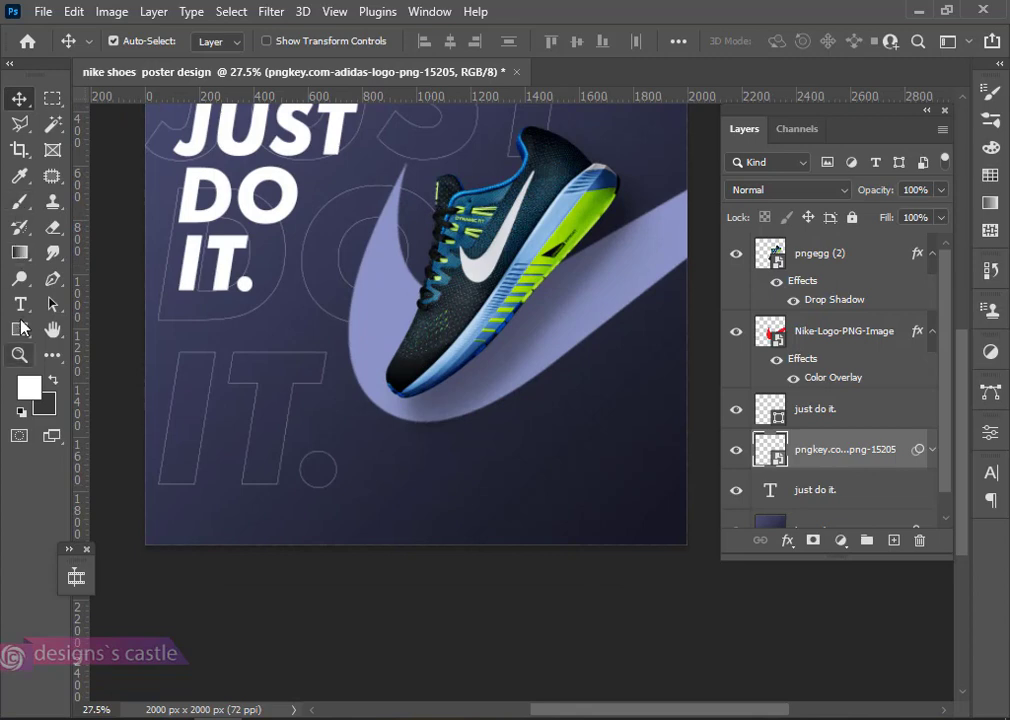
left_click_drag(19, 329, 76, 337)
left_click(74, 333)
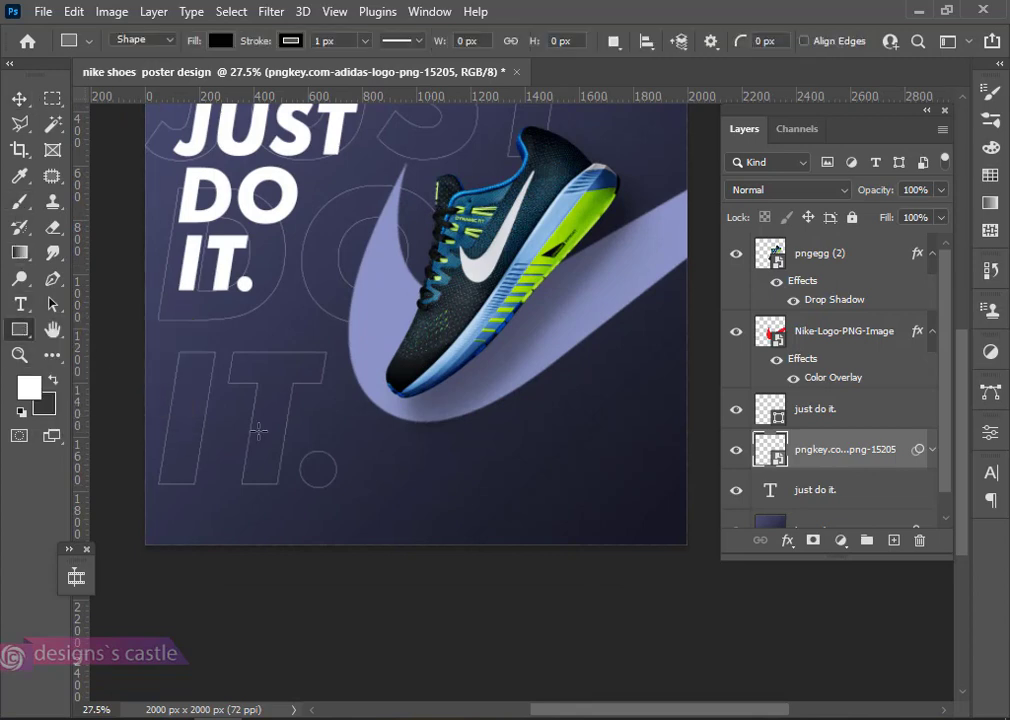
key("ctrl+plus")
left_click_drag(367, 521, 461, 550)
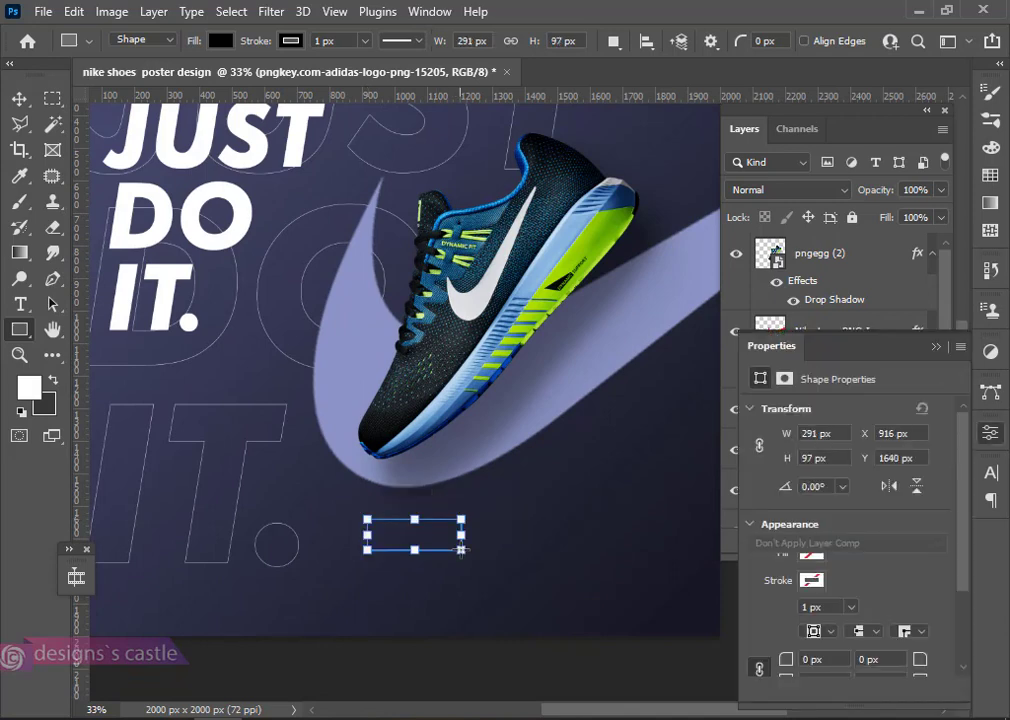
Remove the fill from the rectangle below the swoosh
left_click(810, 553)
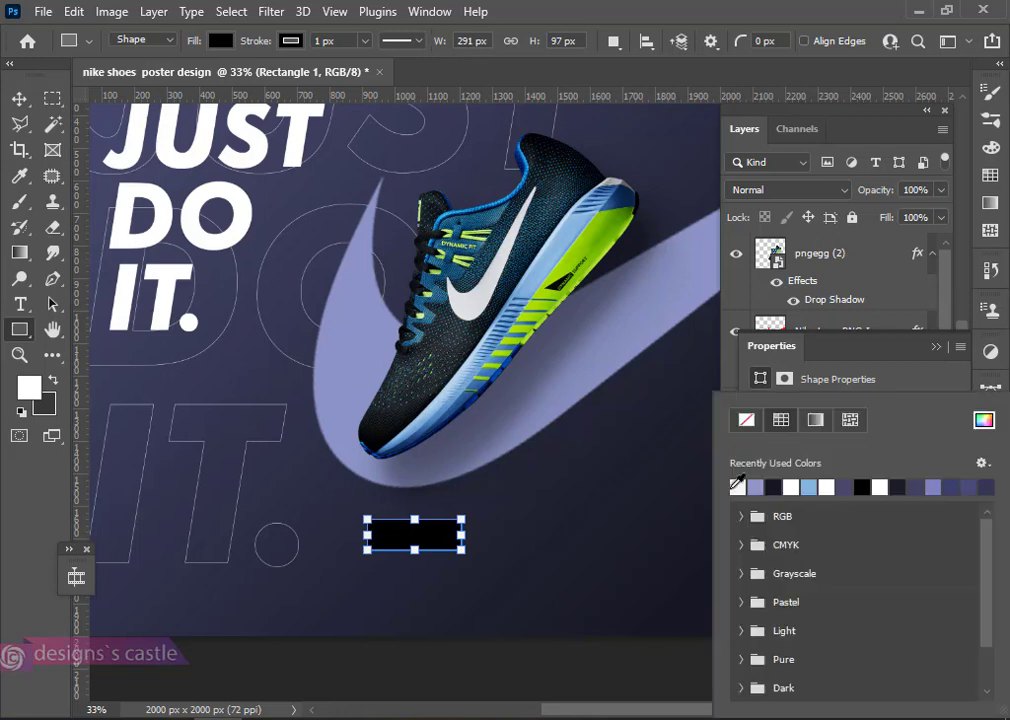
left_click(746, 420)
left_click(915, 385)
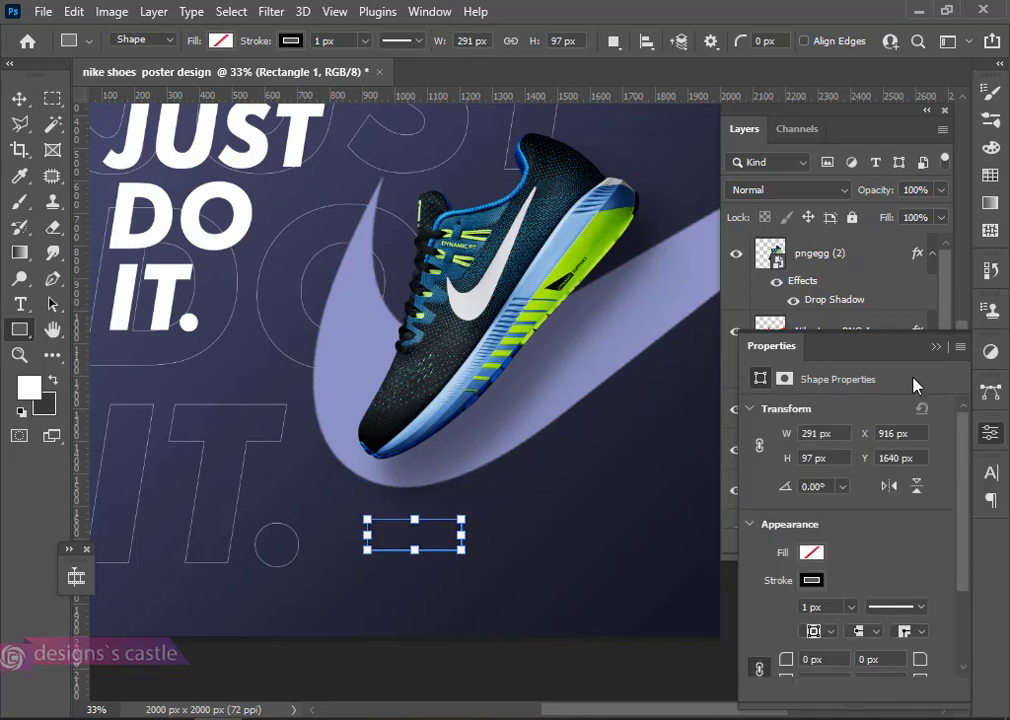
Give the rectangle a 1 px solid off-white stroke
left_click(811, 580)
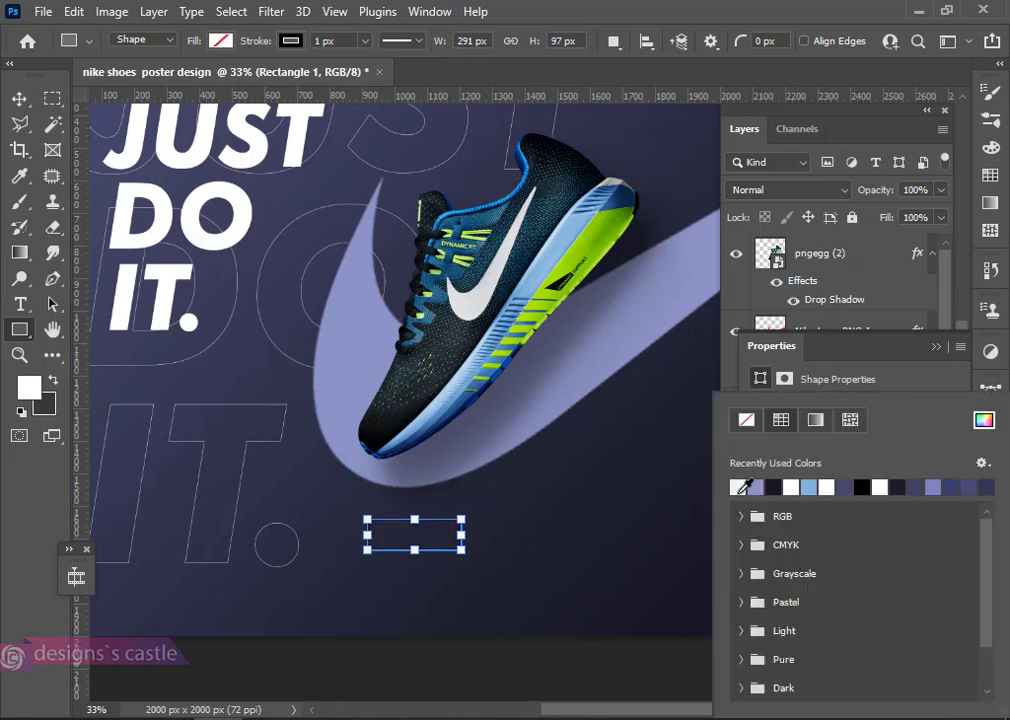
left_click(930, 376)
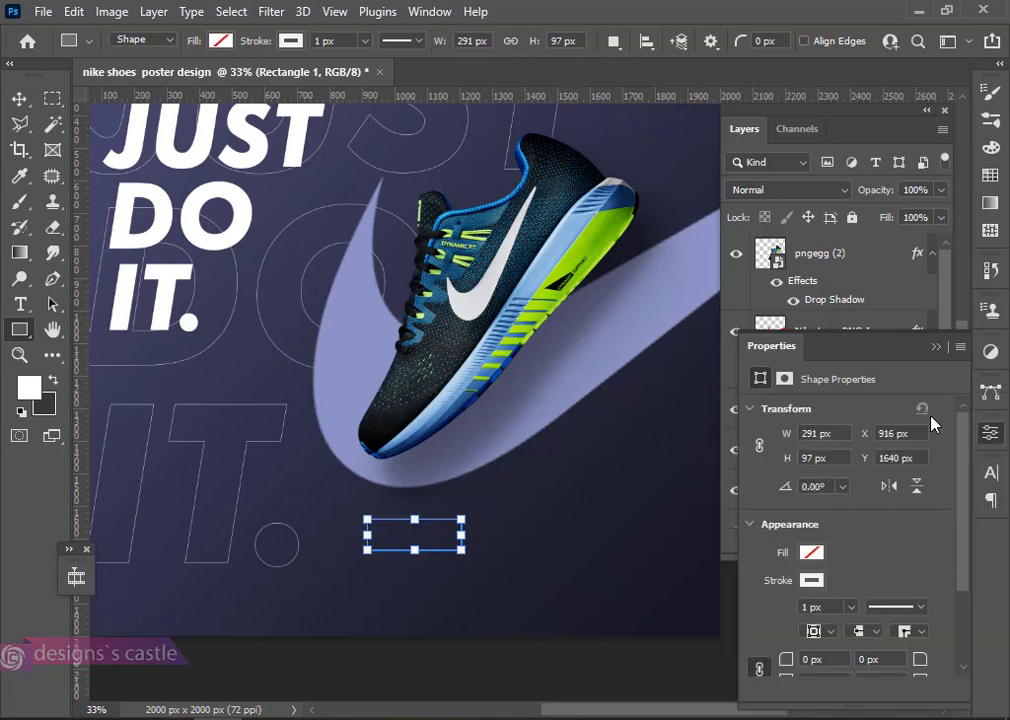
left_click(936, 347)
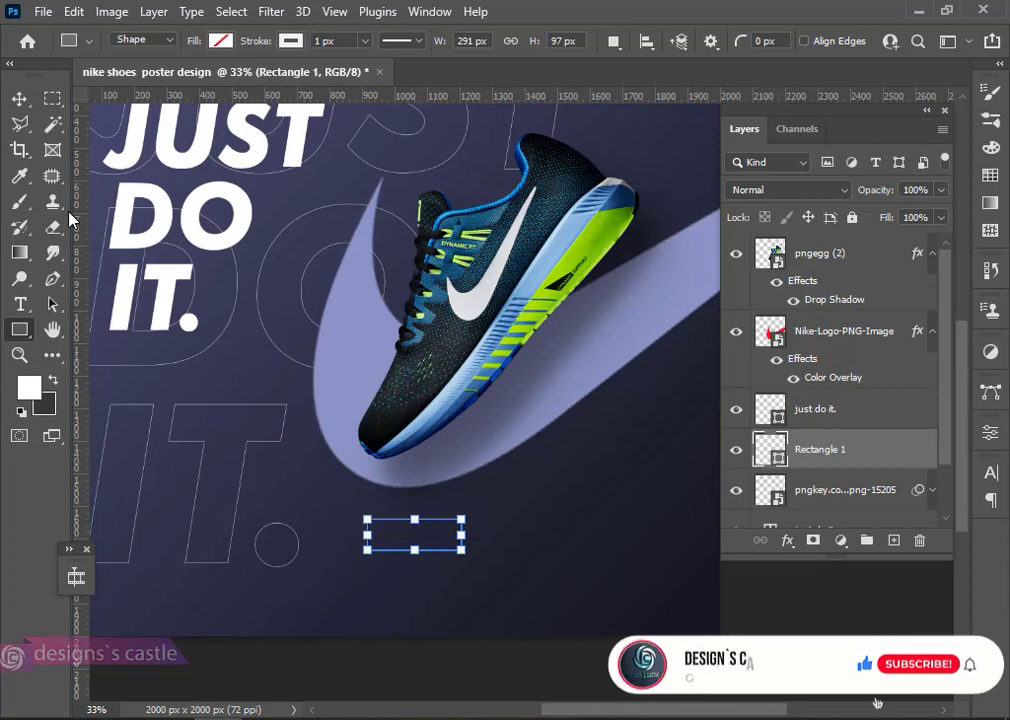
left_click(19, 99)
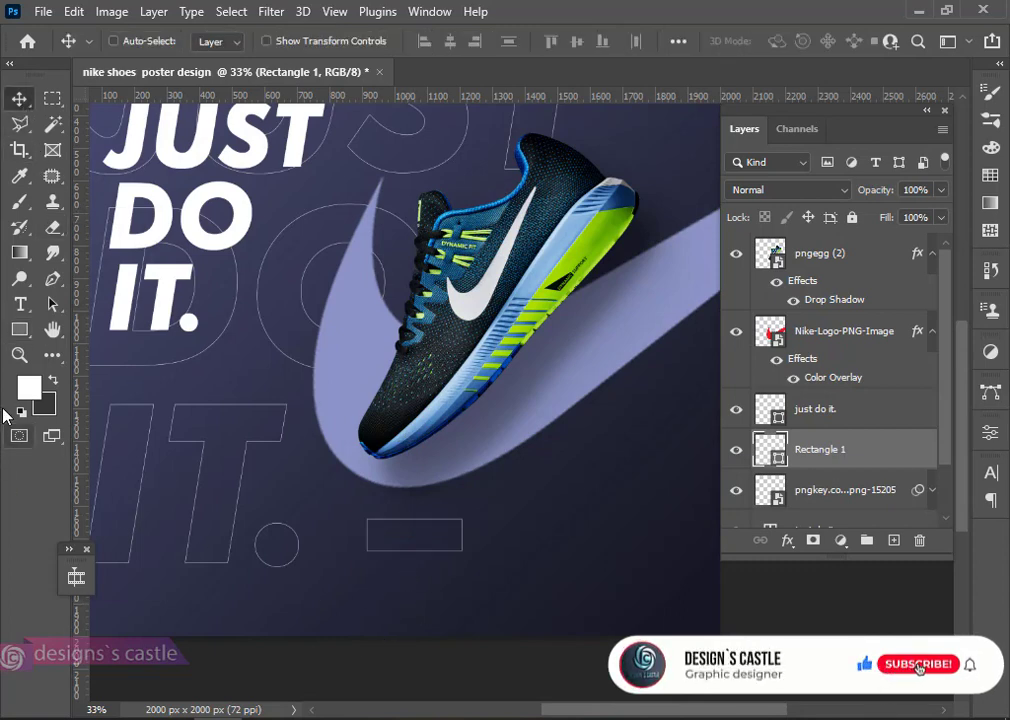
Add the text "shop now" below the swoosh and scale it to about 1972% inside the outlined rectangle
left_click(21, 305)
left_click(388, 606)
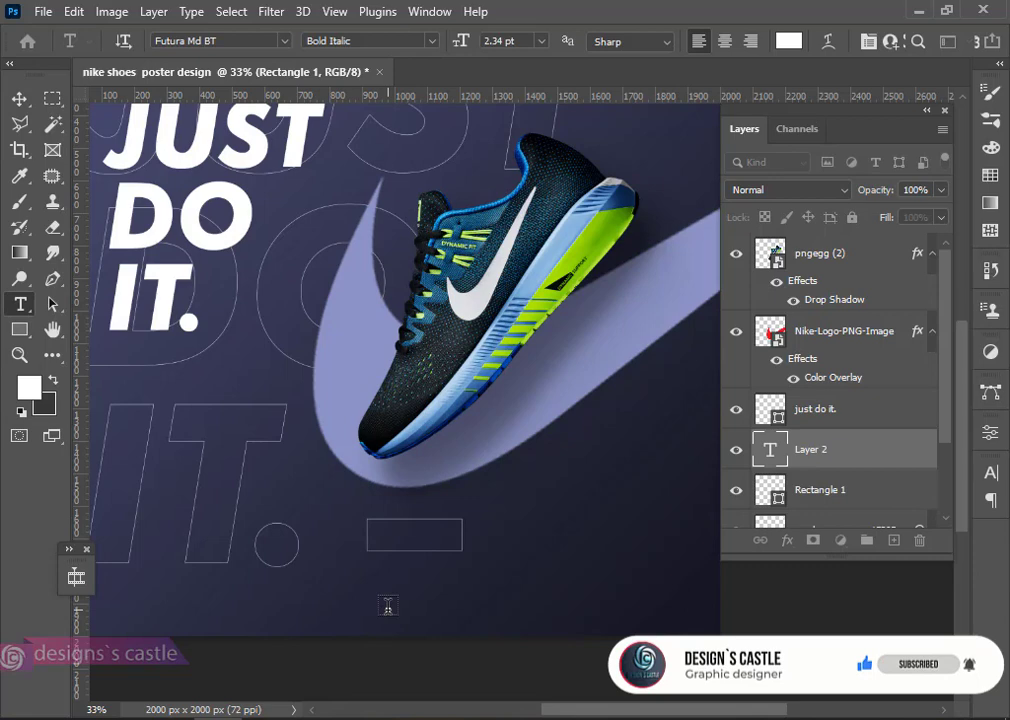
left_click(19, 99)
key("ctrl+t")
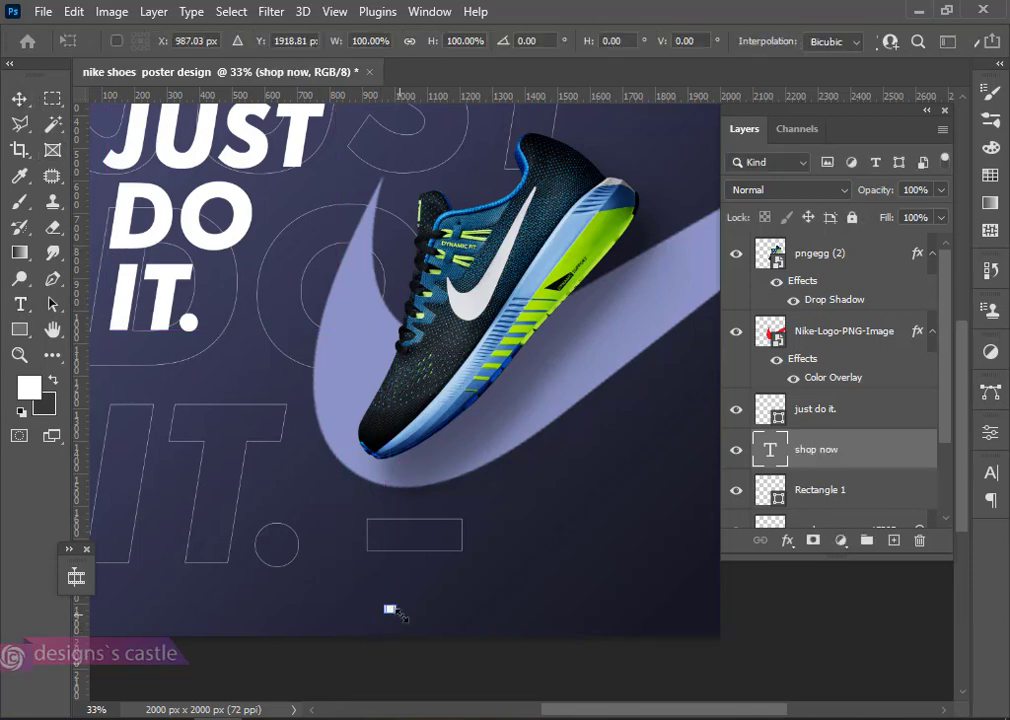
left_click_drag(405, 628, 413, 537)
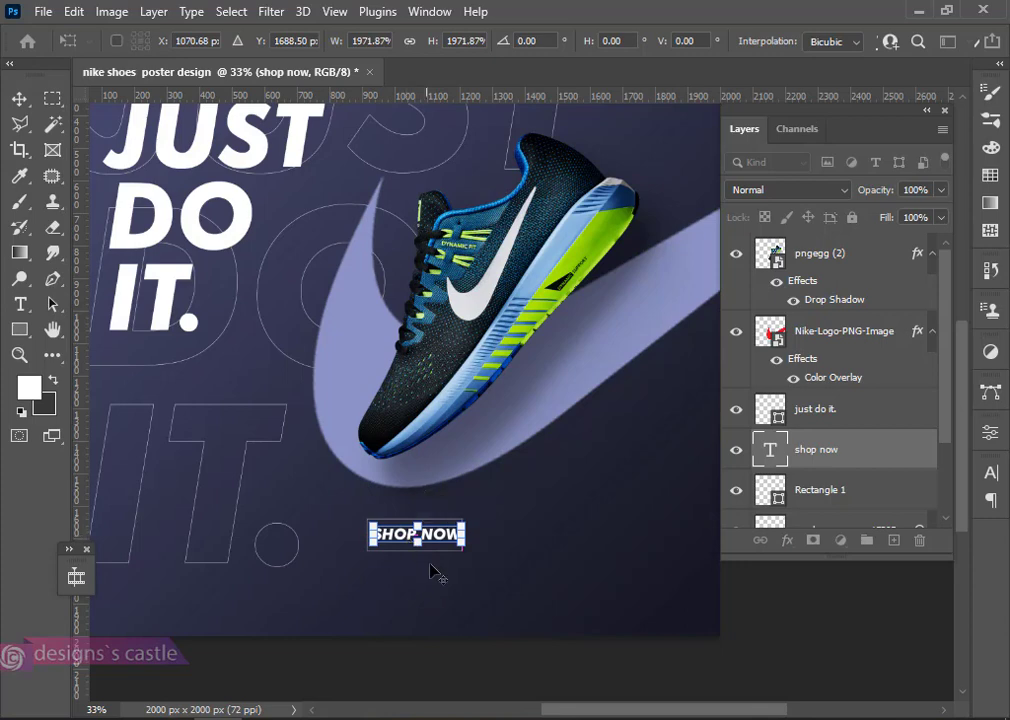
Scale the SHOP NOW text to about 2053% and shift it to fit the outlined rectangle's width
scroll(435, 570, "up", 5)
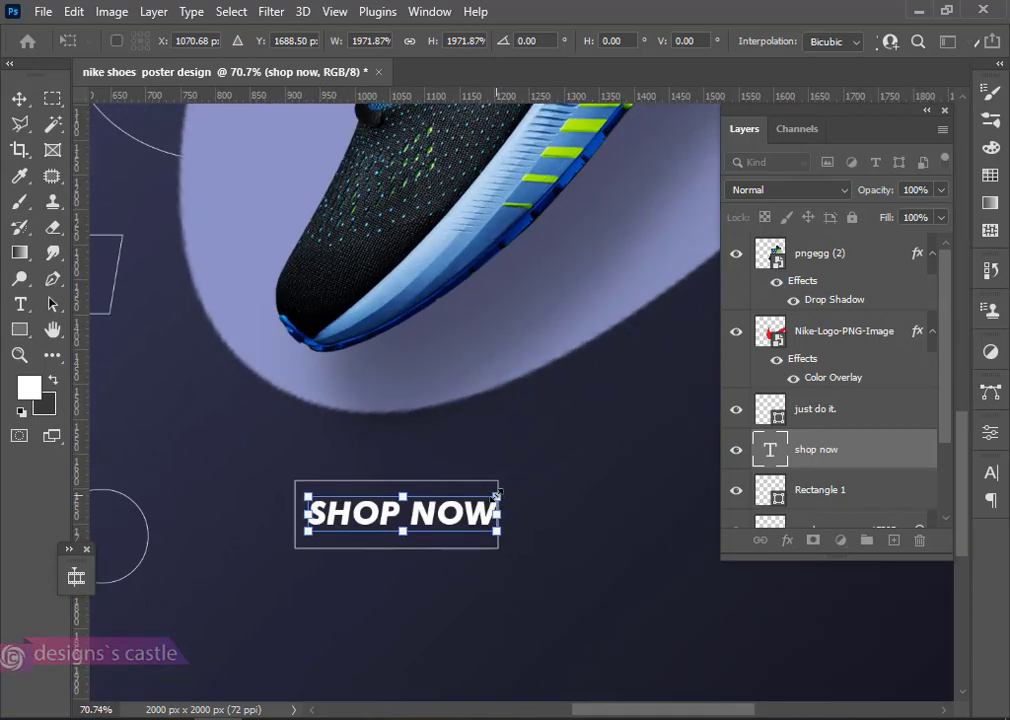
left_click_drag(496, 494, 490, 496)
left_click_drag(435, 517, 428, 518)
left_click_drag(486, 532, 491, 538)
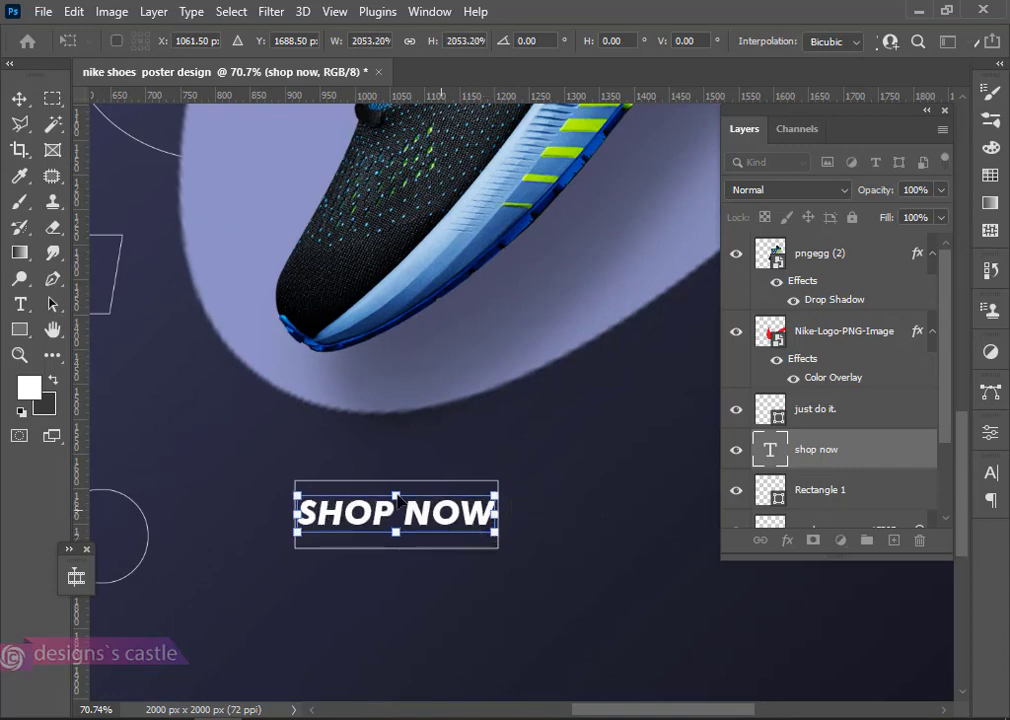
left_click(14, 100)
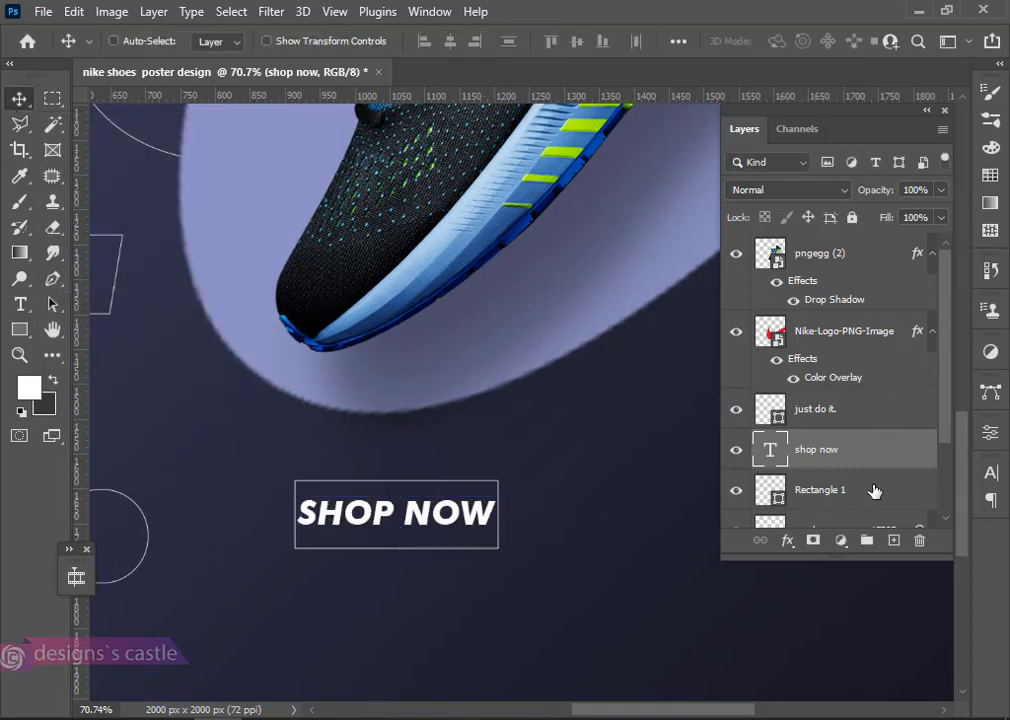
Align the SHOP NOW text and the outlined rectangle on their horizontal and vertical centers
left_click(874, 490, "shift")
left_click(450, 41)
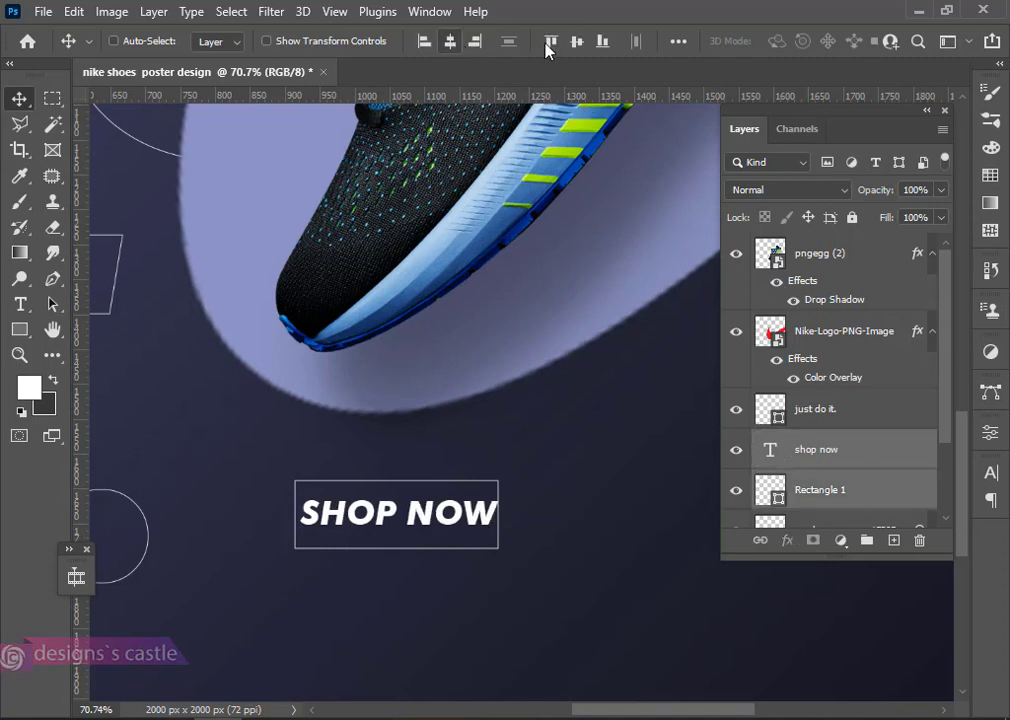
left_click(574, 43)
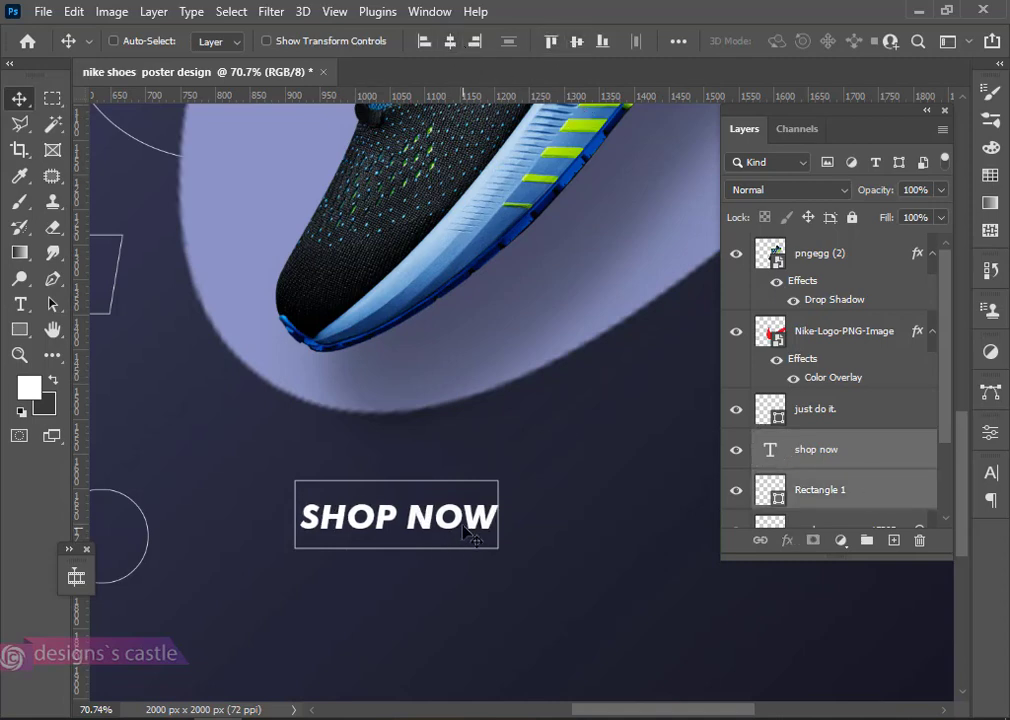
Set the SHOP NOW text's font size to 47 pt
left_click(882, 423)
left_click(882, 452)
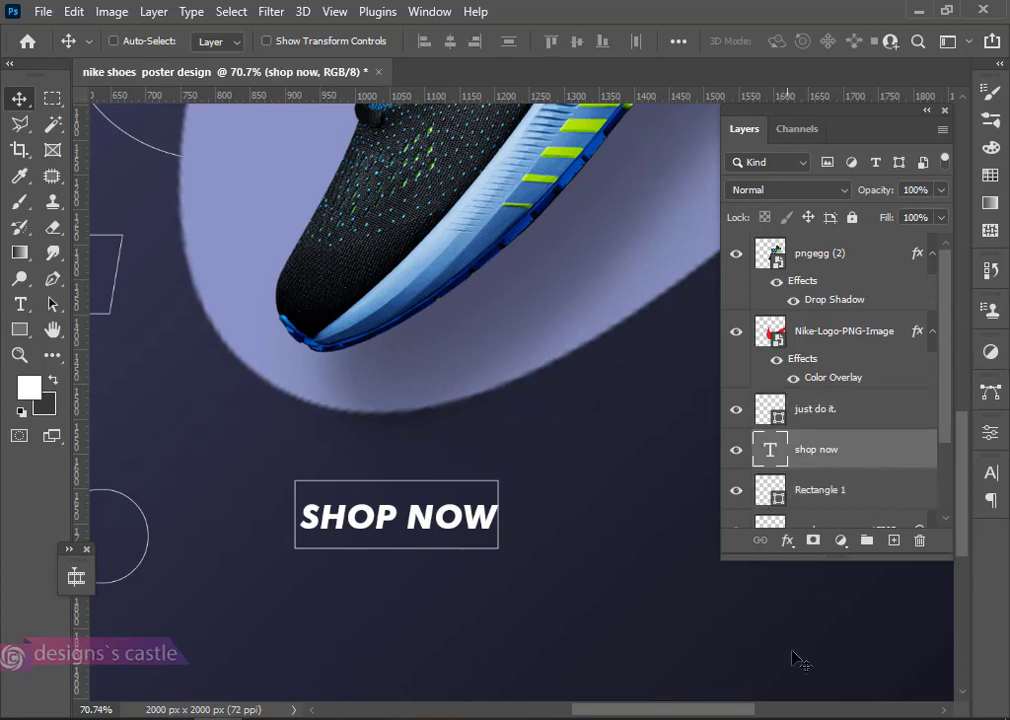
left_click(990, 473)
left_click(768, 530)
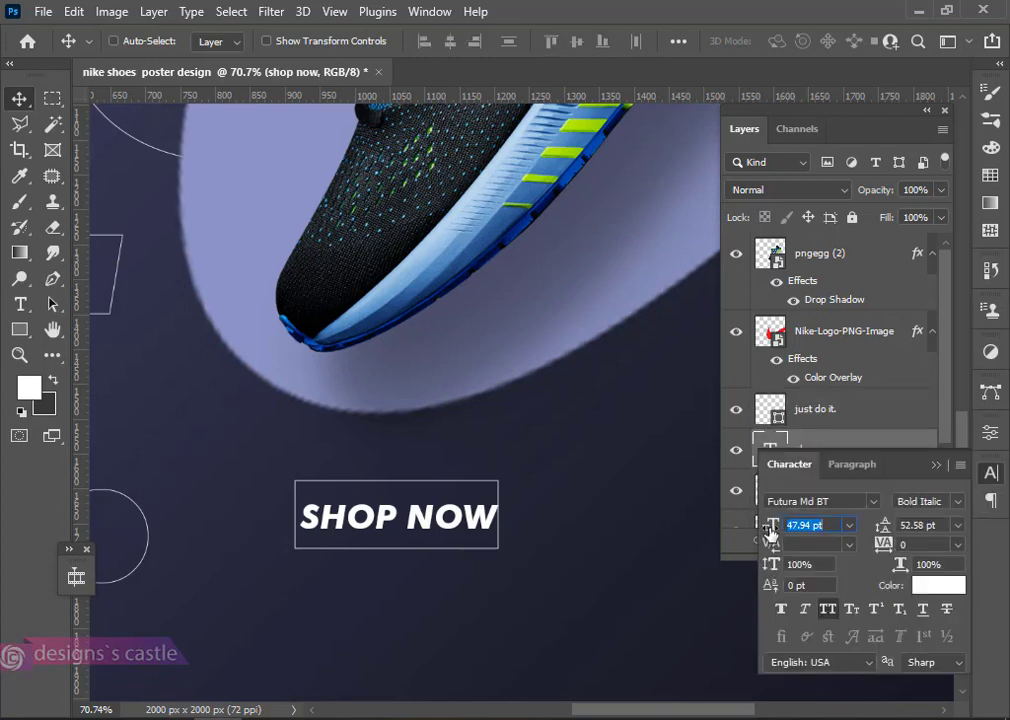
type("45")
key("Return")
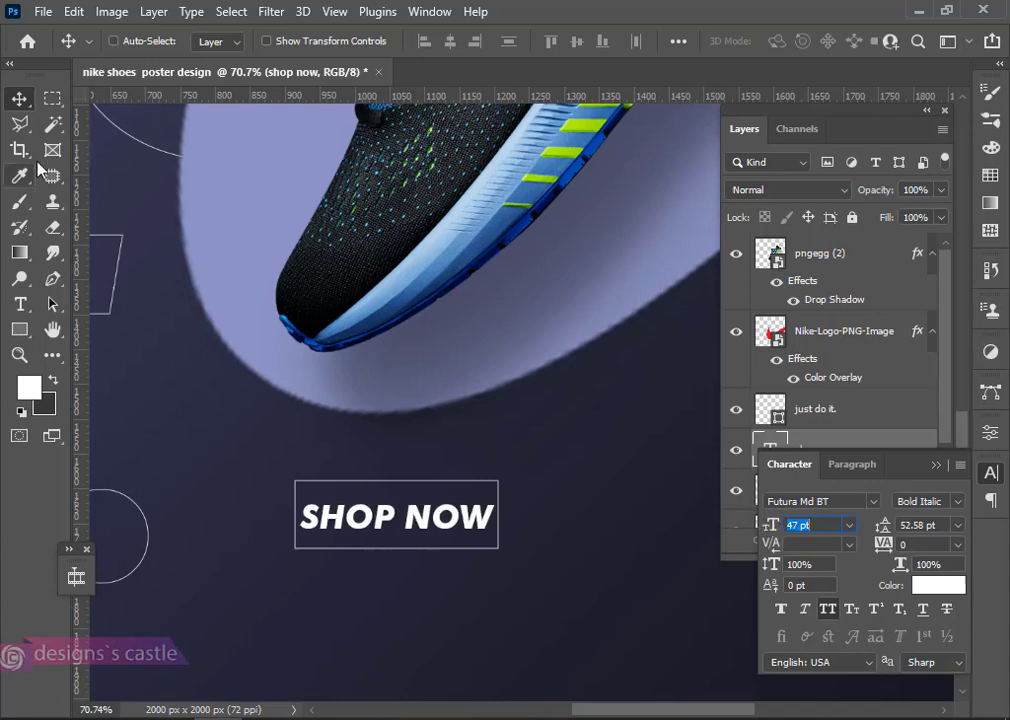
left_click(19, 99)
Examine the overall poster composition and the SHOP NOW box's placement on the canvas
scroll(447, 628, "down", 2)
scroll(445, 626, "down", 1)
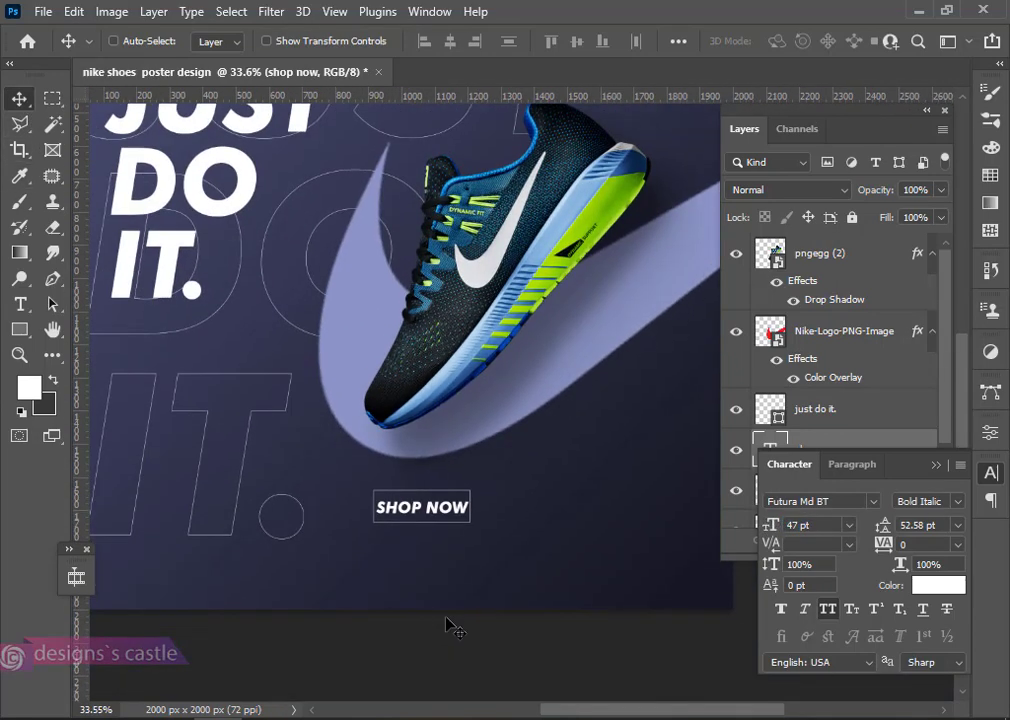
scroll(445, 625, "down", 1)
key("ctrl")
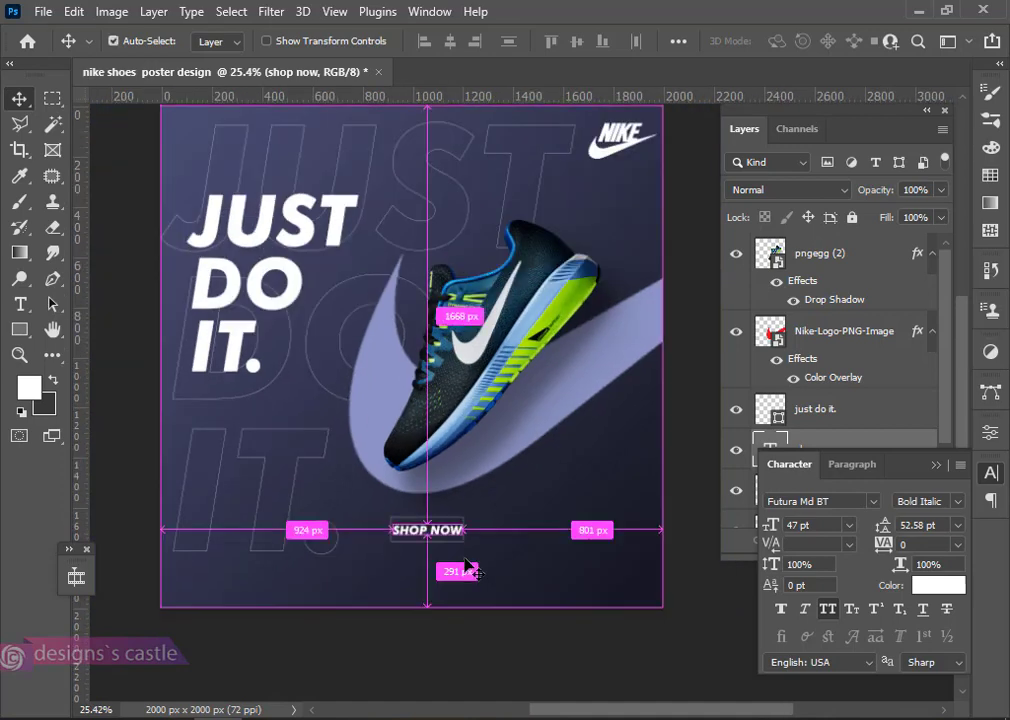
scroll(455, 555, "up", 1)
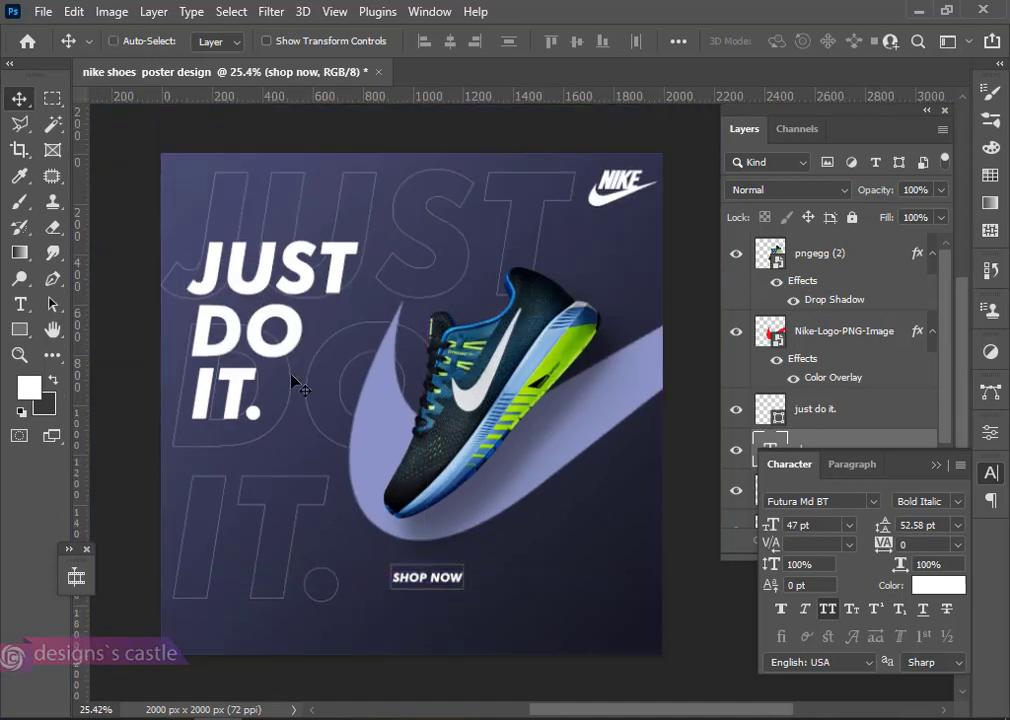
key("ctrl")
scroll(535, 521, "right", 1)
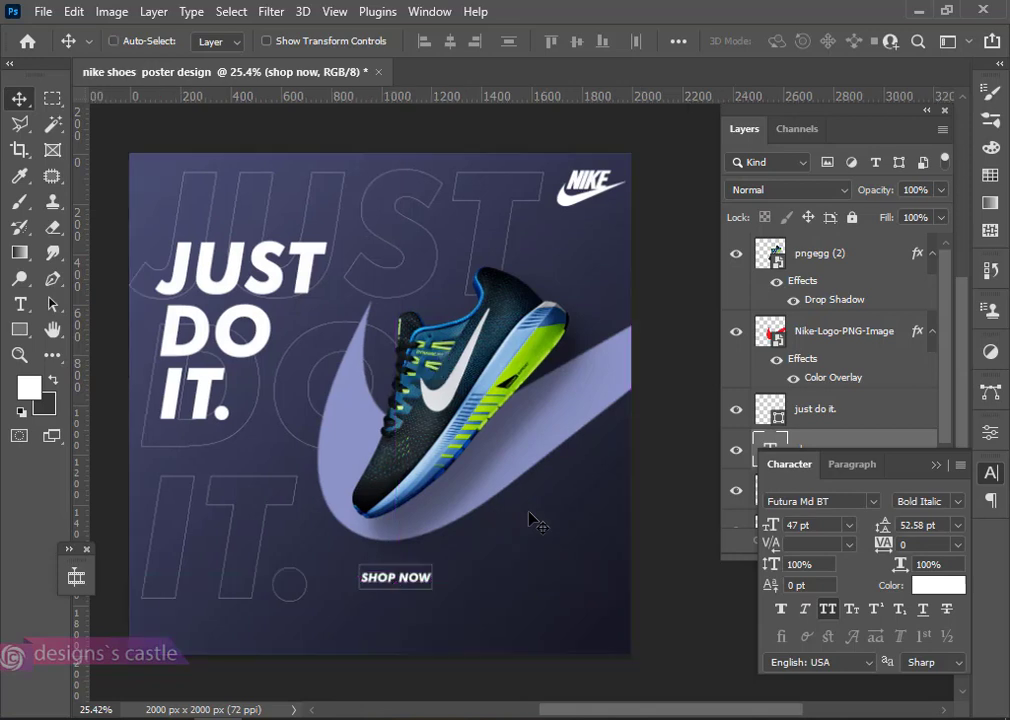
scroll(392, 612, "down", 1)
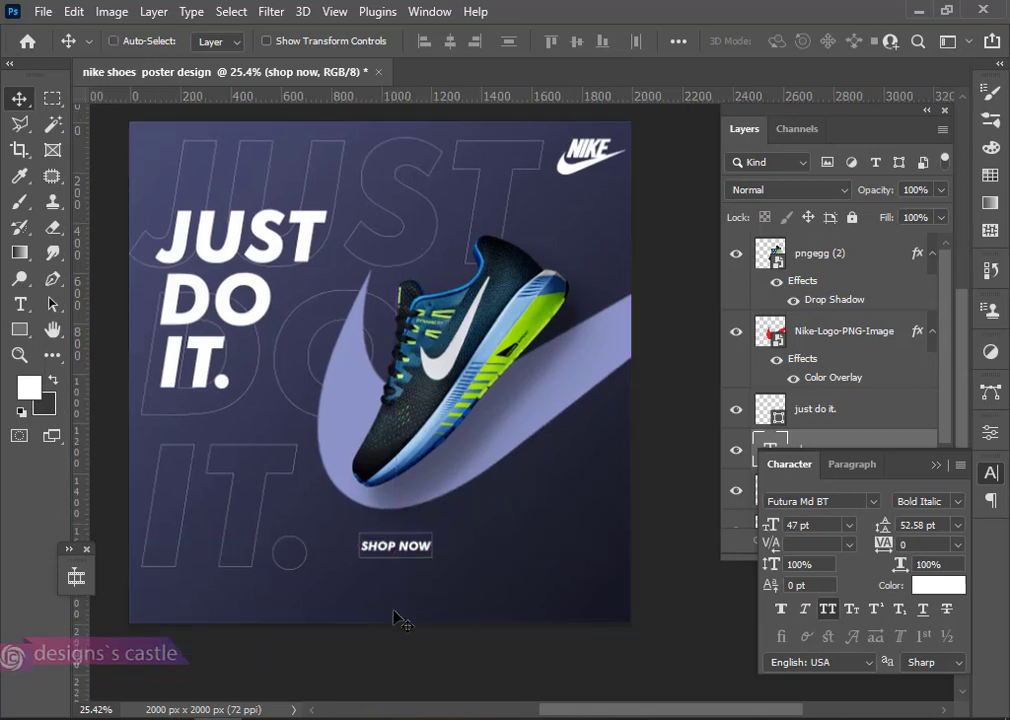
key("t")
scroll(515, 560, "up", 2)
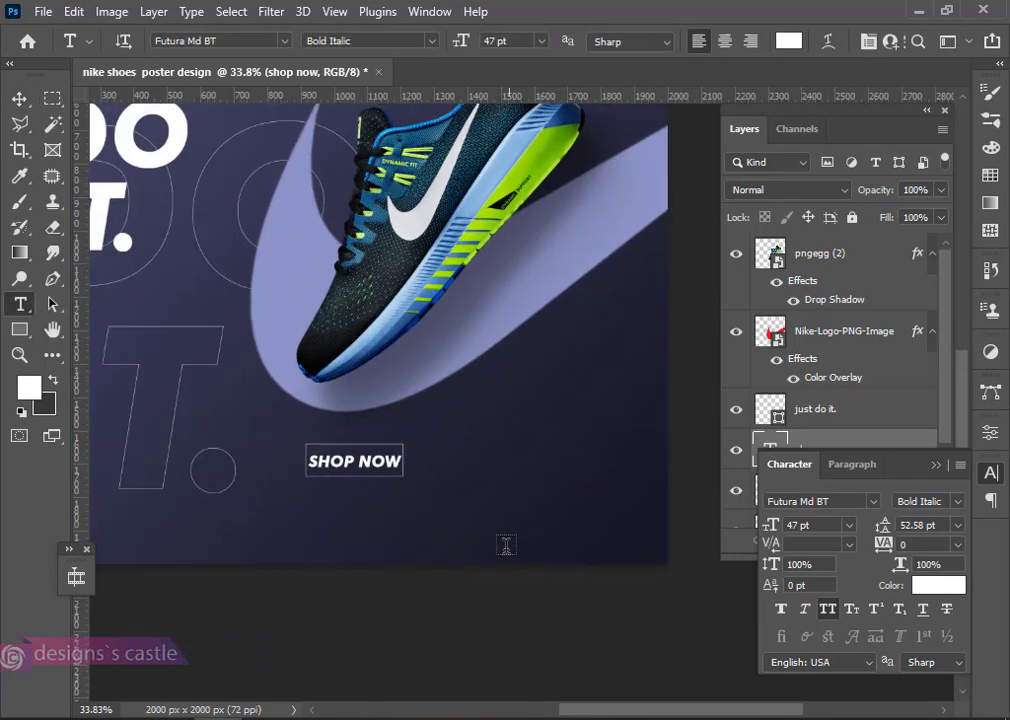
left_click(488, 542)
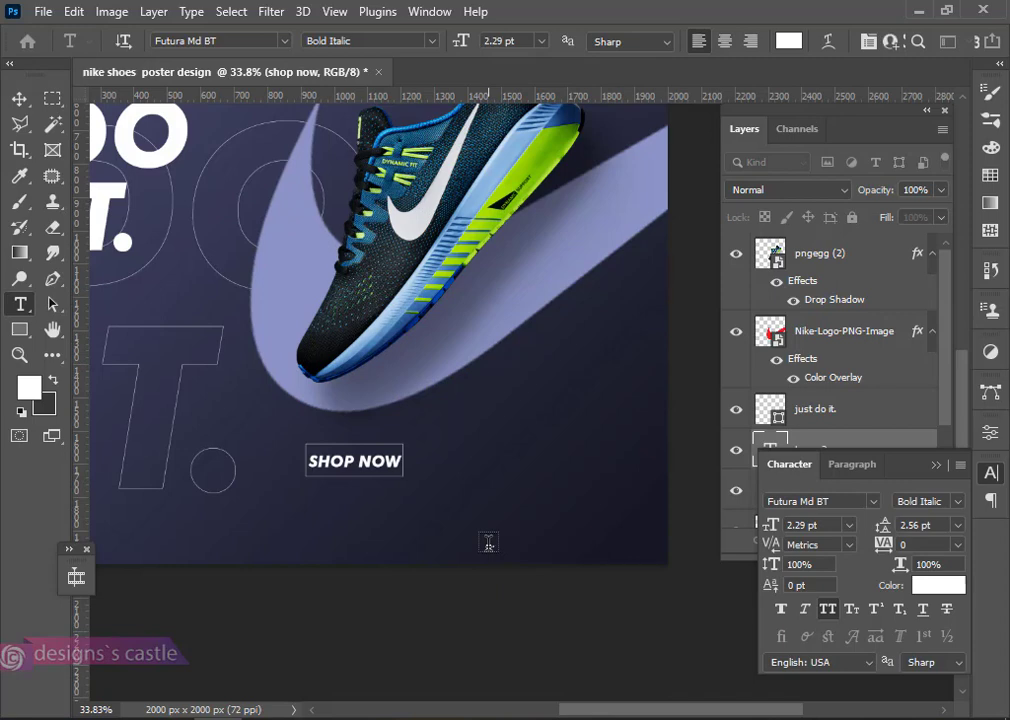
left_click(19, 99)
key("ctrl+t")
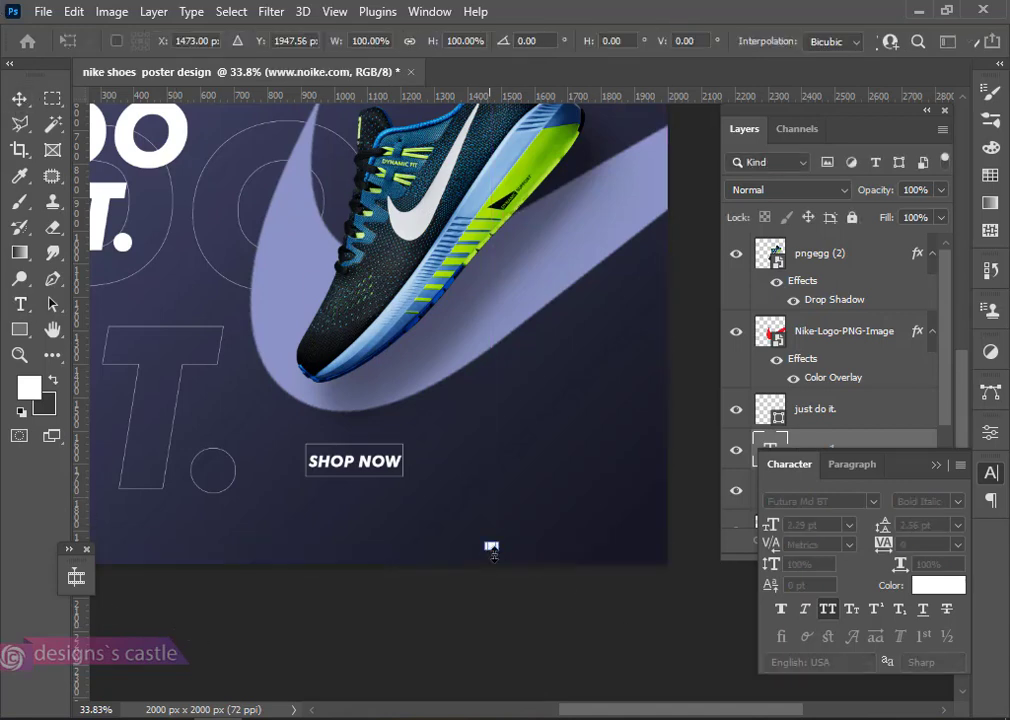
left_click_drag(505, 557, 580, 565)
left_click(19, 303)
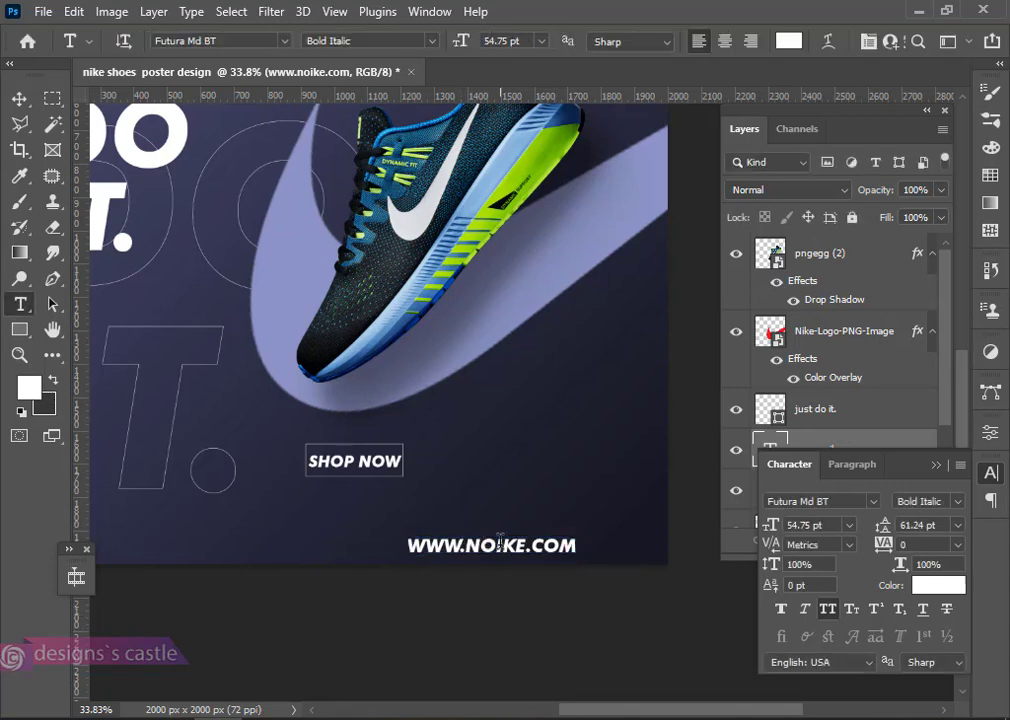
double_click(500, 545)
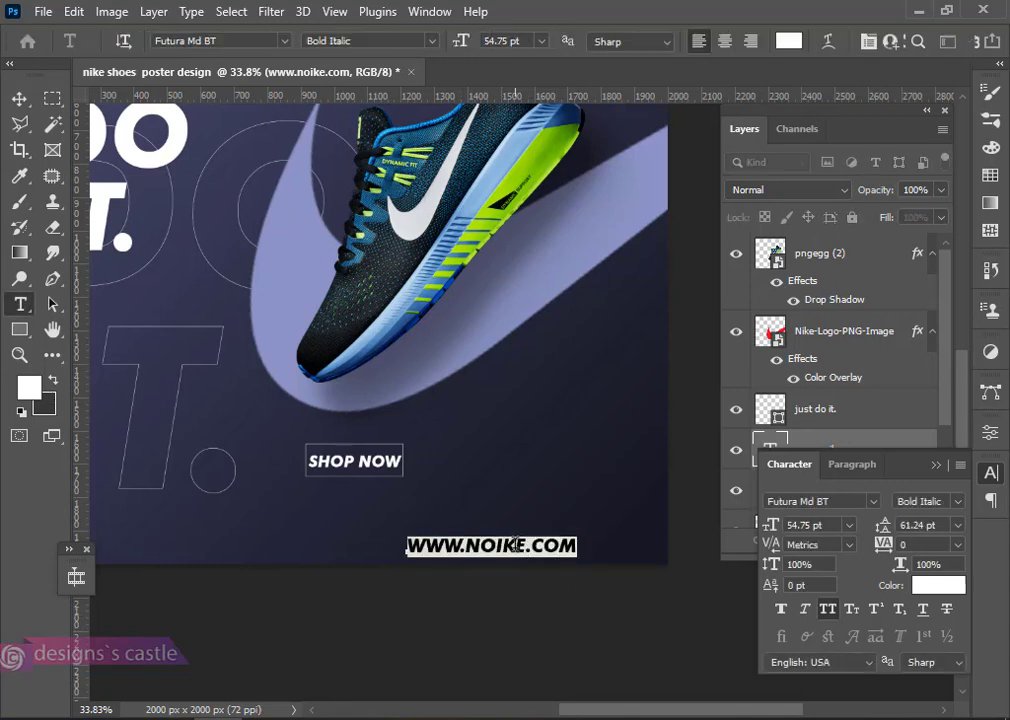
left_click(506, 543)
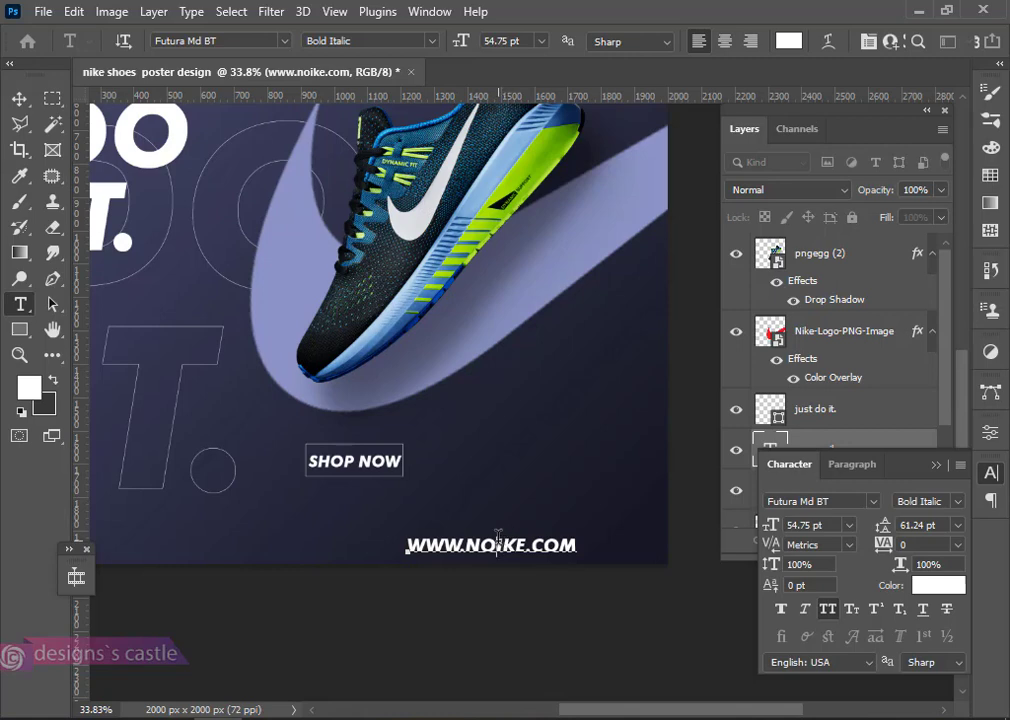
key("BackSpace")
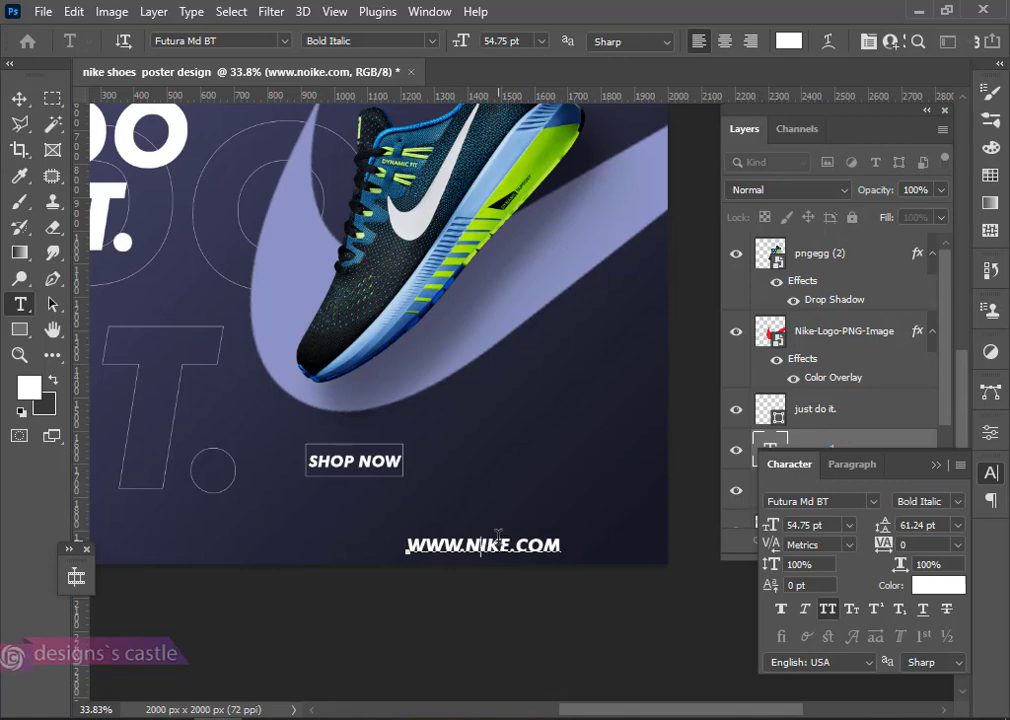
Move the web address into the poster's lower-right corner and scale it down to about 44.4 pt
left_click(18, 100)
left_click_drag(508, 545, 582, 549)
key("ctrl+t")
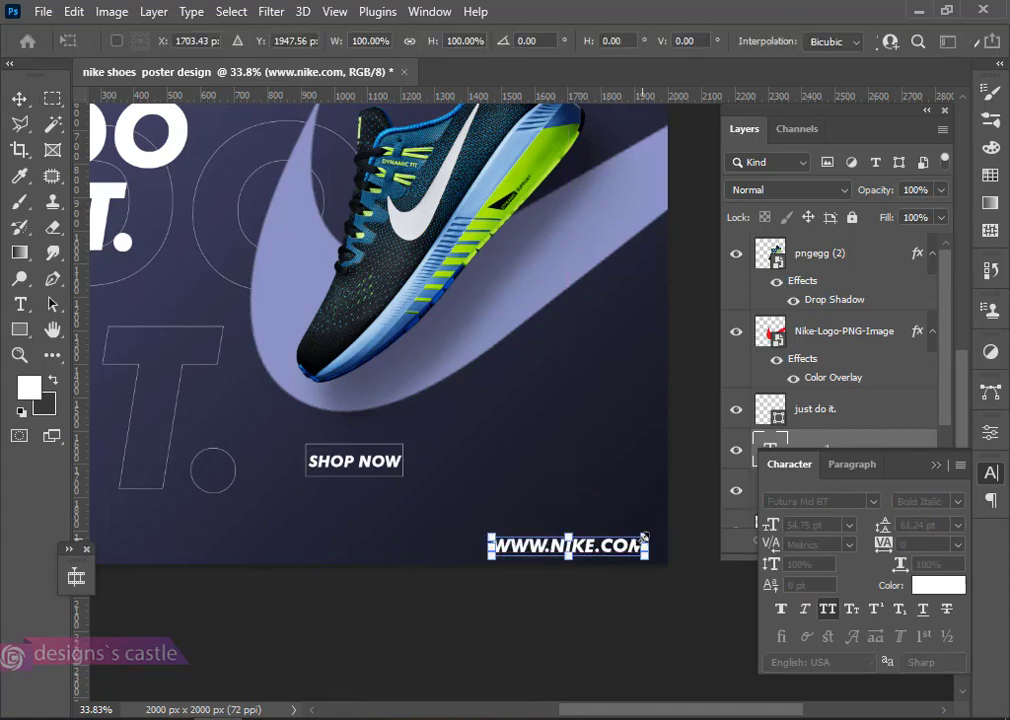
left_click_drag(644, 537, 637, 537)
left_click_drag(635, 538, 629, 541)
key("Return")
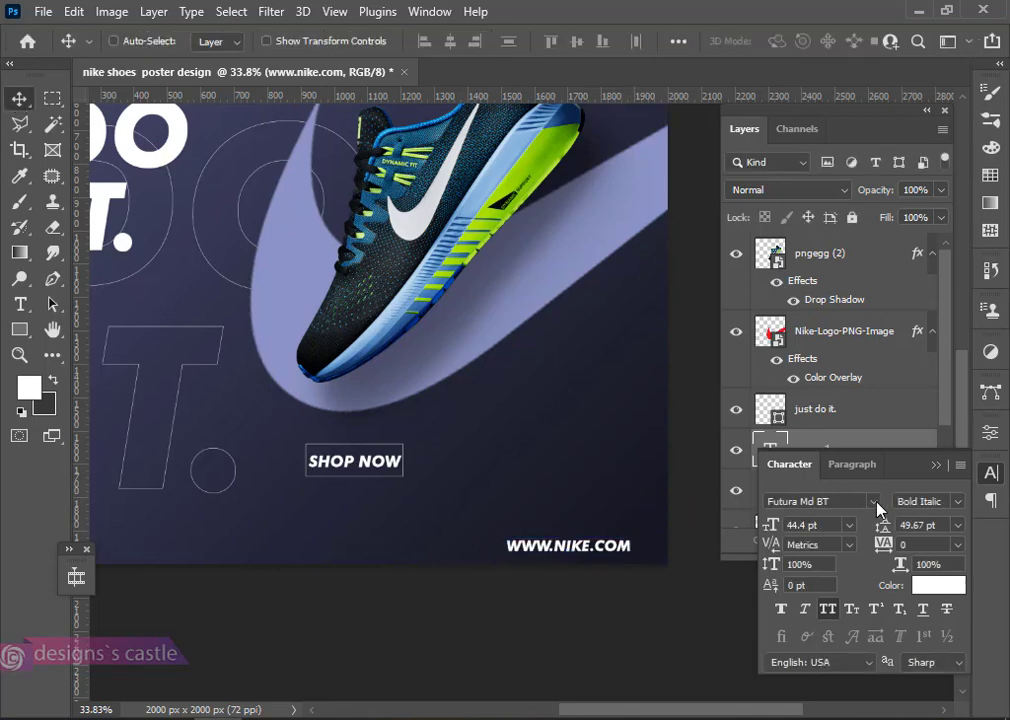
Change the web address font to Futura Bk BT Book Italic and nudge the text slightly toward the poster's right edge
left_click(874, 502)
type("fut")
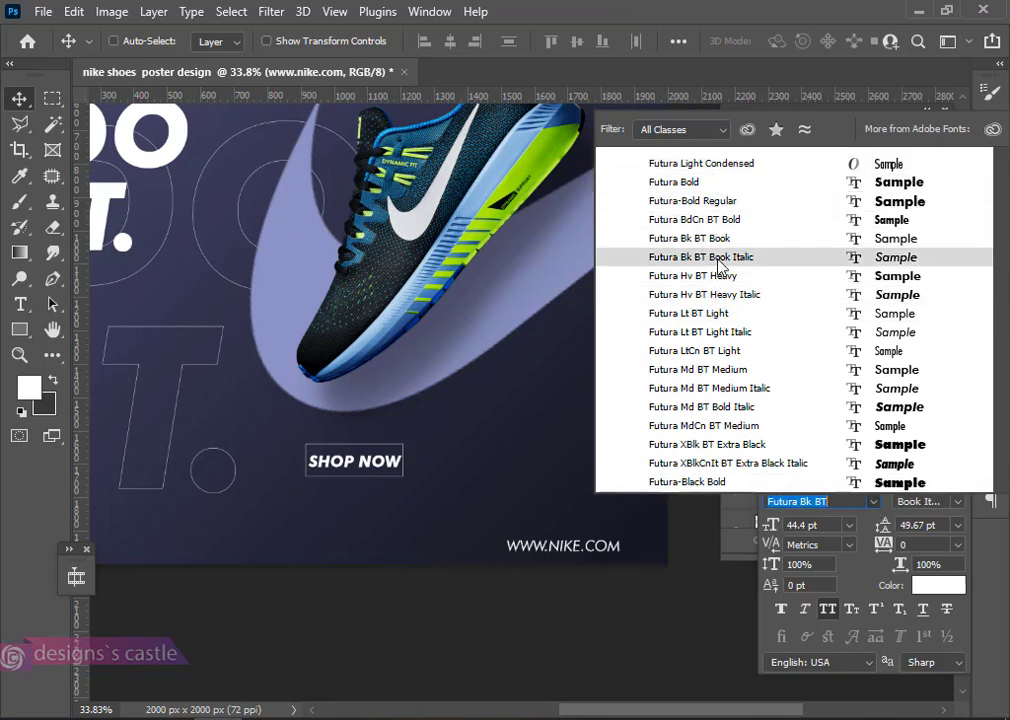
left_click(718, 262)
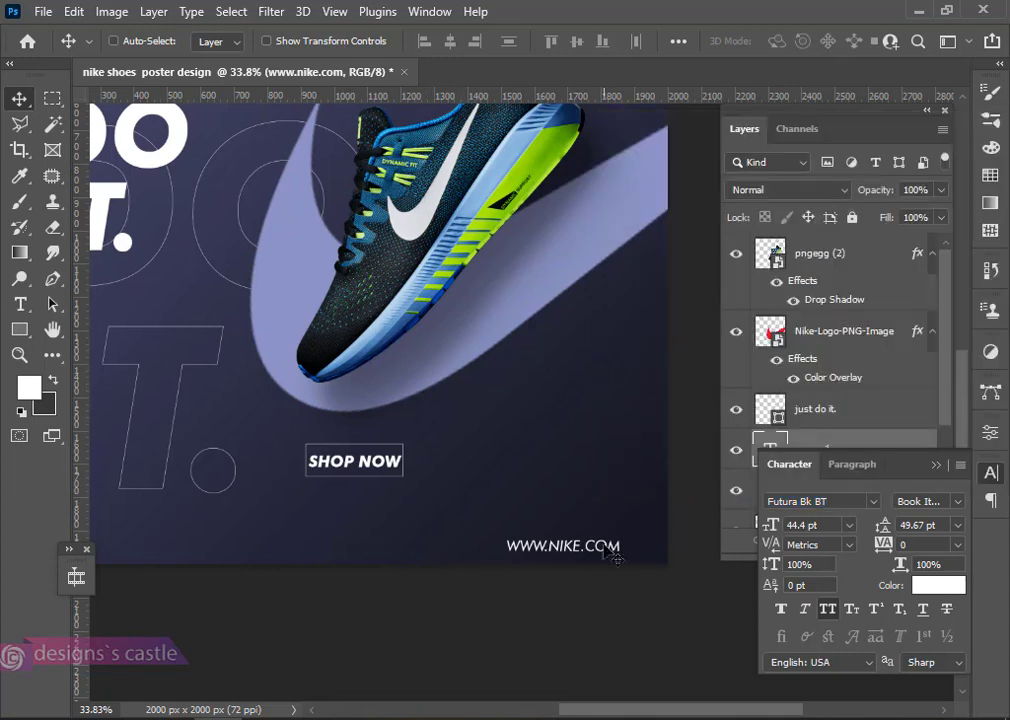
left_click_drag(611, 554, 617, 549)
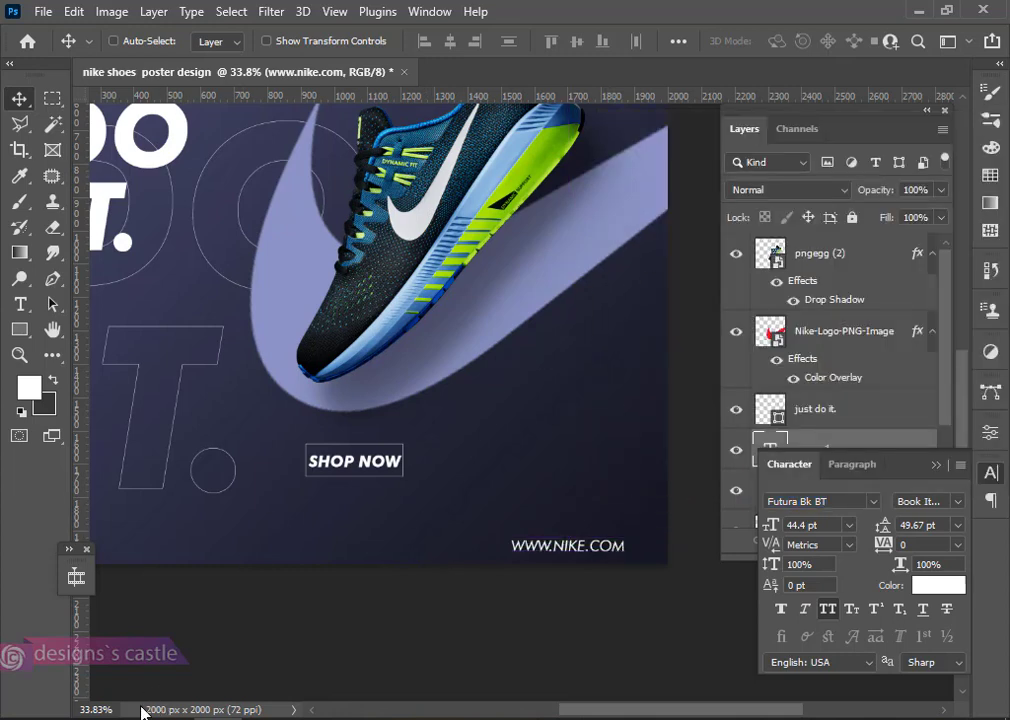
Place the world-icon-png-3019 image from the nike resources folder, scaled to about 17.5%, just left of the web address
left_click(252, 625)
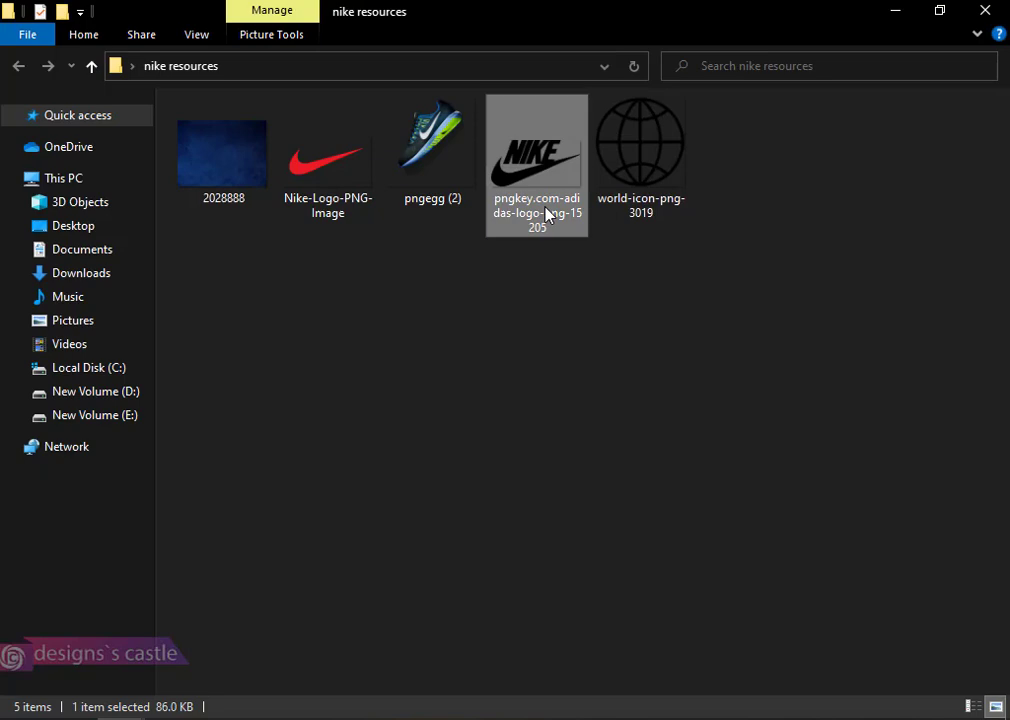
left_click(640, 169)
left_click_drag(635, 160, 467, 560)
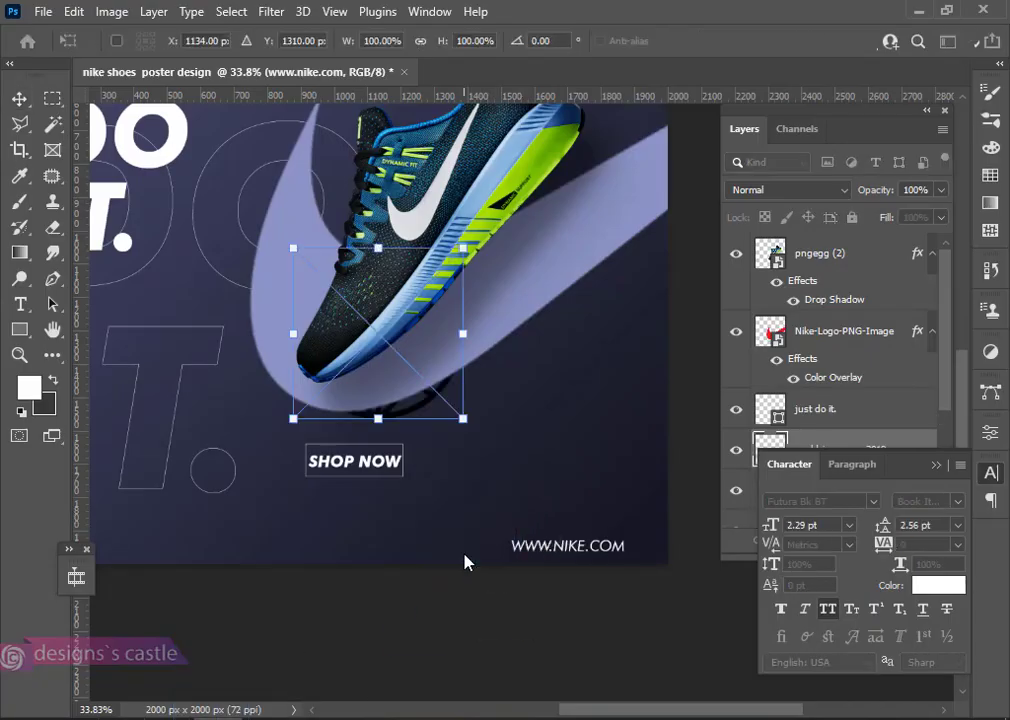
left_click_drag(444, 240, 495, 520)
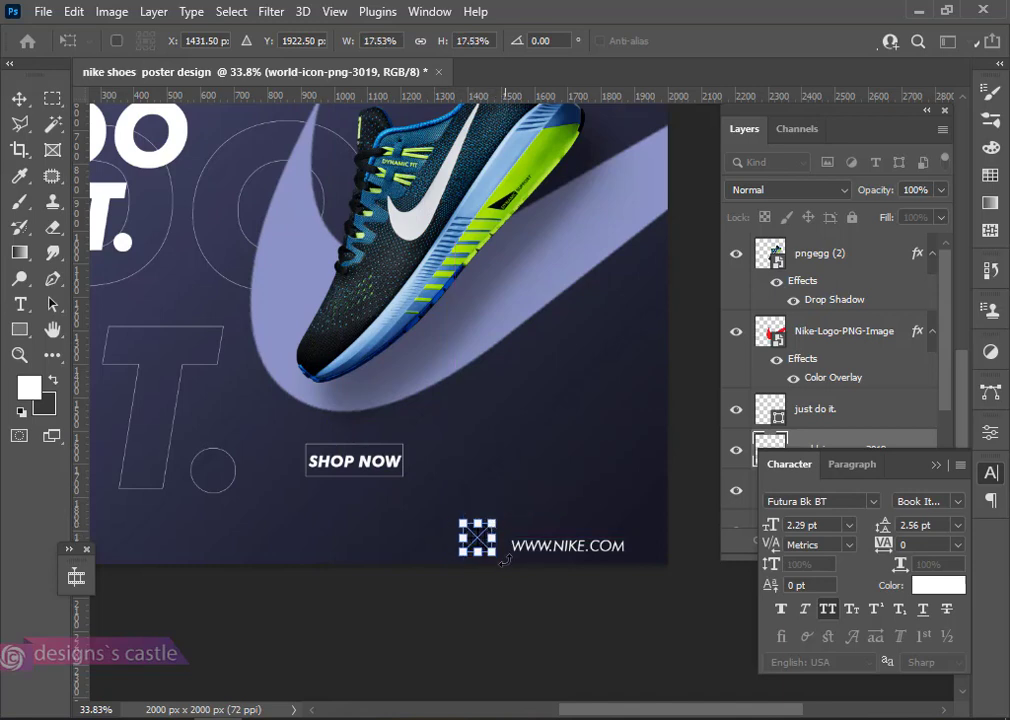
left_click(20, 103)
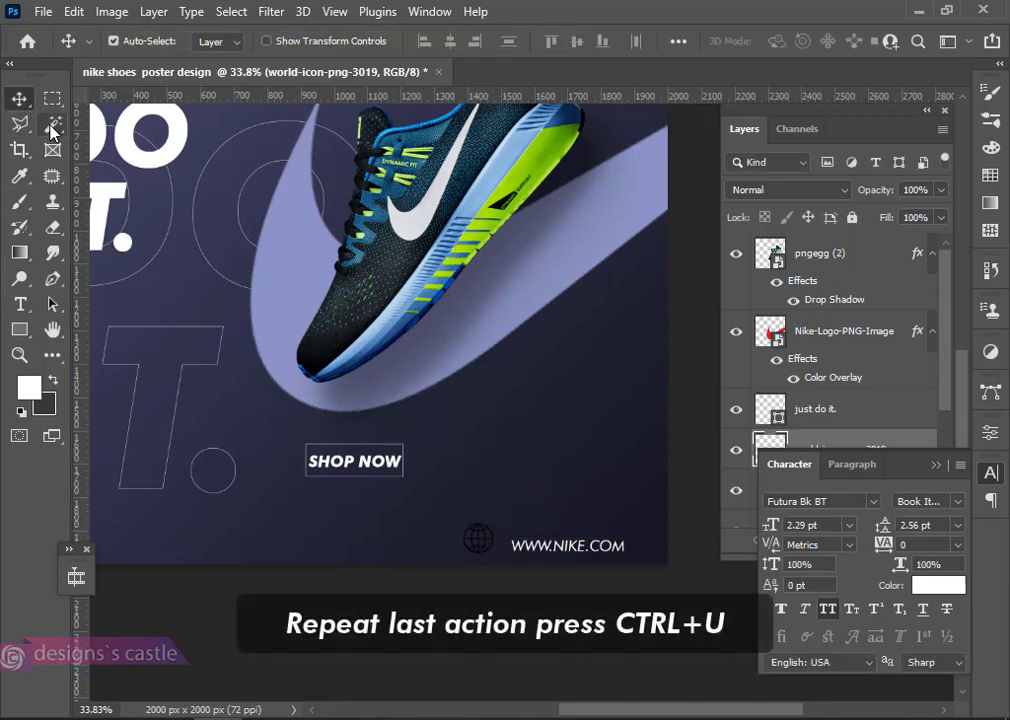
Turn the globe icon white with a Hue/Saturation adjustment at Lightness +100
key("ctrl+u")
left_click_drag(618, 568, 811, 566)
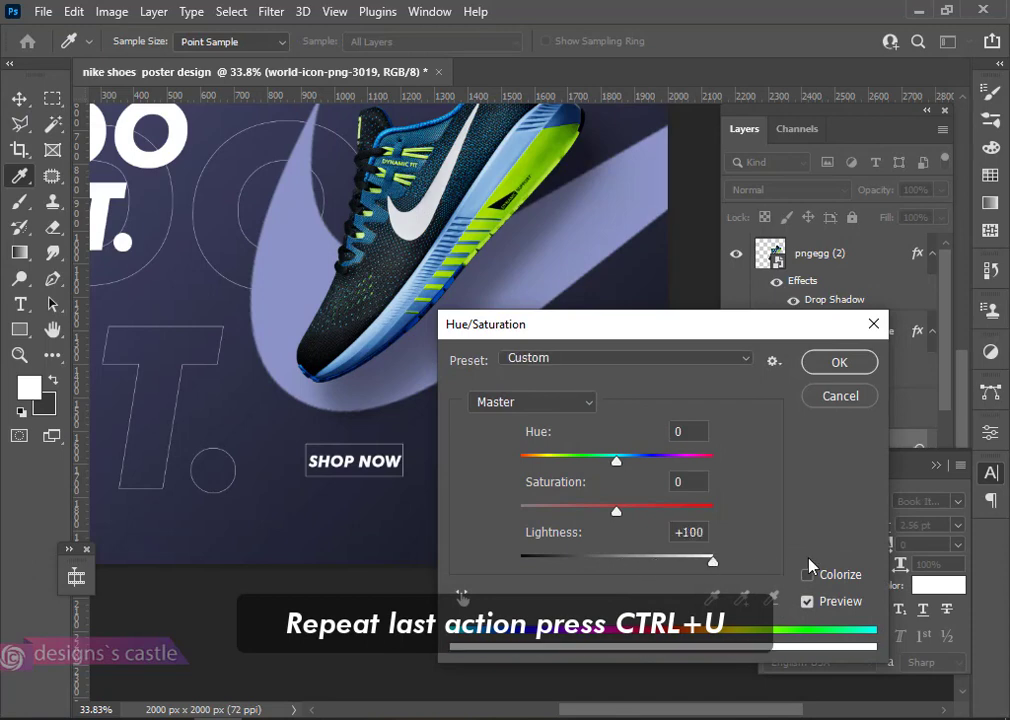
left_click(840, 362)
Scale the globe icon down to about 11.13% and move it close beside the web address
scroll(556, 553, "up", 3)
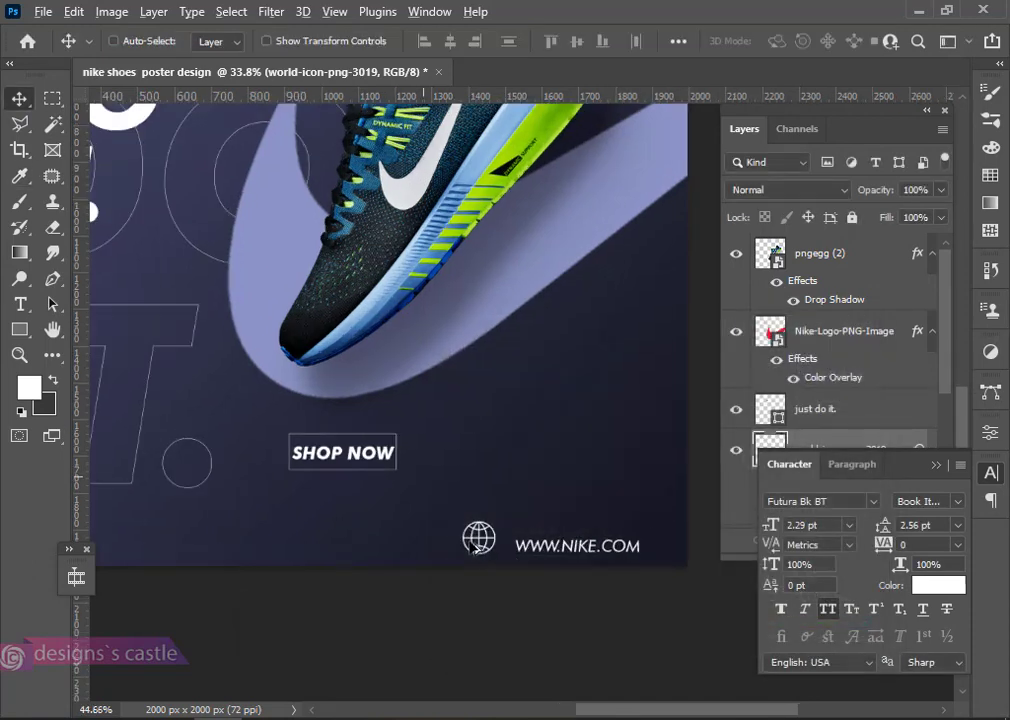
key("ctrl+t")
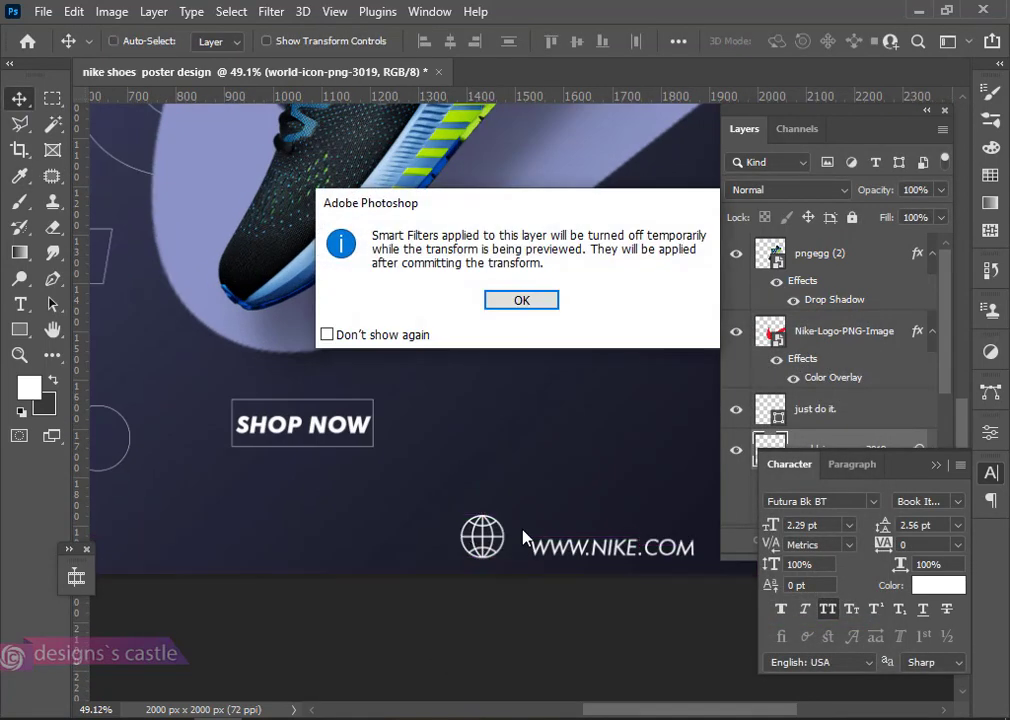
left_click(521, 301)
left_click_drag(508, 512, 497, 548)
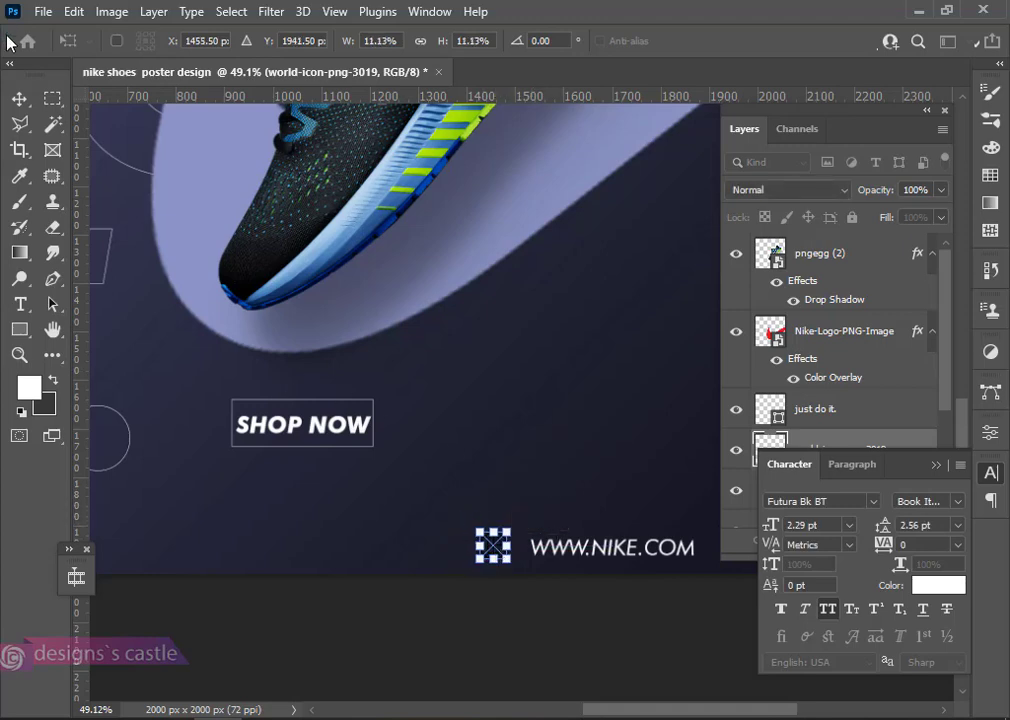
left_click(19, 99)
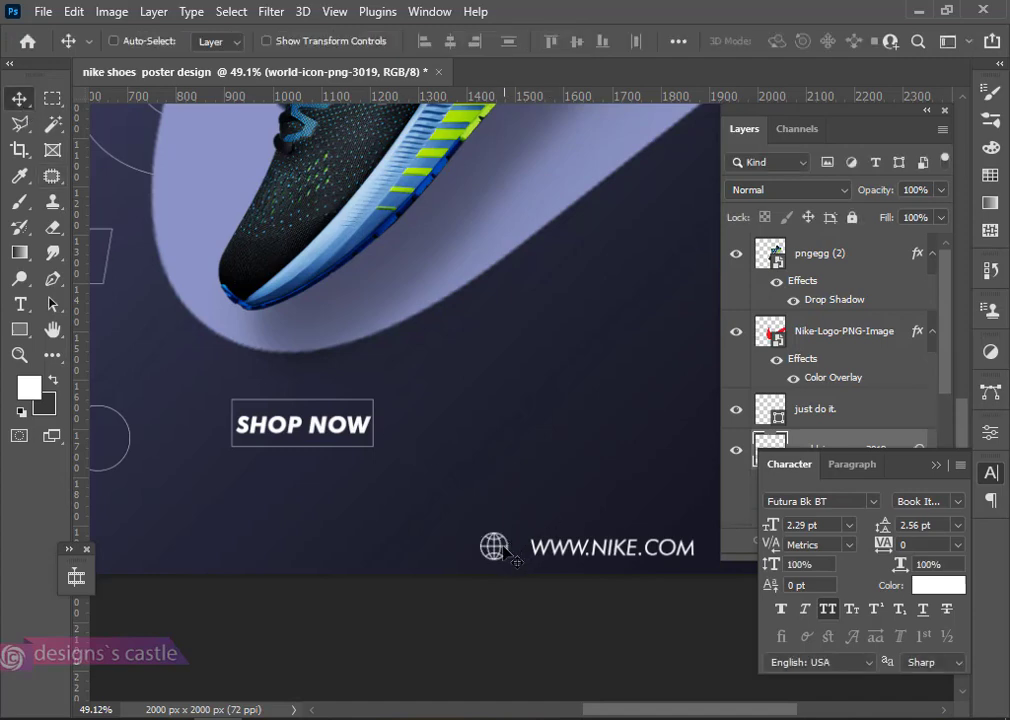
left_click_drag(515, 560, 529, 560)
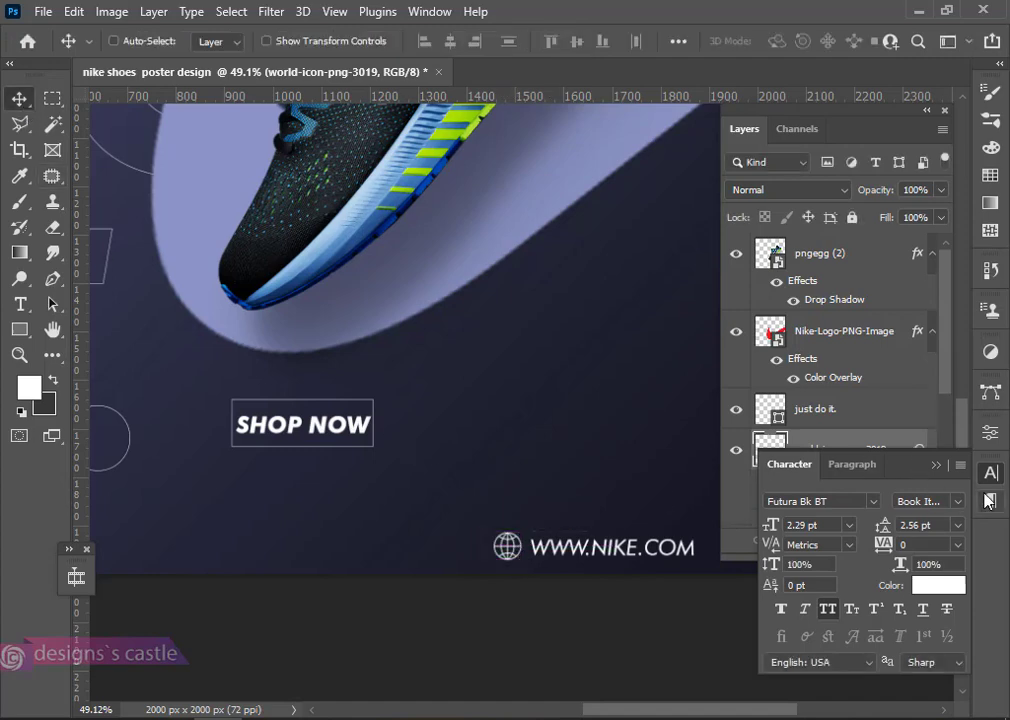
left_click(937, 467)
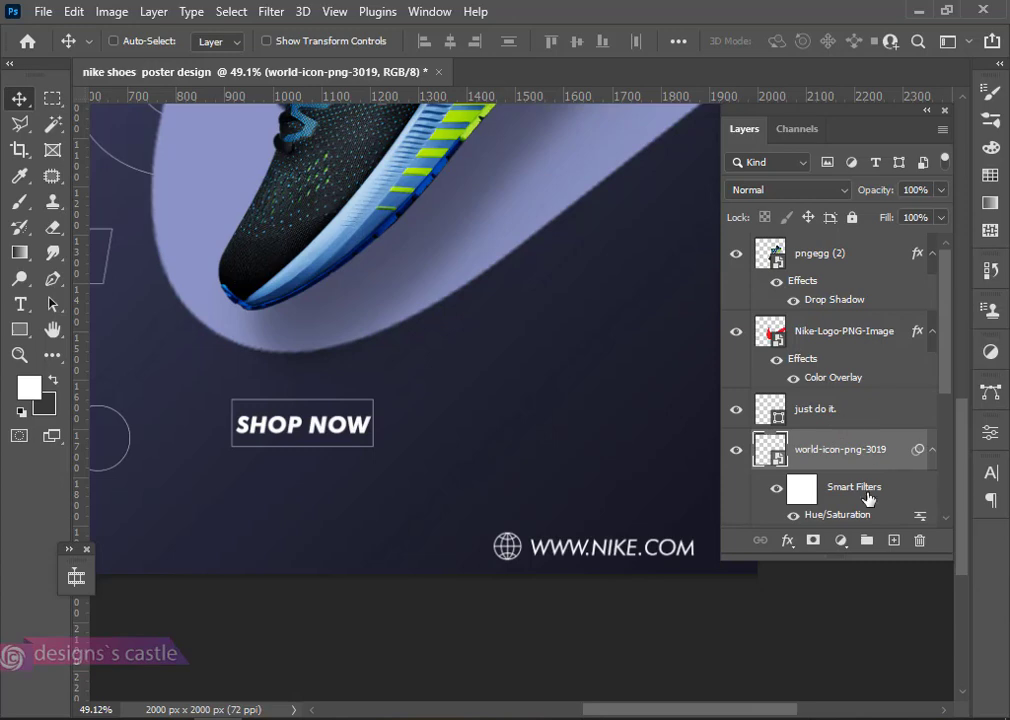
scroll(870, 455, "down", 2)
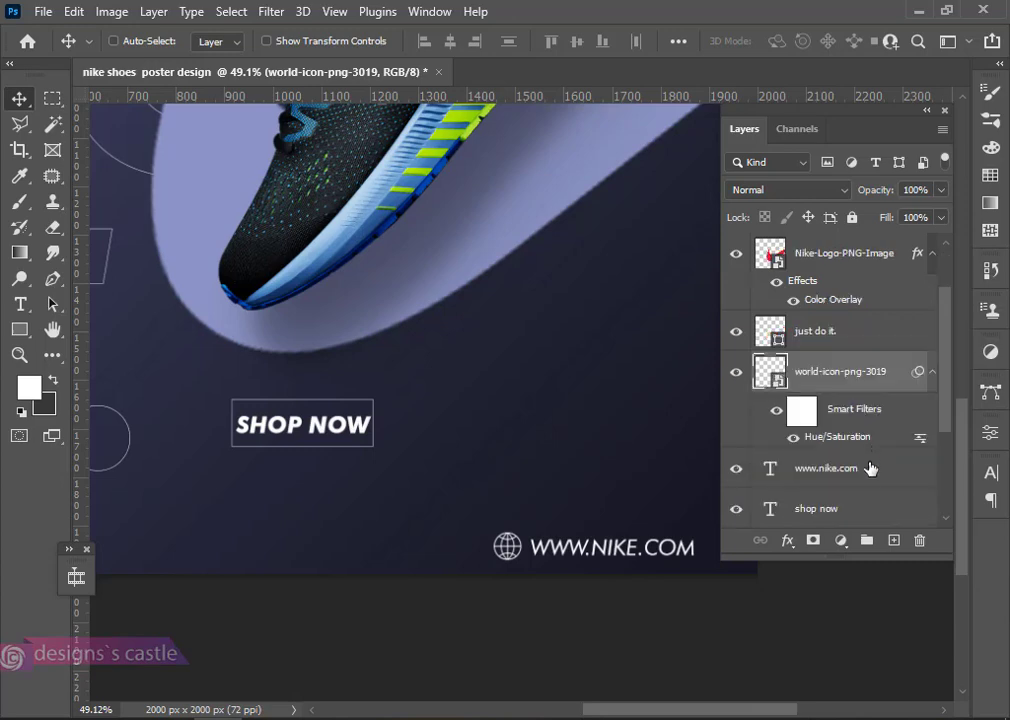
left_click(862, 470, "shift")
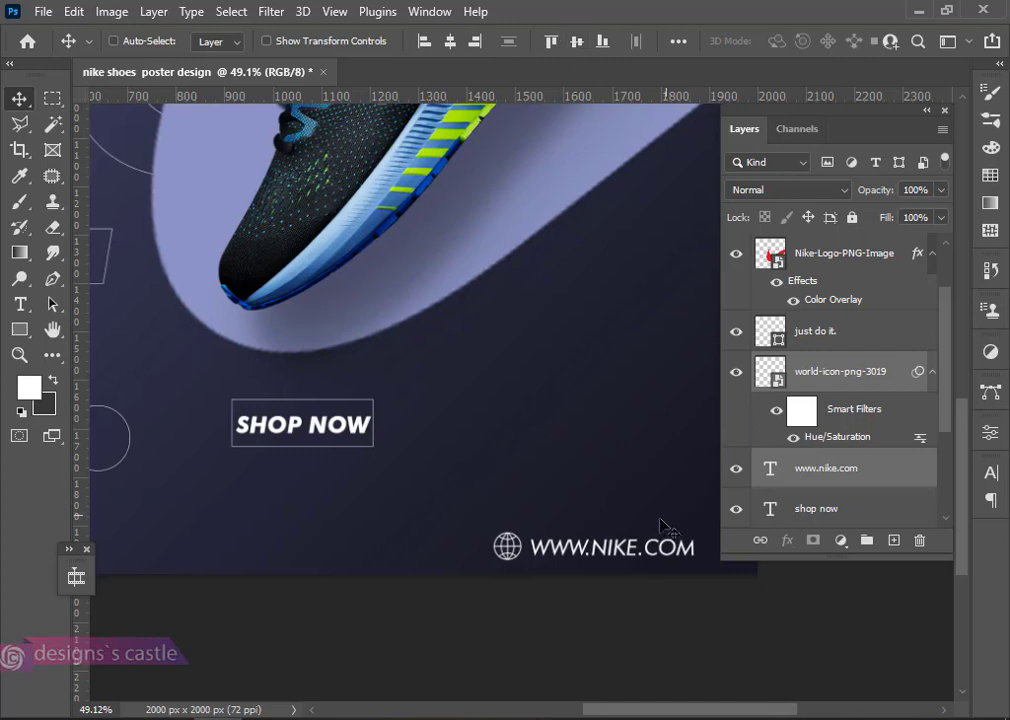
left_click_drag(629, 553, 622, 552)
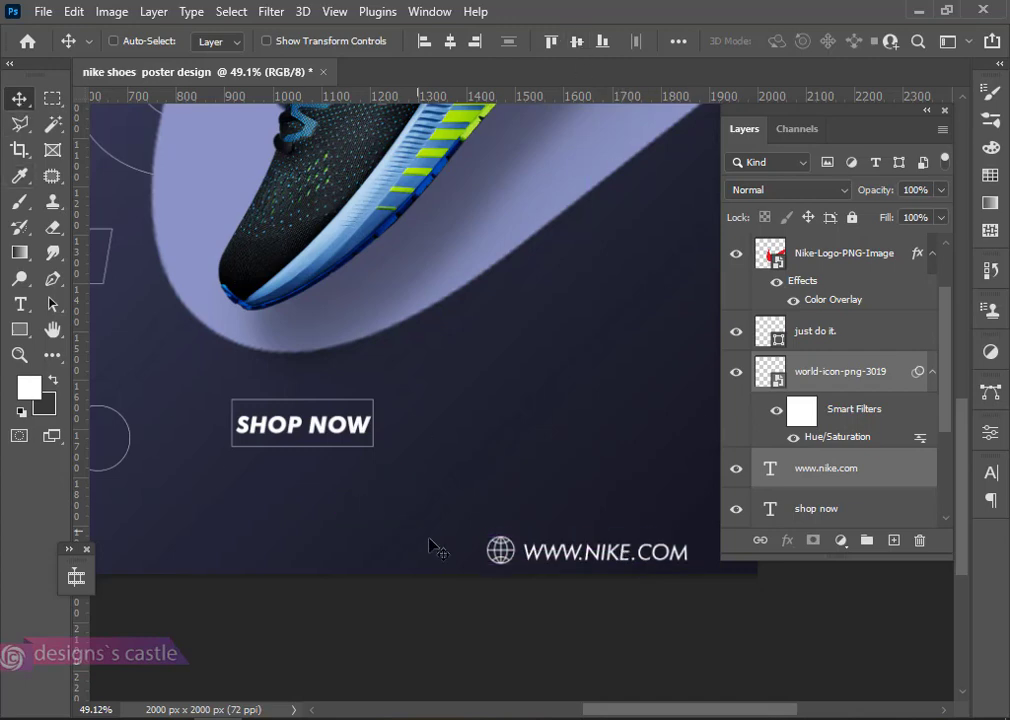
Add the text "10" in white Futura Md BT Bold Italic above the shoe's heel and enlarge it
scroll(445, 420, "down", 4)
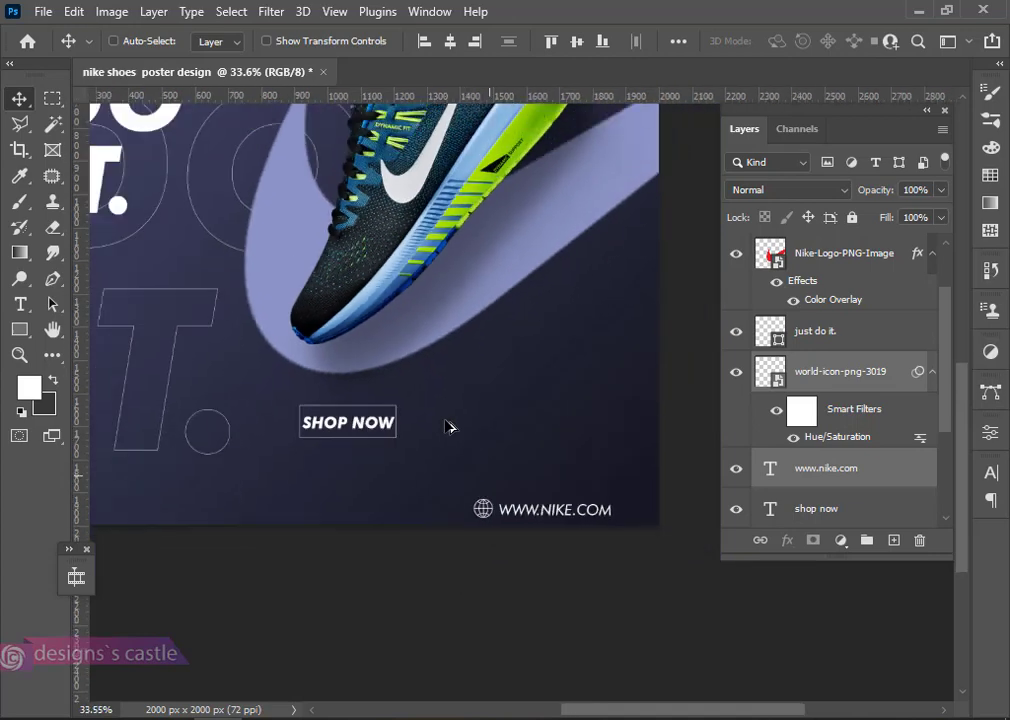
scroll(445, 420, "down", 2)
scroll(445, 421, "up", 3)
scroll(445, 421, "up", 2)
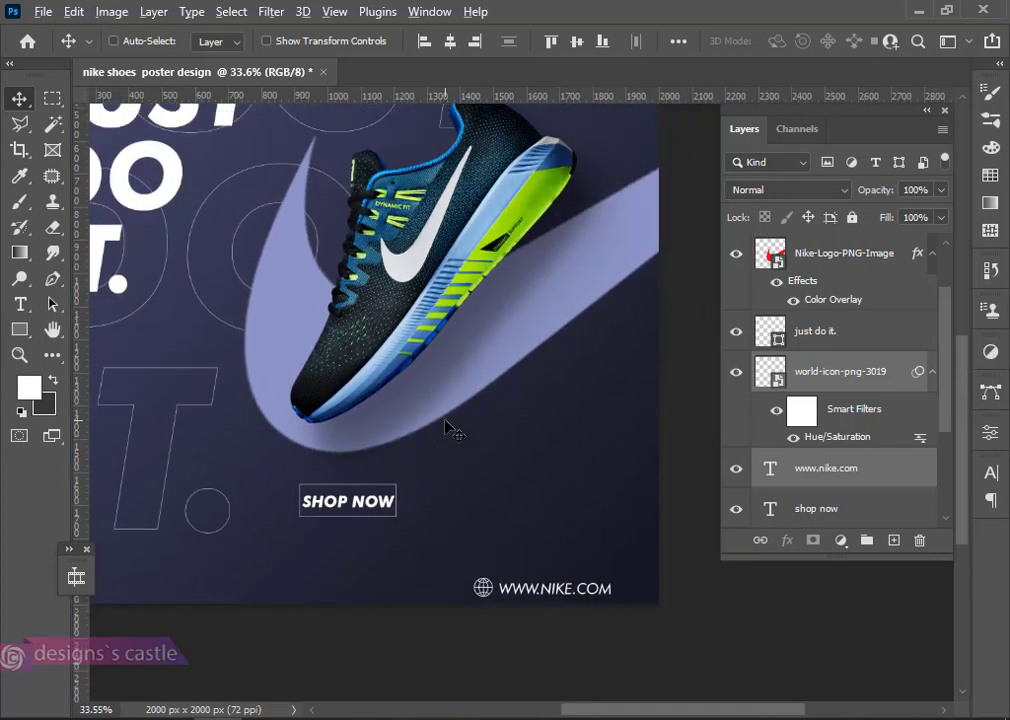
scroll(445, 421, "down", 4)
scroll(445, 421, "up", 3)
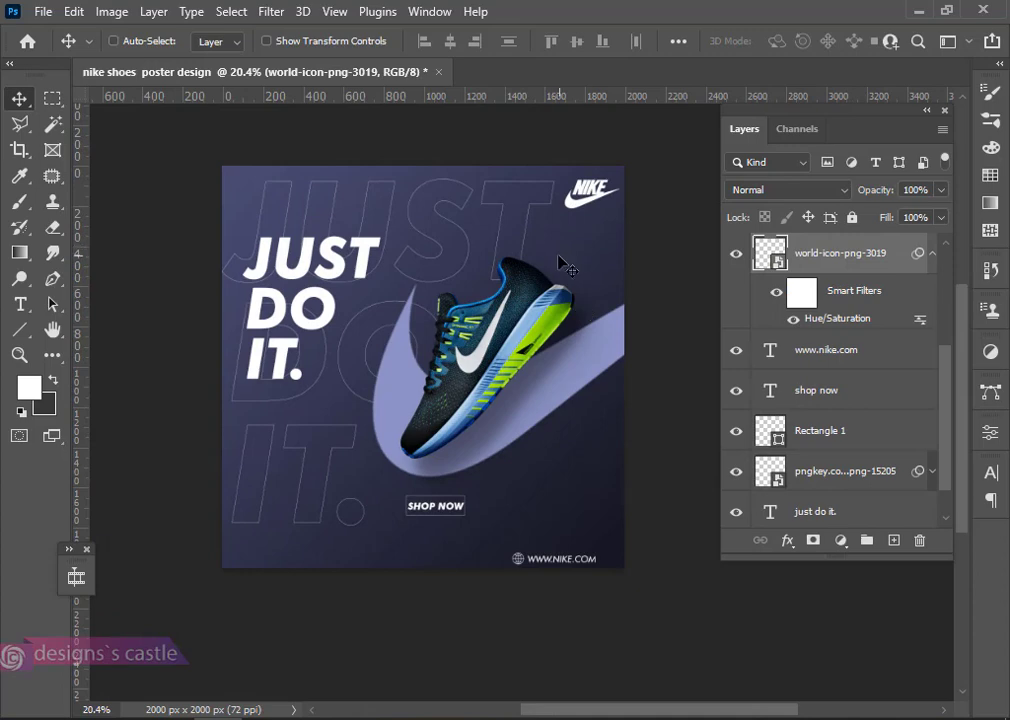
key("t")
left_click(560, 253)
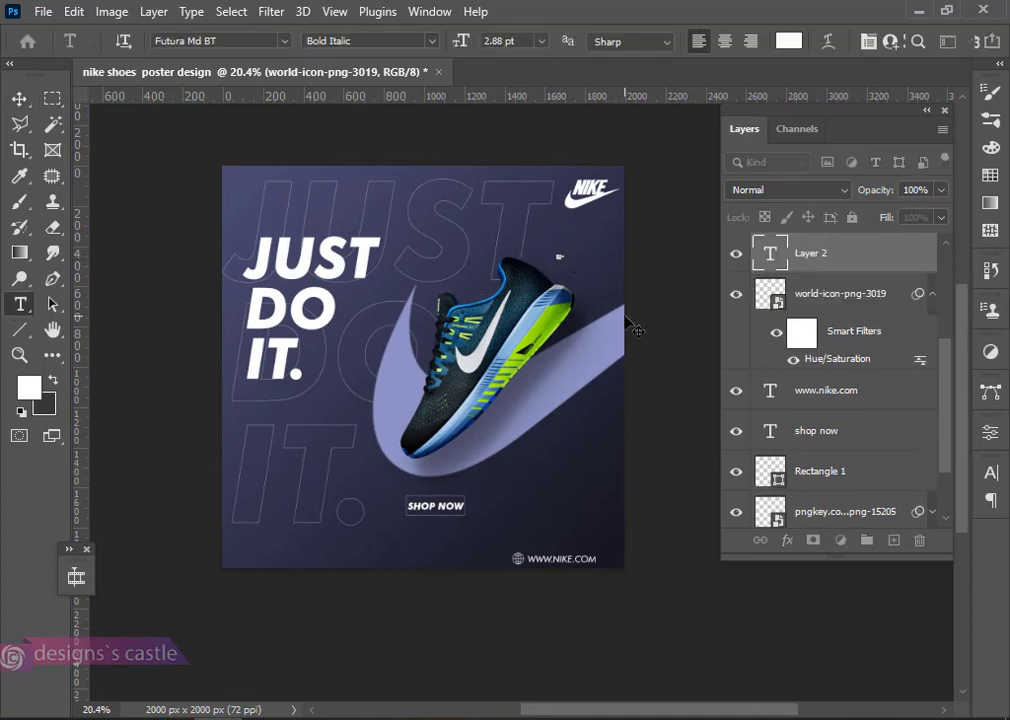
left_click(19, 98)
key("ctrl+t")
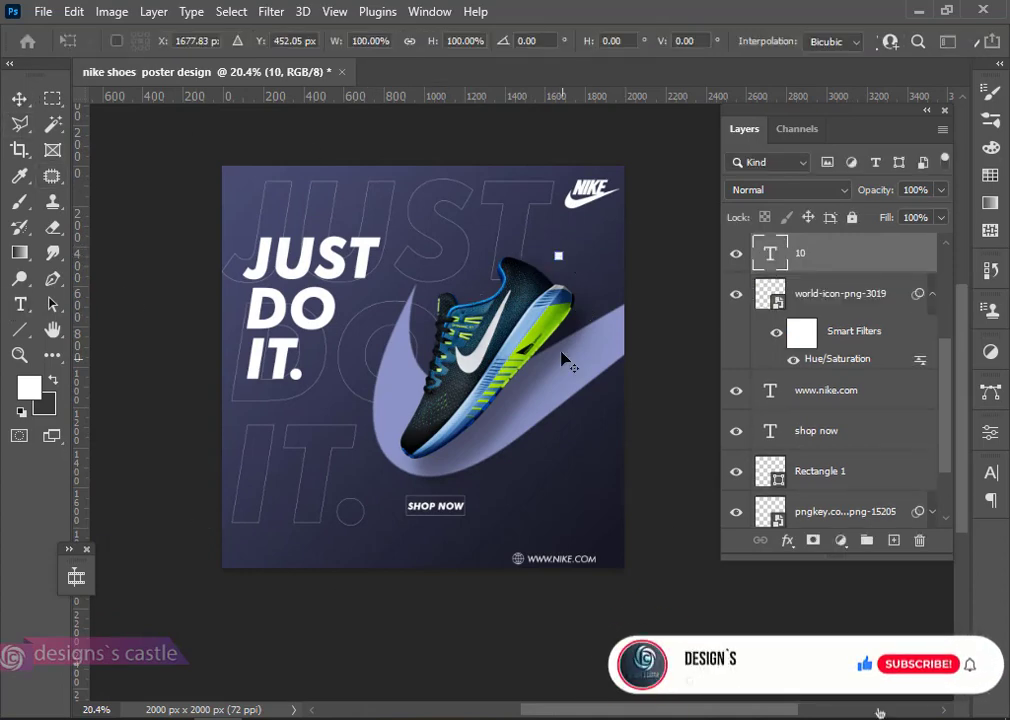
left_click_drag(562, 258, 578, 272)
key("Return")
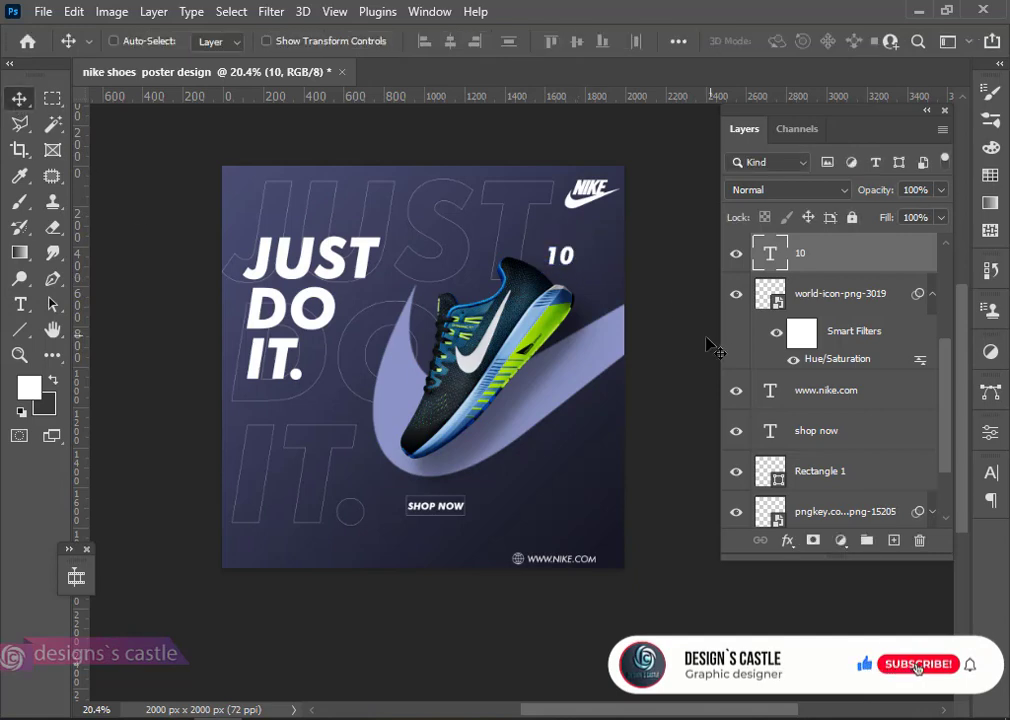
Reposition the "10" below the Nike logo, scale it up to about 175.4 pt and set its tracking to -140
scroll(583, 350, "up", 2)
mouse_move(575, 264)
left_mouse_down()
mouse_move(565, 264)
mouse_move(583, 293)
mouse_move(563, 262)
left_mouse_up()
key("ctrl+t")
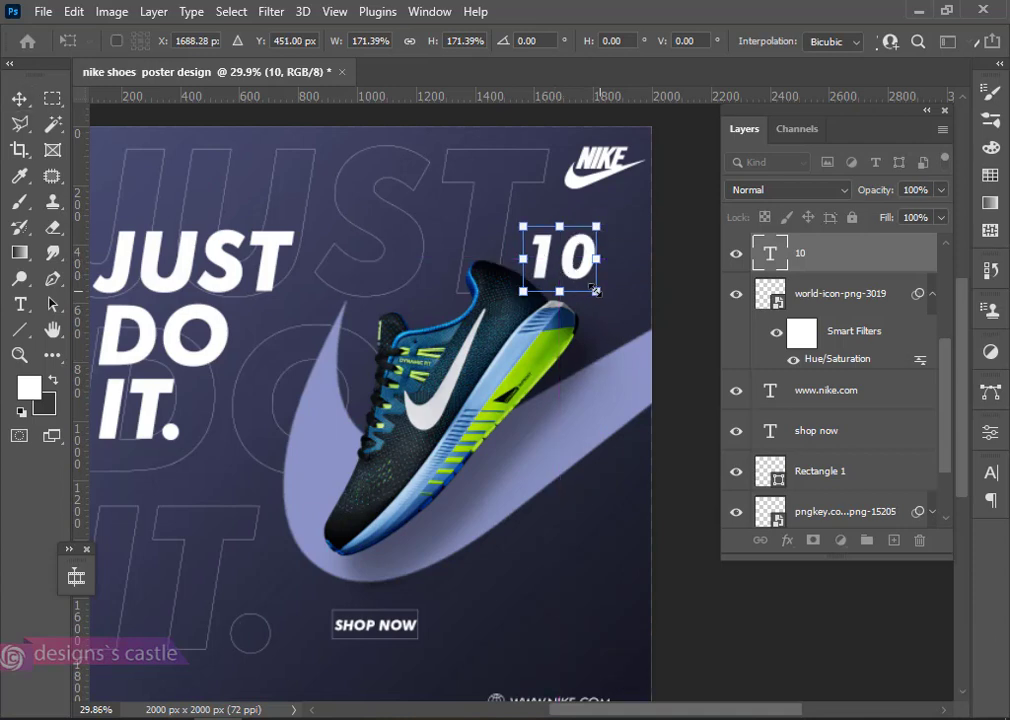
key("Return")
left_click(988, 473)
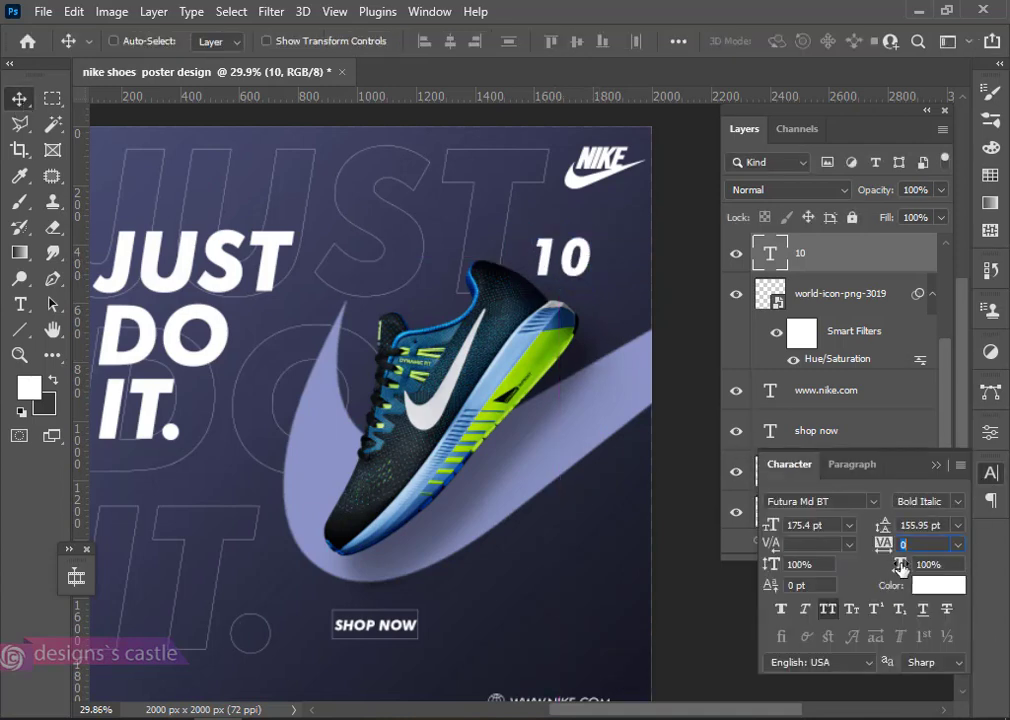
left_click_drag(886, 551, 881, 547)
key("Return")
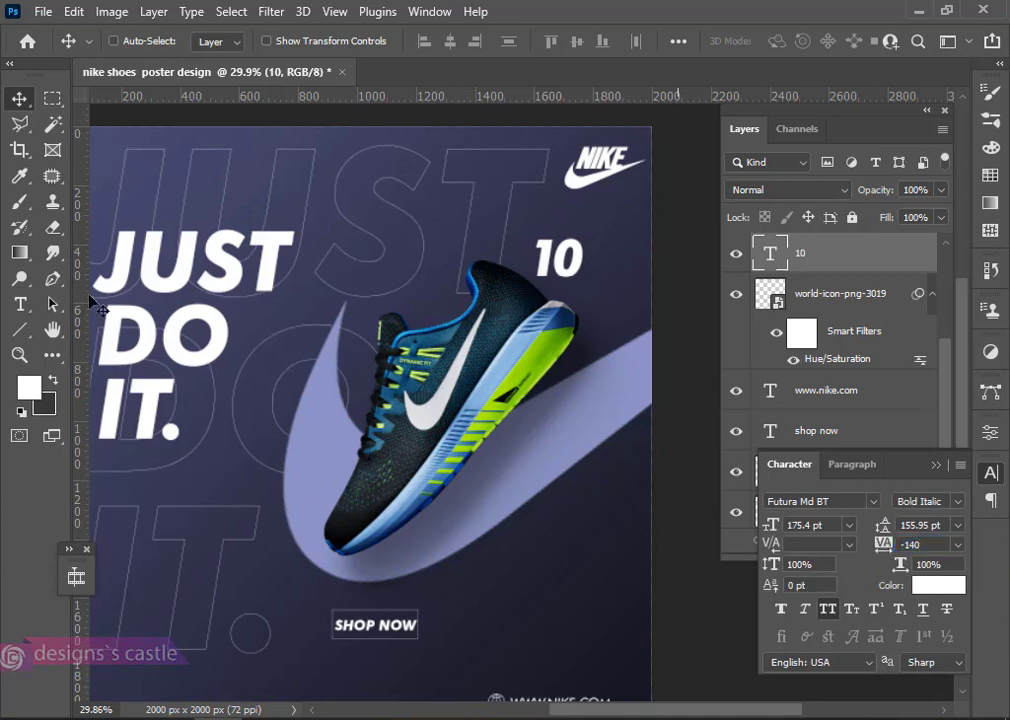
Draw a slanted line about 245.5 px long at about 118° across the edge of the zero in "10"
key("u")
mouse_move(592, 234)
left_mouse_down()
mouse_move(547, 306)
mouse_move(598, 220)
mouse_move(595, 228)
left_mouse_up()
key("ctrl+plus")
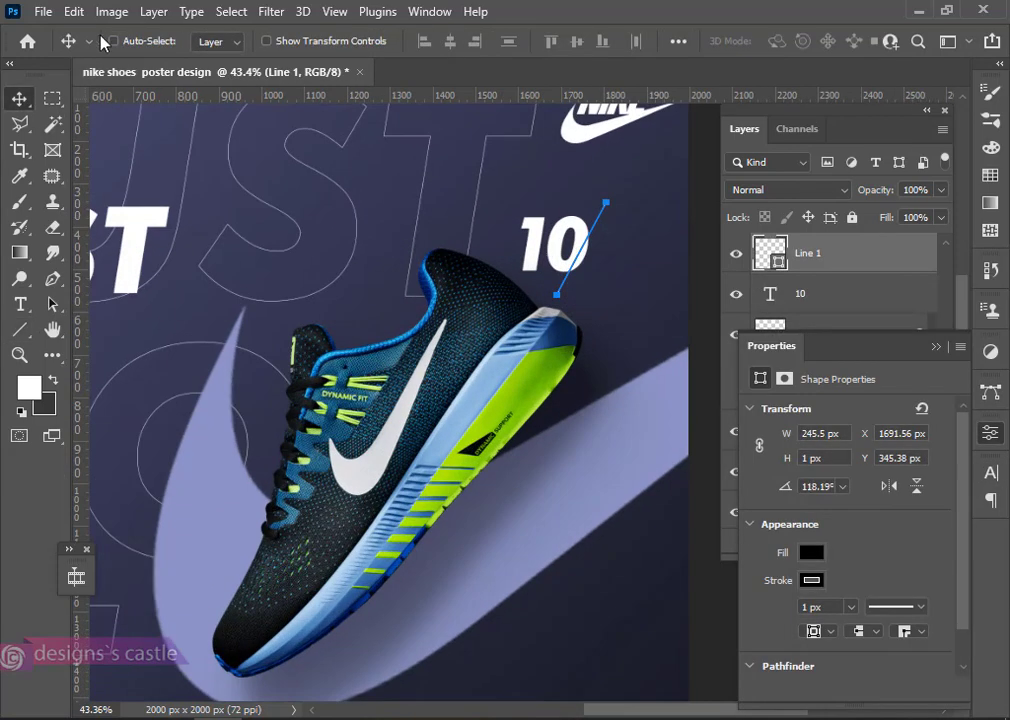
Remove the slanted line's fill and give it a white stroke about 2.5 px wide
left_click(220, 40)
left_click(106, 79)
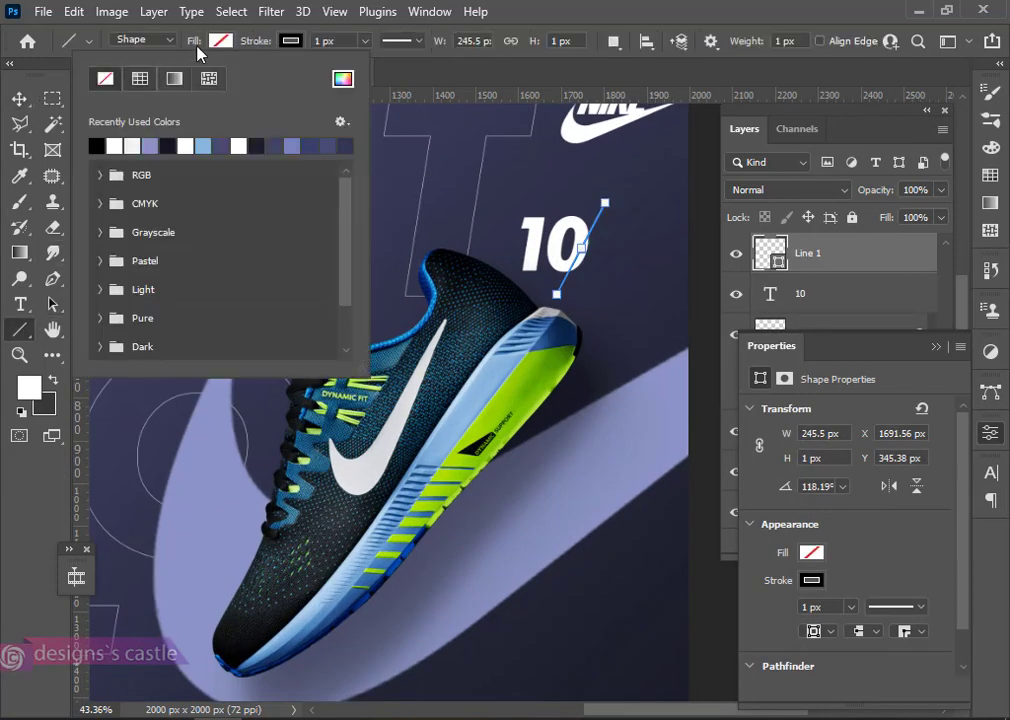
left_click(849, 608)
left_click_drag(855, 645, 860, 646)
left_click(862, 558)
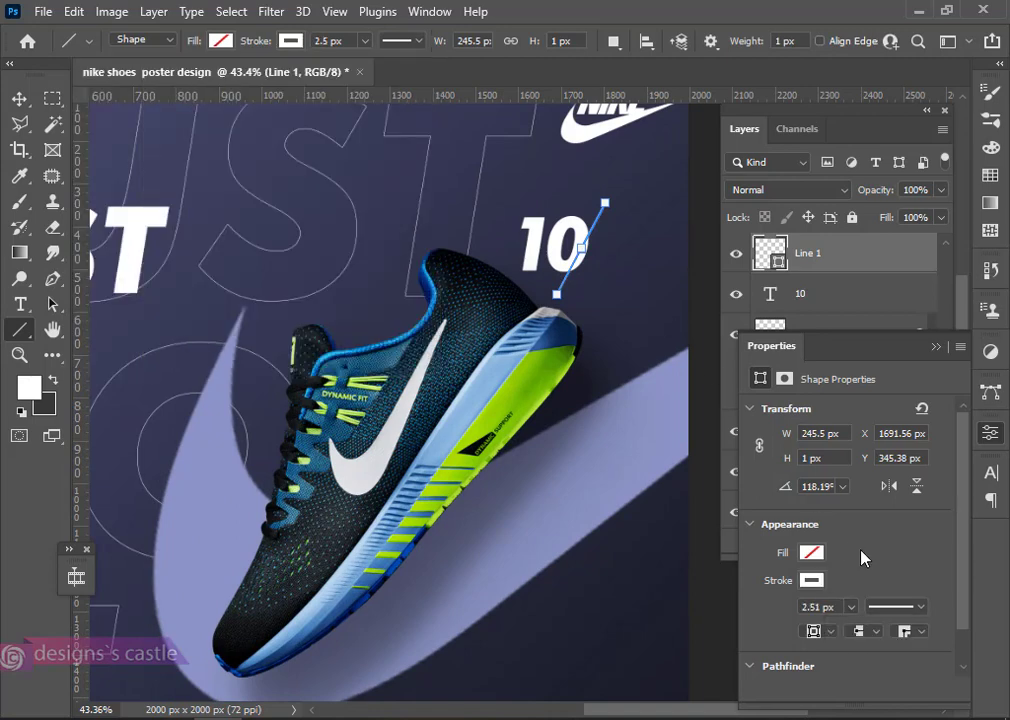
left_click(17, 98)
Add a layer mask to the "10" text and brush away in black the part of the zero beyond the slanted line
scroll(583, 276, "up", 2)
left_click(842, 290)
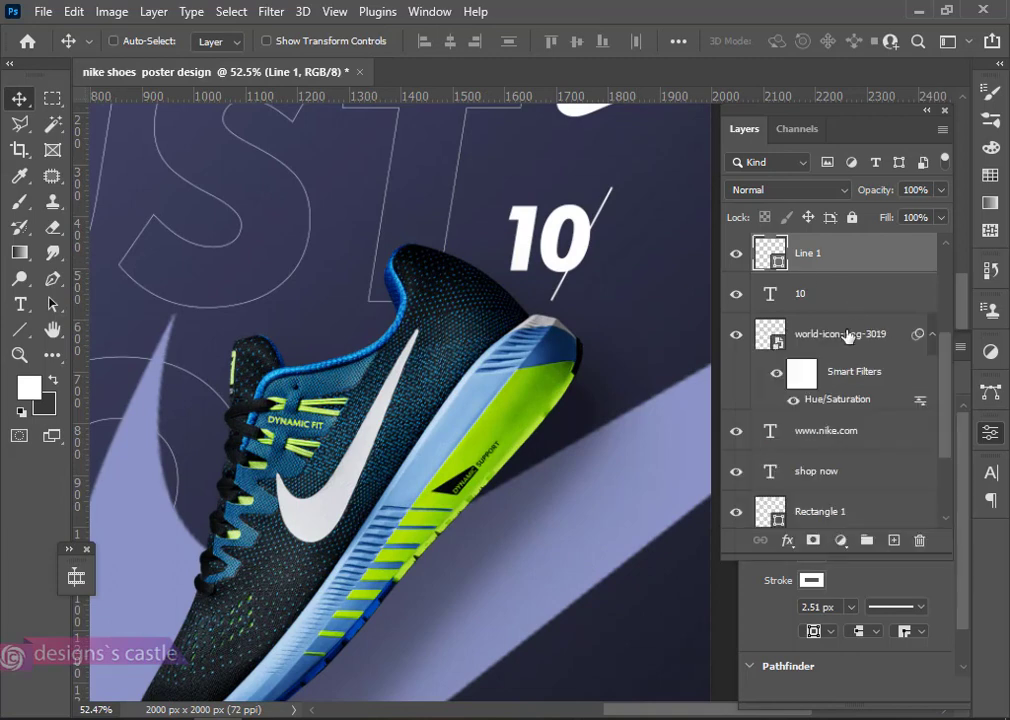
left_click(814, 541)
key("b")
scroll(605, 250, "up", 2)
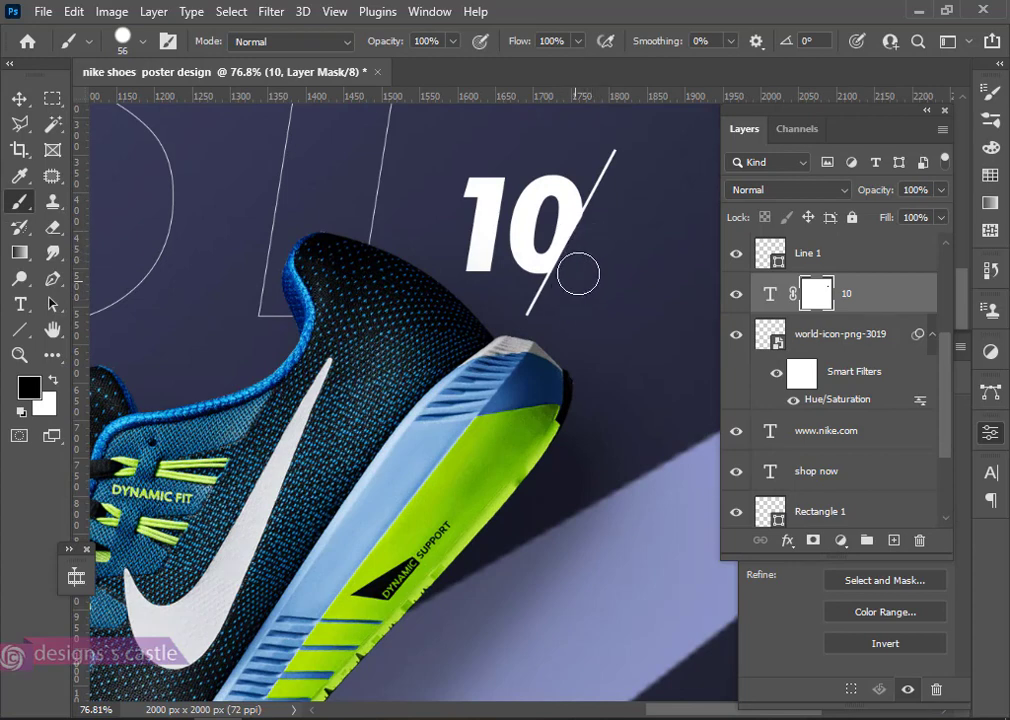
left_click(19, 100)
scroll(585, 289, "up", 1)
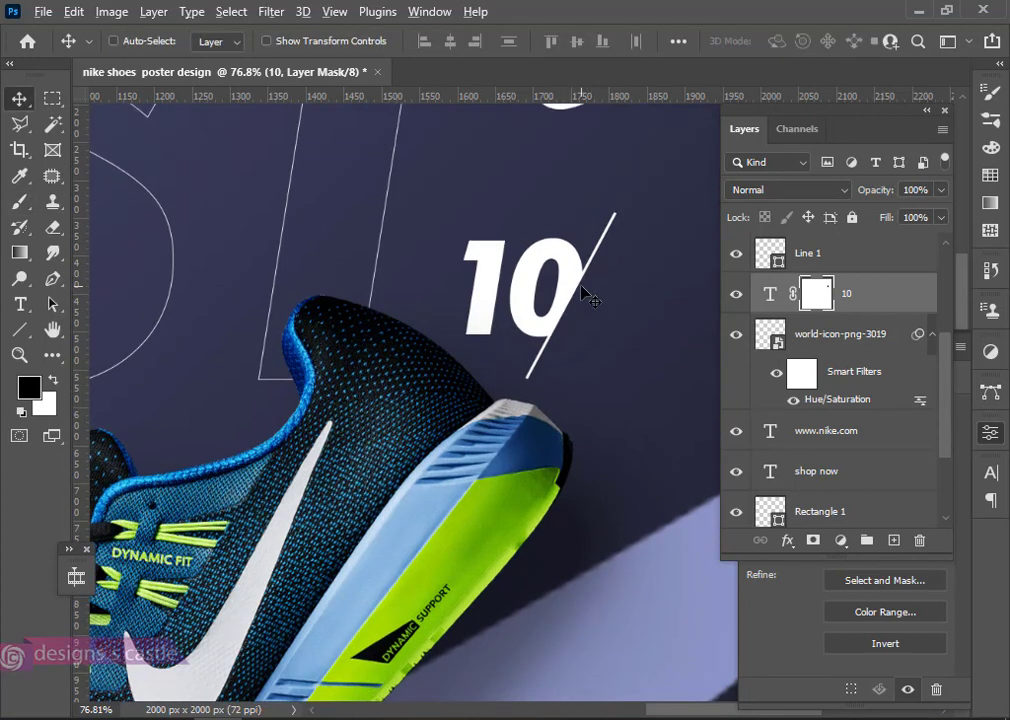
Add a small "0" of about 53.87 pt at the slanted line's upper left and duplicate it to the lower right, forming a percent sign
scroll(585, 286, "down", 2)
left_click(20, 304)
left_click_drag(624, 331, 537, 213)
left_click(577, 315)
type("0")
key("ctrl+Return")
key("ctrl+t")
left_click(19, 100)
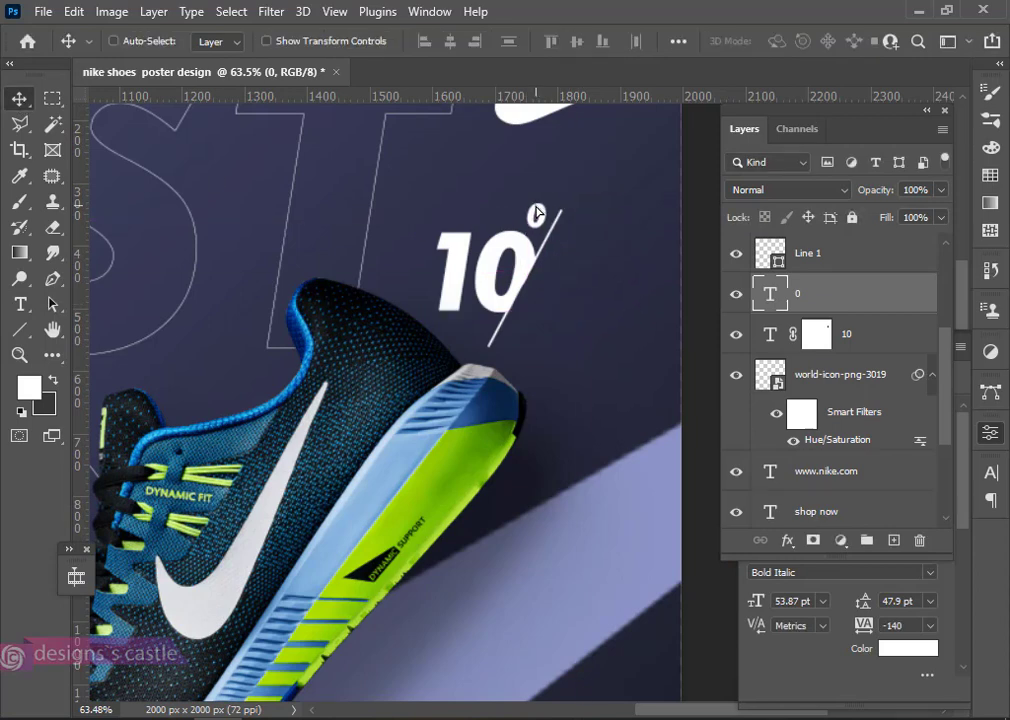
left_click_drag(549, 226, 560, 274)
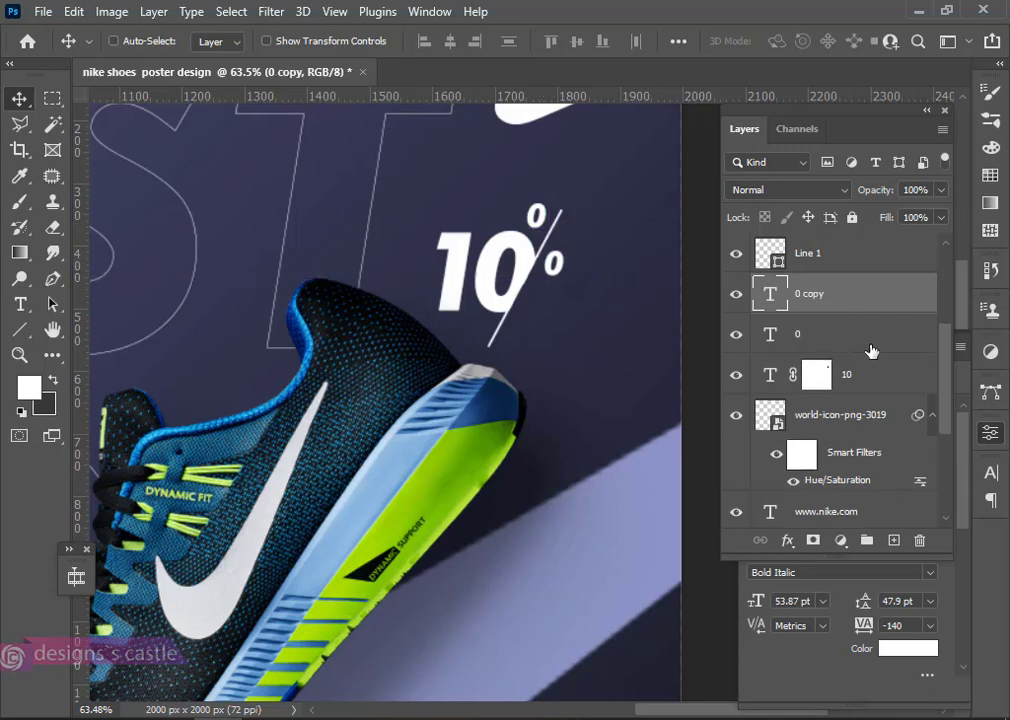
left_click(800, 320)
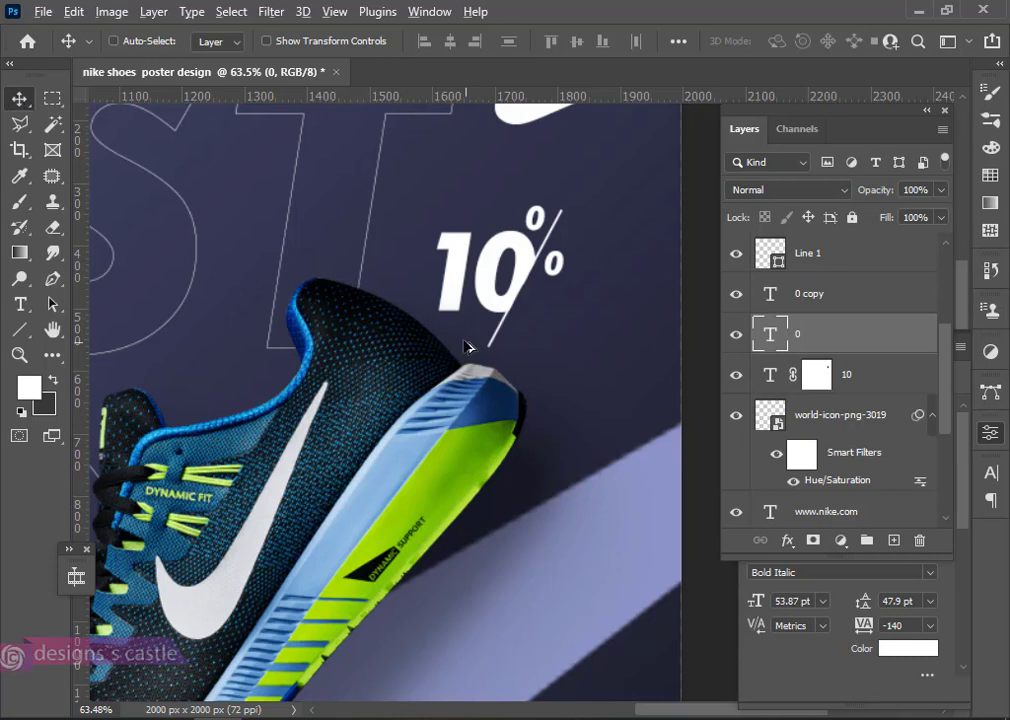
Add the text "off" just below the percent sign and scale it up to about 86.47 pt
scroll(465, 347, "down", 2)
left_click(20, 304)
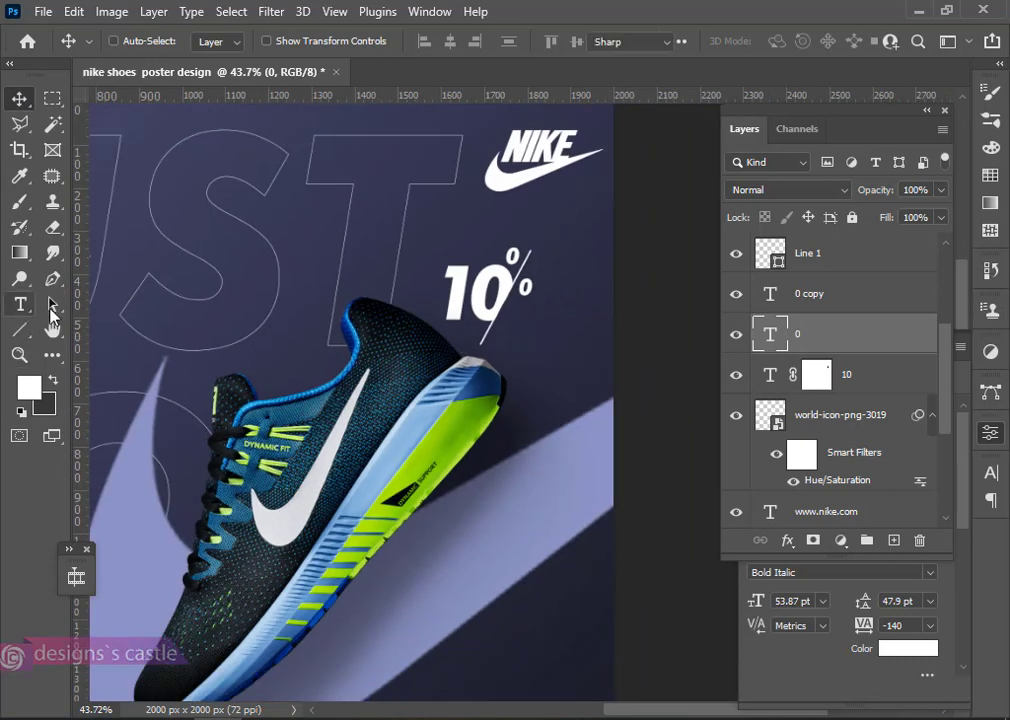
left_click(514, 335)
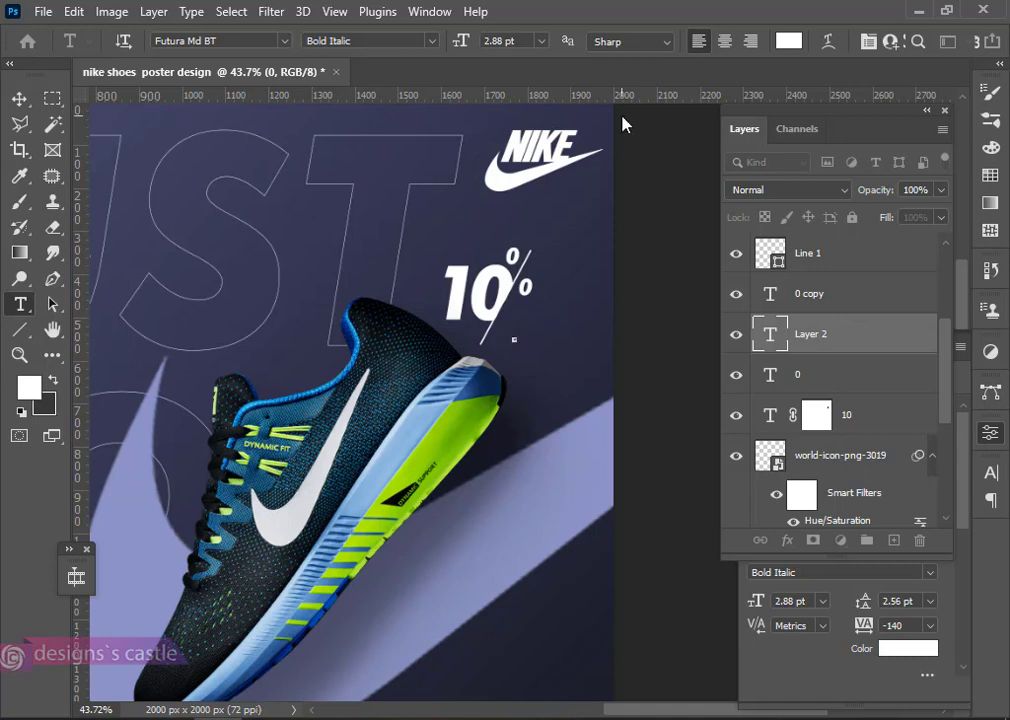
left_click(20, 99)
key("ctrl+t")
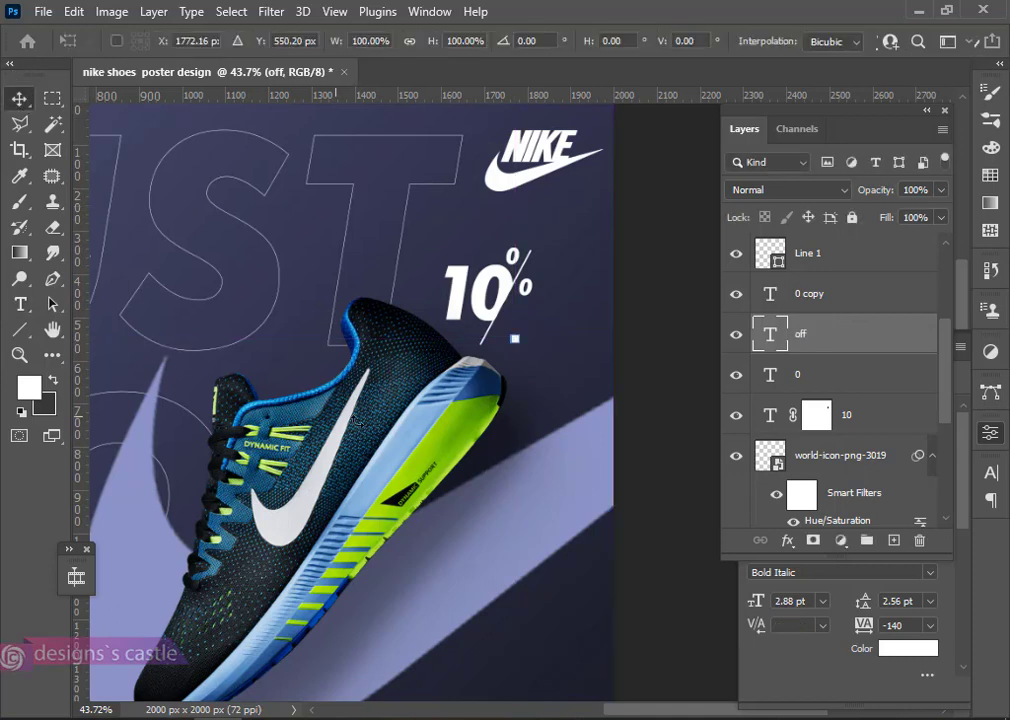
mouse_move(521, 346)
left_mouse_down()
mouse_move(553, 362)
mouse_move(524, 355)
mouse_move(535, 343)
left_mouse_up()
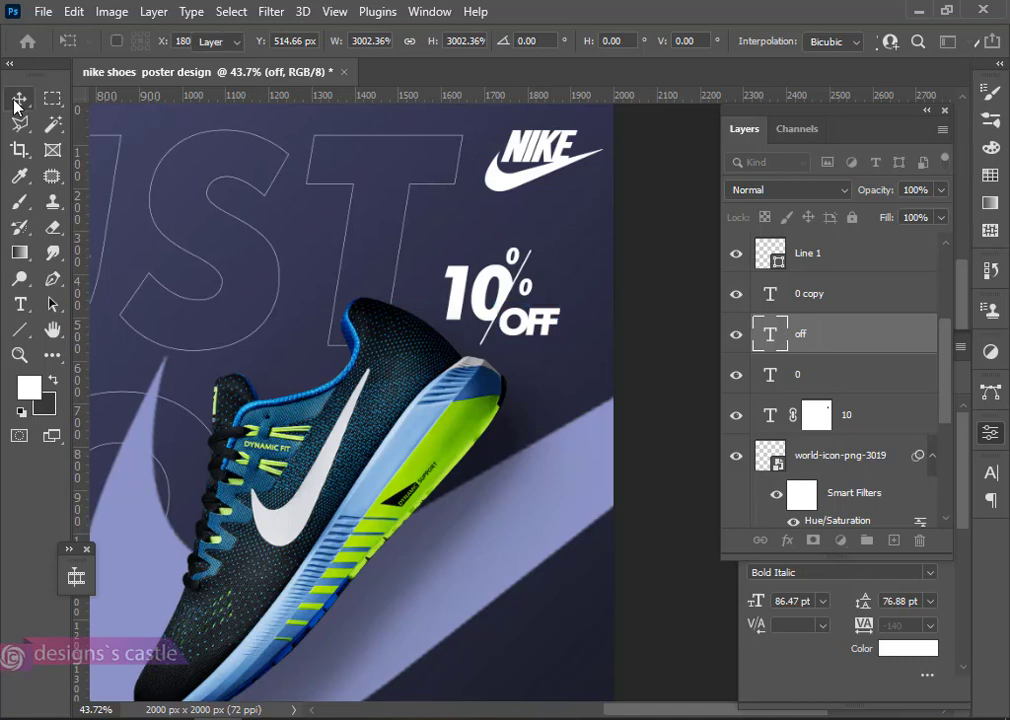
left_click(18, 98)
Set the tracking of the "off" text to 0
left_click(929, 625)
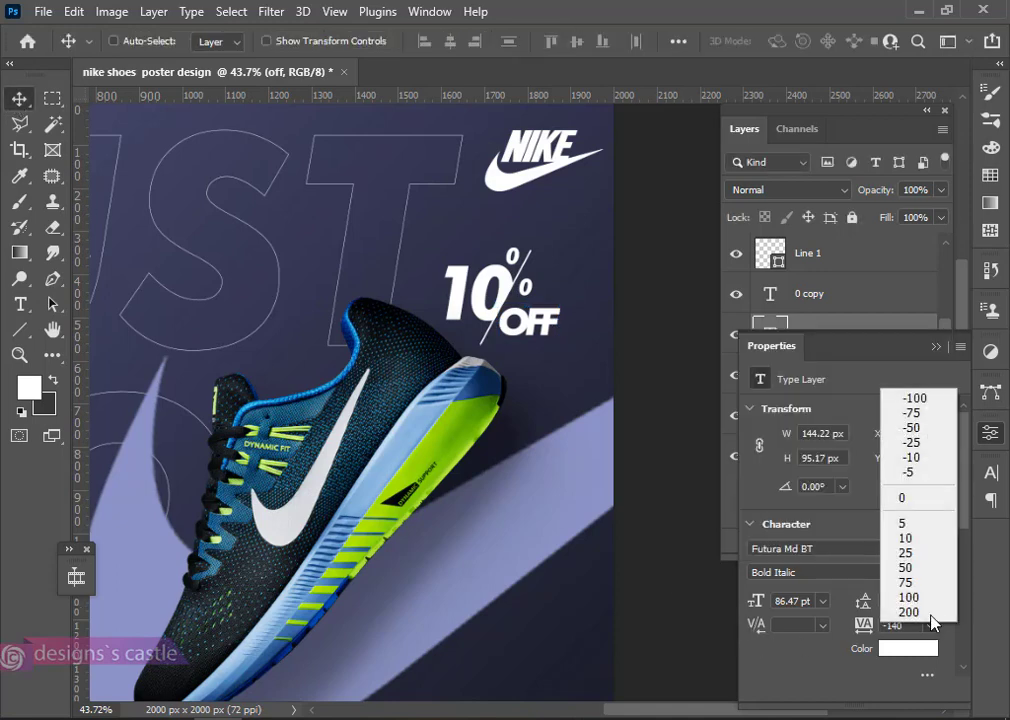
left_click(925, 497)
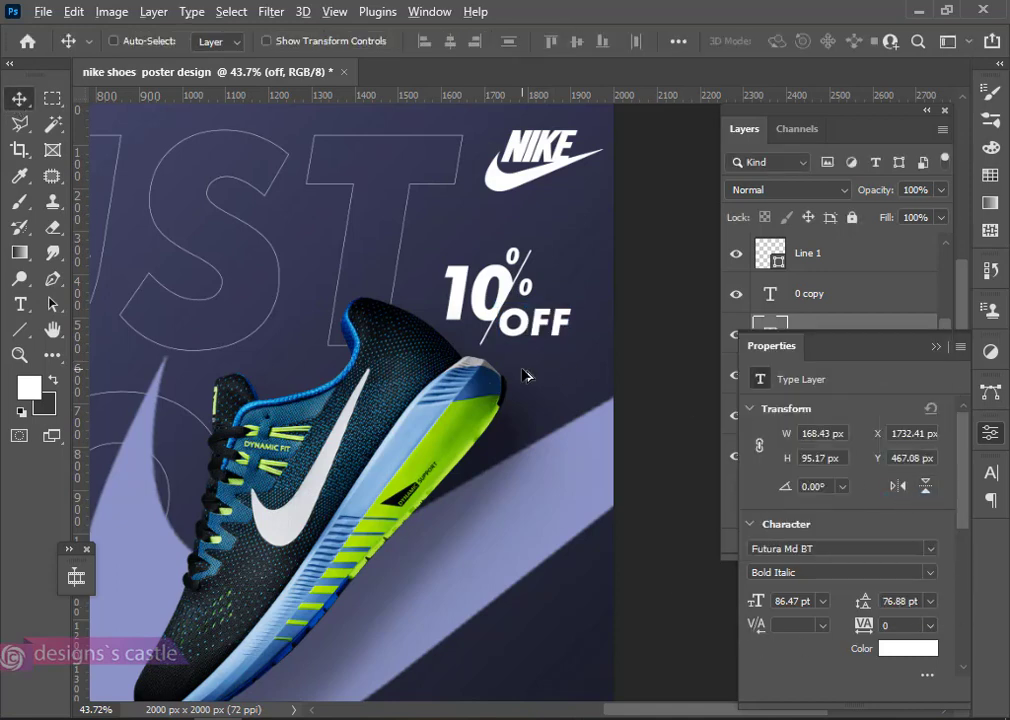
scroll(522, 375, "down", 3)
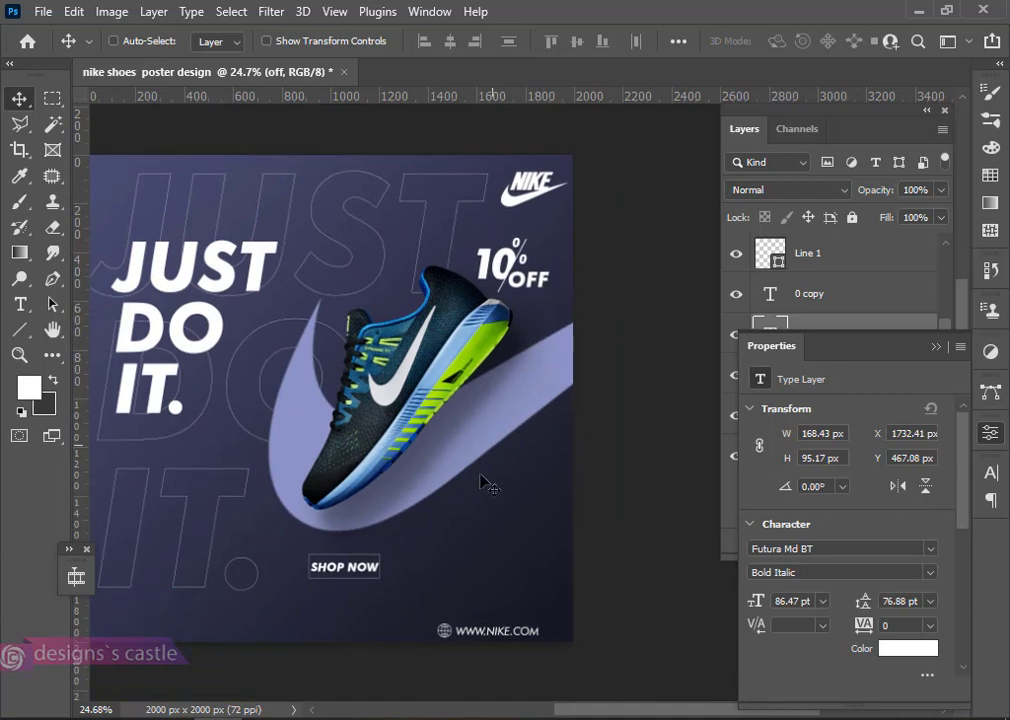
scroll(412, 563, "down", 2)
key("ctrl")
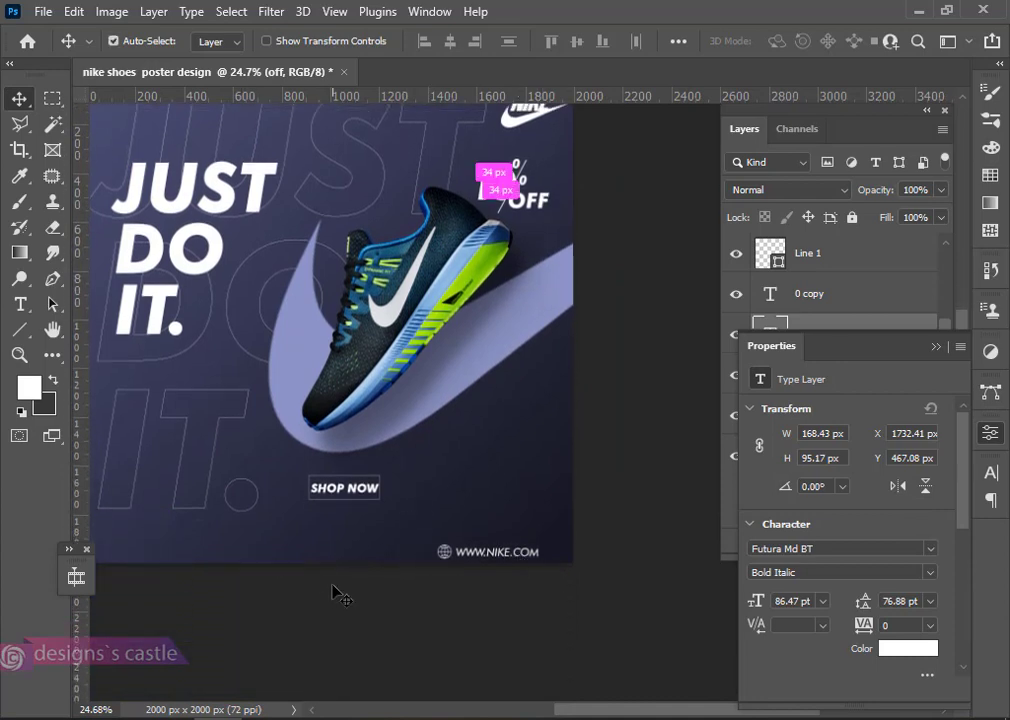
Place the 2028888 texture image from the nike resources folder onto the poster and enlarge it to about 123.53%
scroll(18, 129, "left", 1)
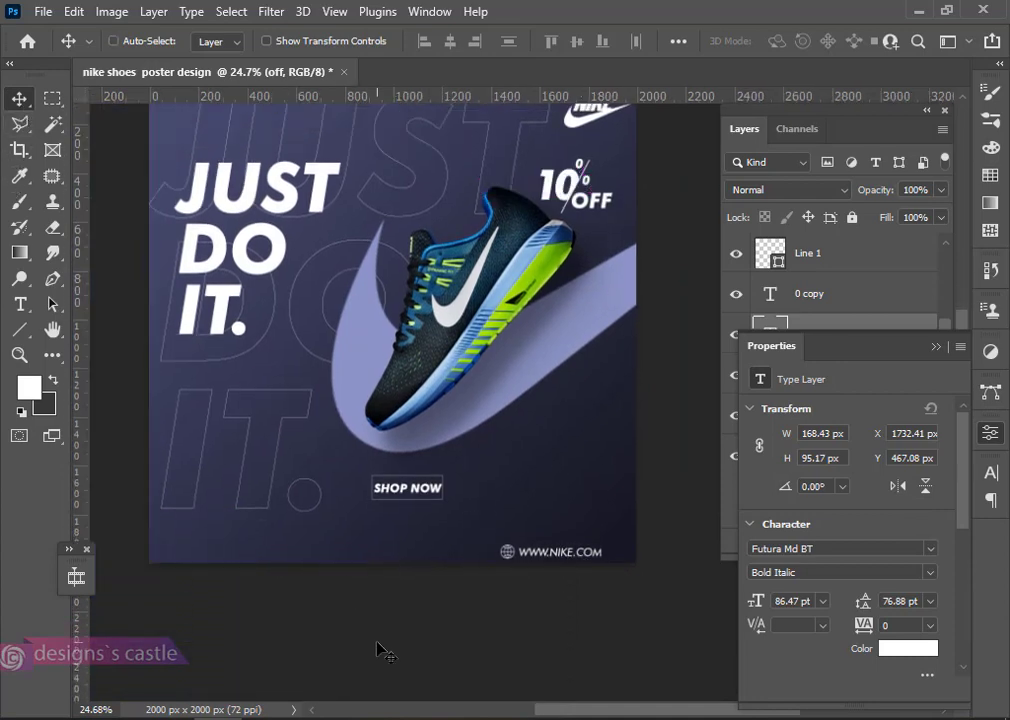
mouse_move(113, 674)
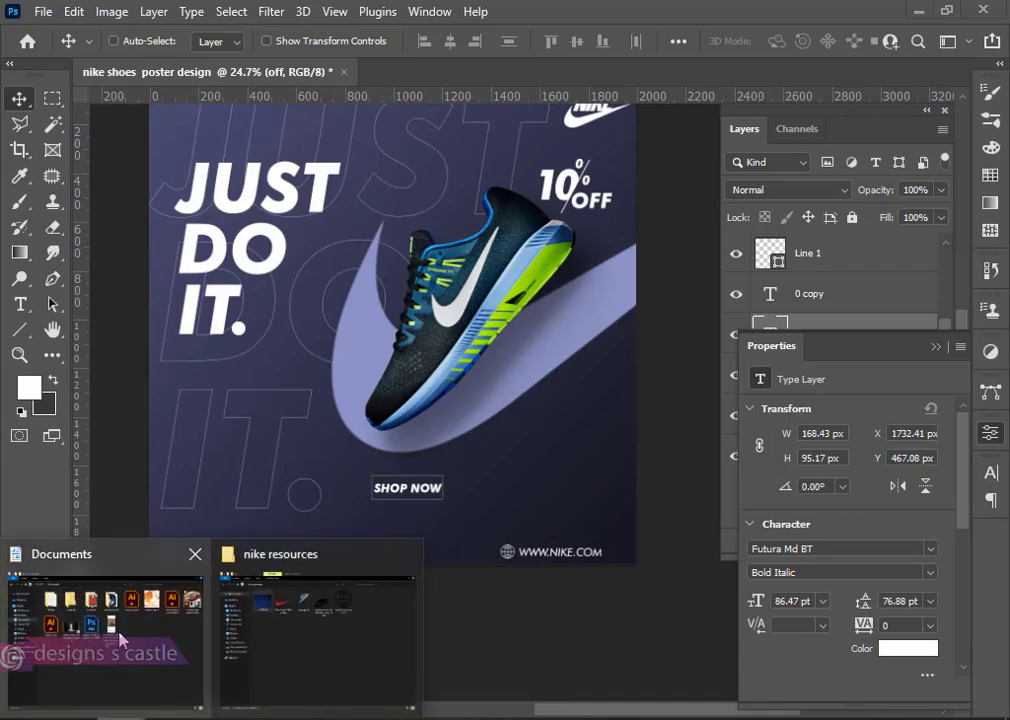
left_click(286, 632)
left_click_drag(222, 170, 340, 406)
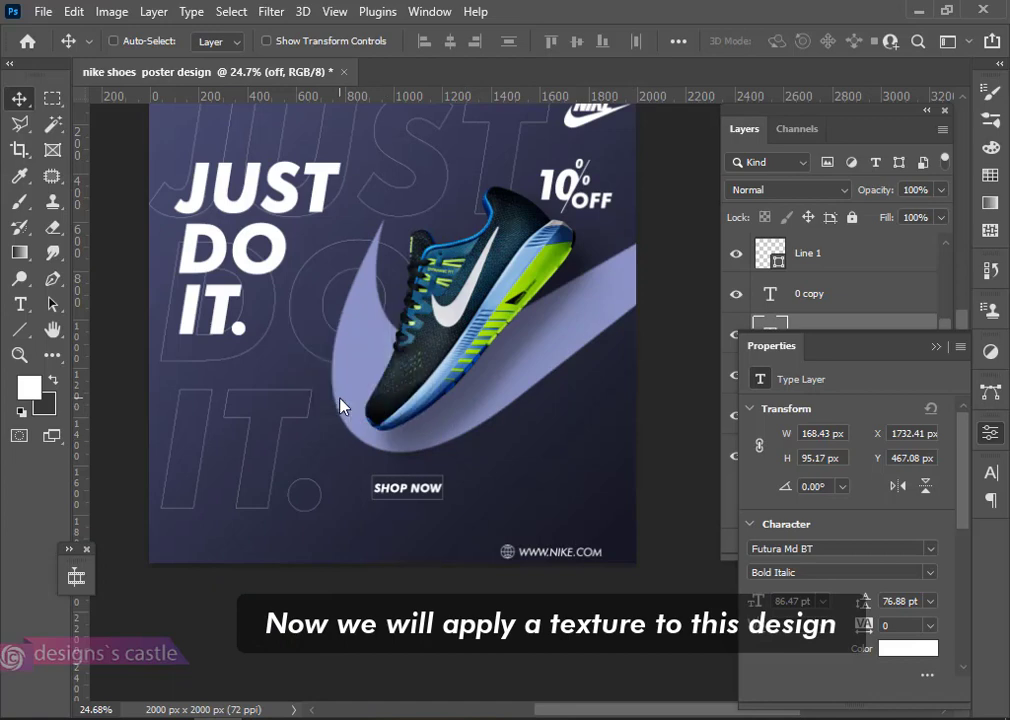
left_click_drag(673, 551, 677, 588)
Confirm the placed texture and reorder its layer to sit directly above the background Layer 1
scroll(680, 589, "down", 1)
left_click(936, 347)
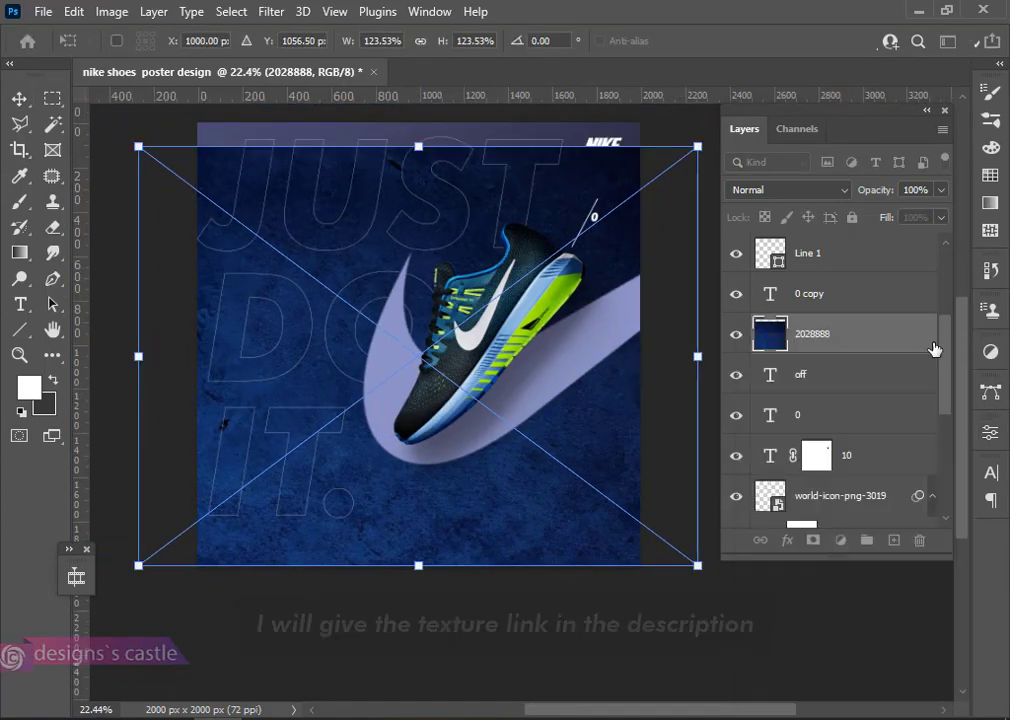
left_click_drag(918, 349, 853, 494)
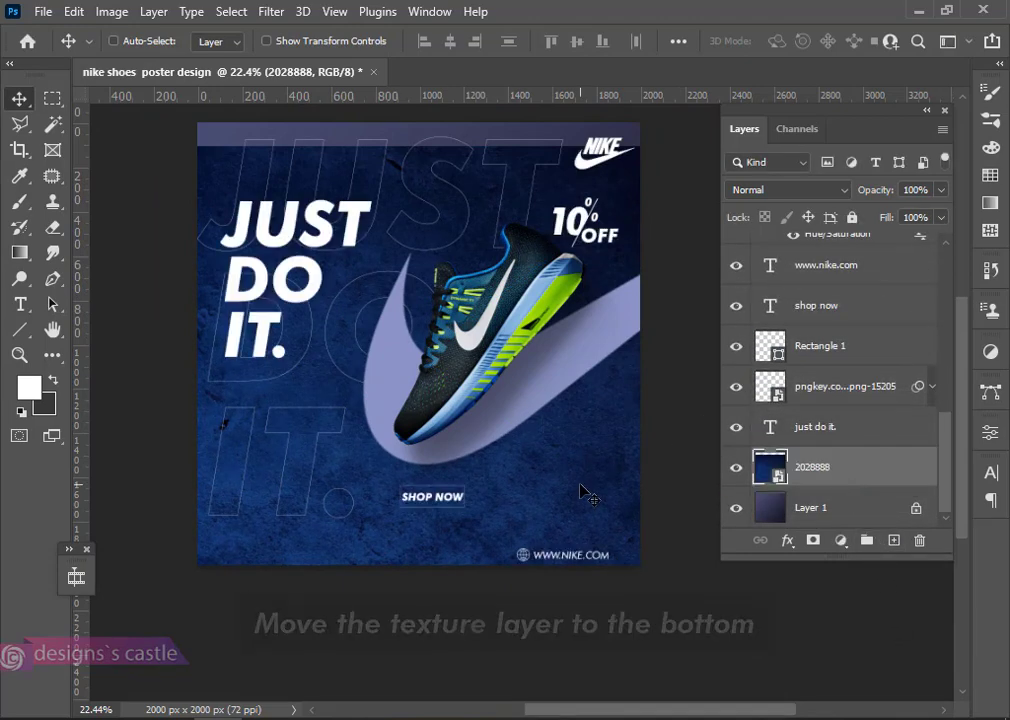
Shift the texture upward on the canvas and set its blend mode to Luminosity
left_click_drag(580, 495, 575, 474)
left_click(770, 190)
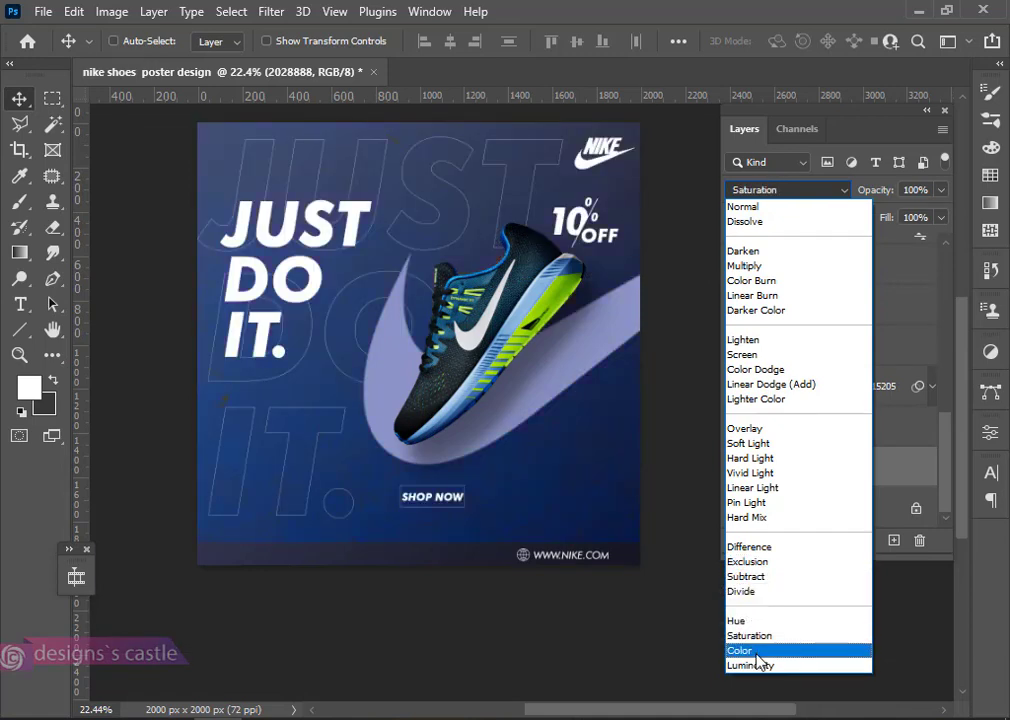
left_click(760, 668)
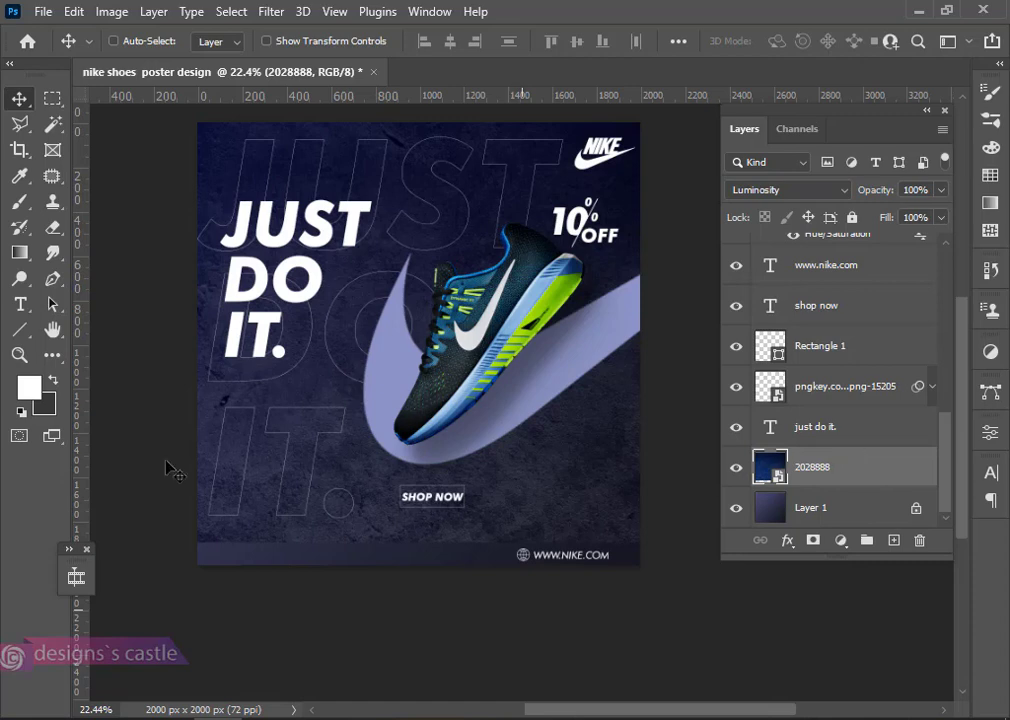
Scale the texture up to about 137.43% so it covers the whole poster down to the lower edge
scroll(250, 425, "up", 2)
scroll(293, 435, "down", 1)
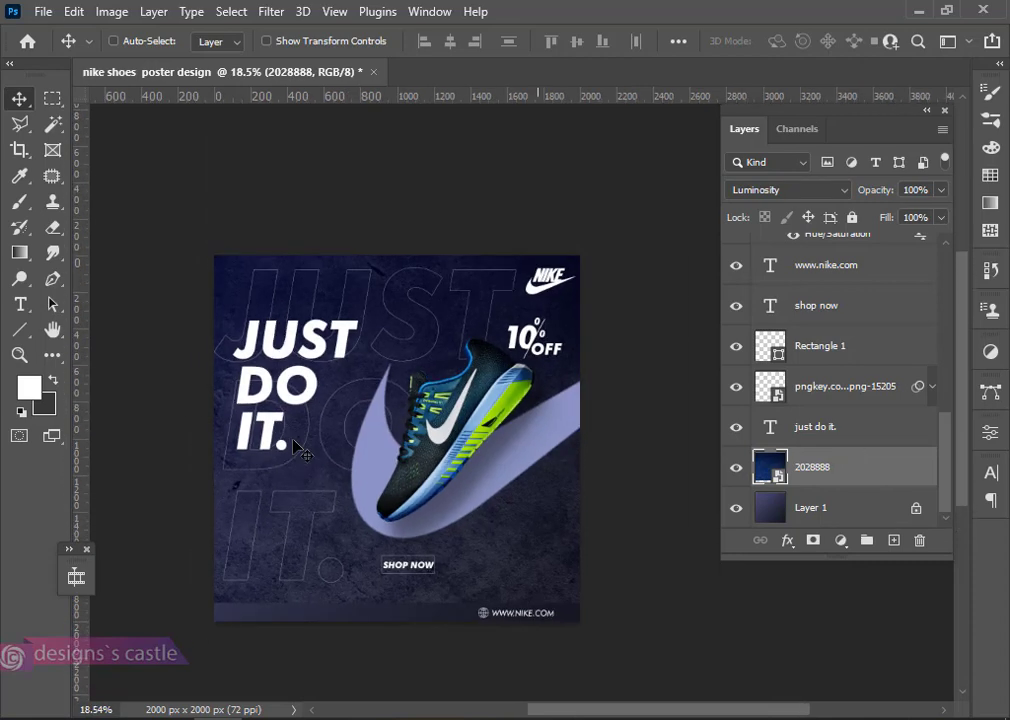
scroll(293, 440, "down", 1)
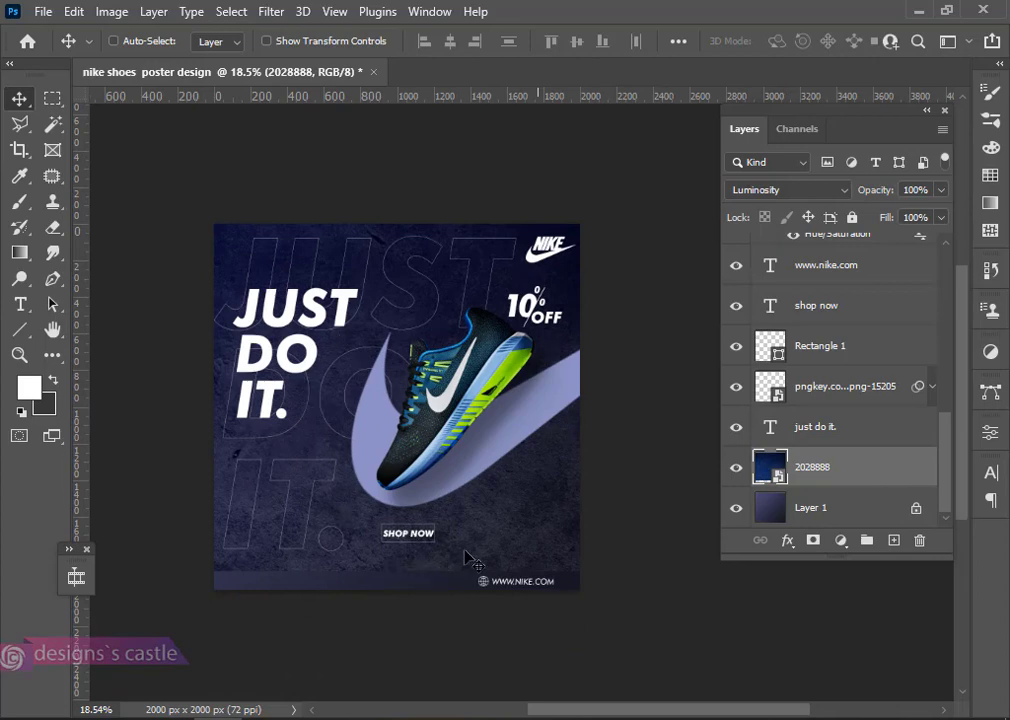
left_click_drag(464, 551, 541, 541)
key("ctrl+t")
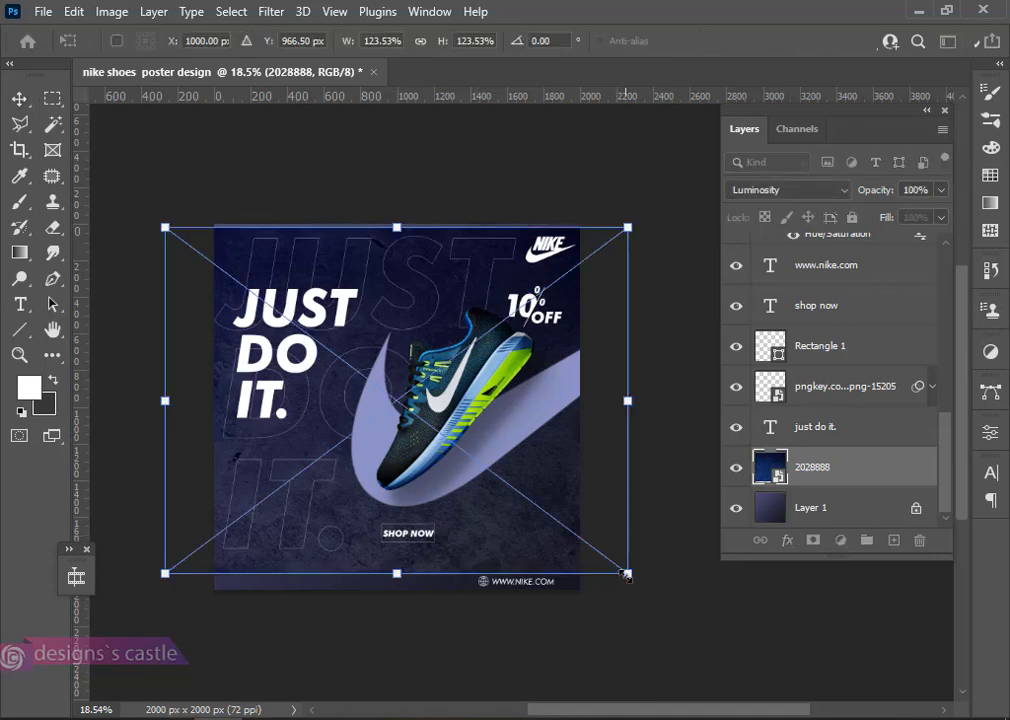
left_click_drag(626, 575, 645, 602)
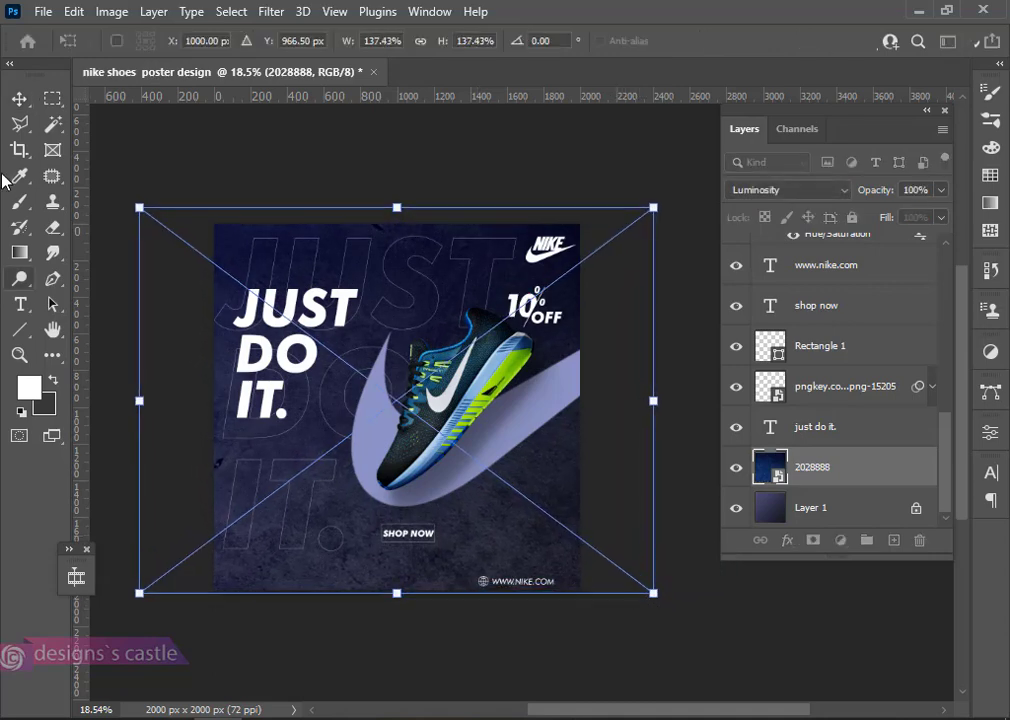
left_click(20, 100)
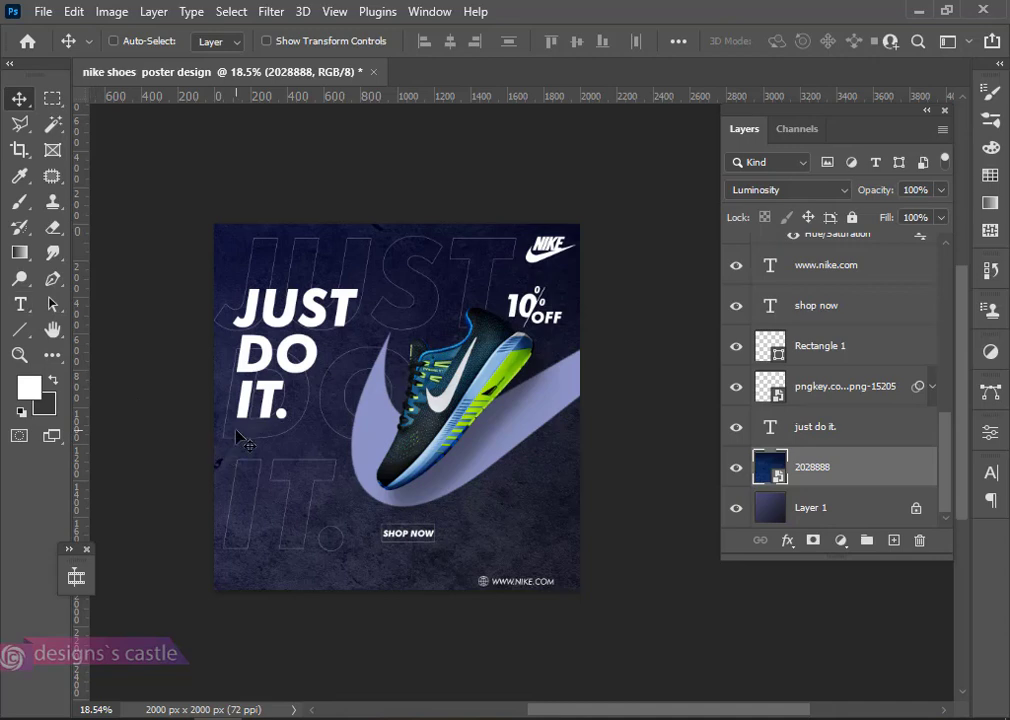
Add a paragraph text box below "IT." reading "If they think your dreams are crazy show them what crazy dreams can do"
key("t")
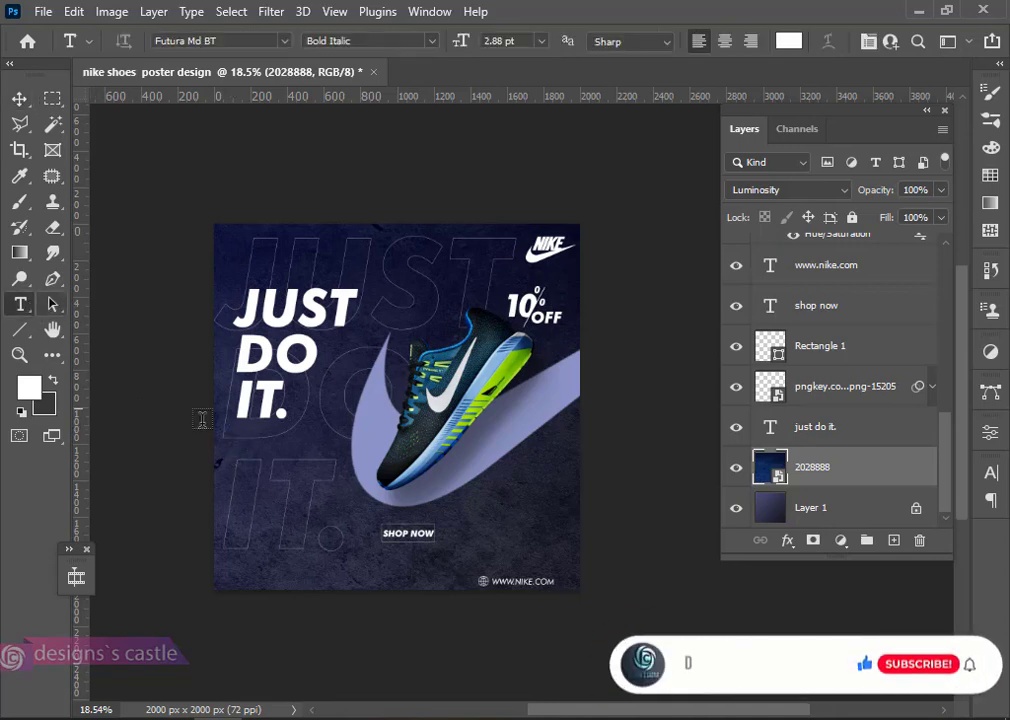
left_click_drag(235, 437, 349, 481)
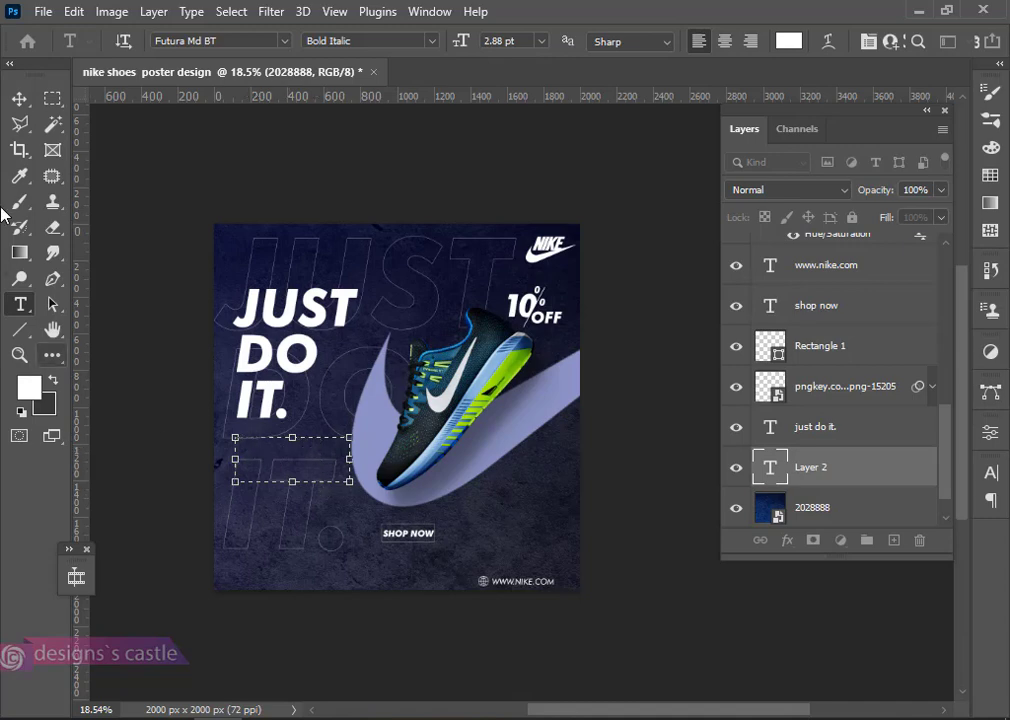
left_click(19, 99)
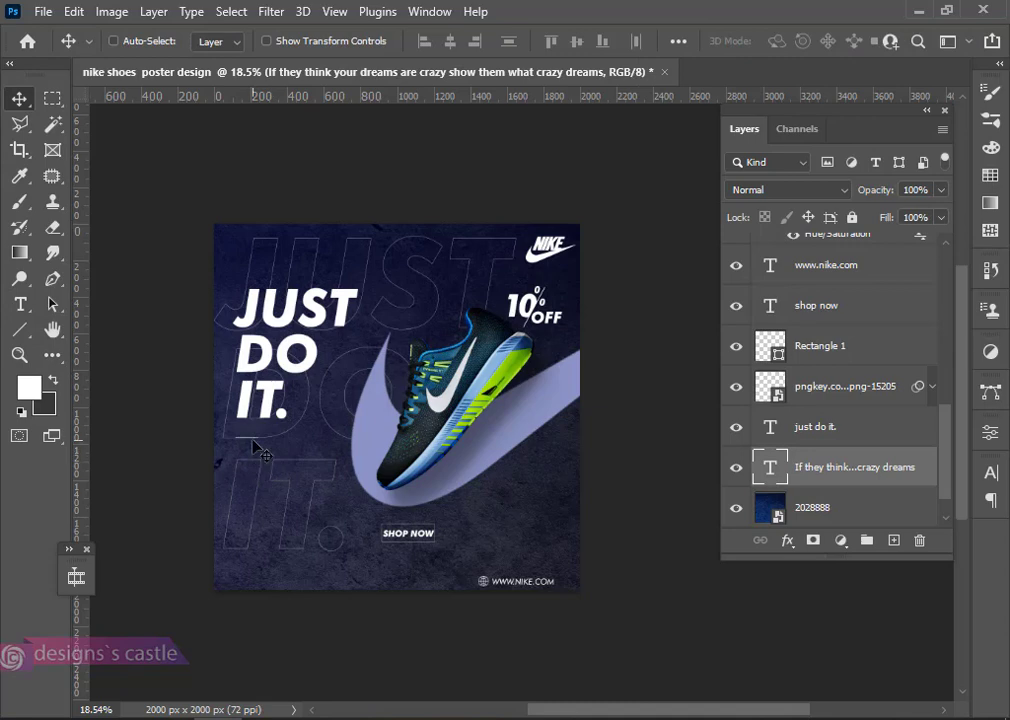
Select all of the tagline text, increase its size to 148 pt and set its leading to Auto
double_click(255, 443)
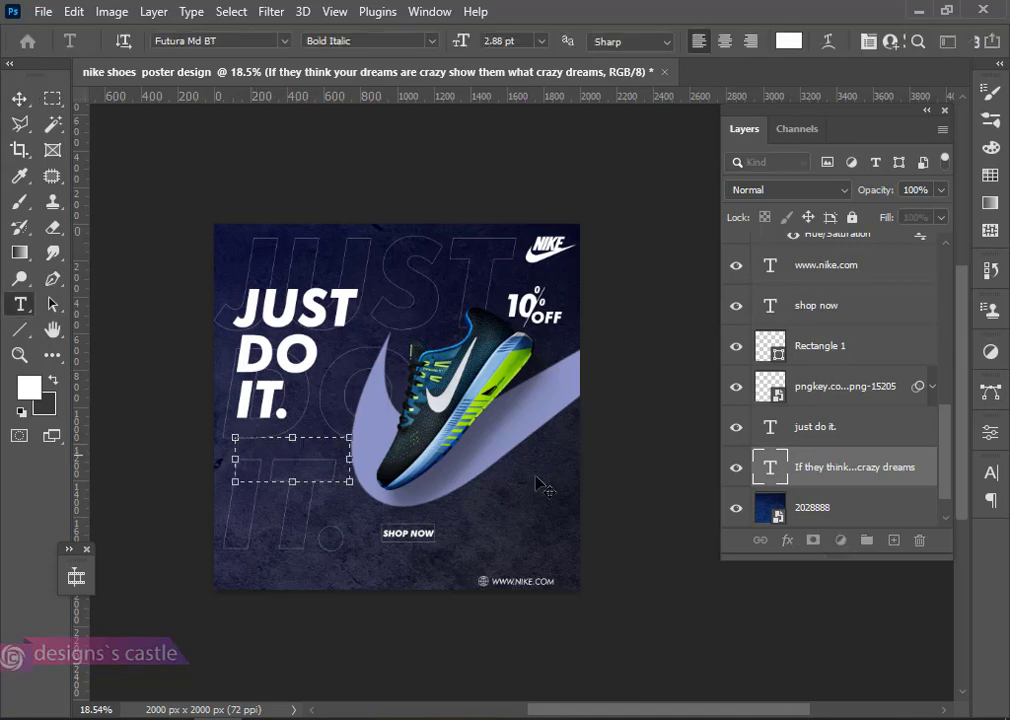
left_click(991, 472)
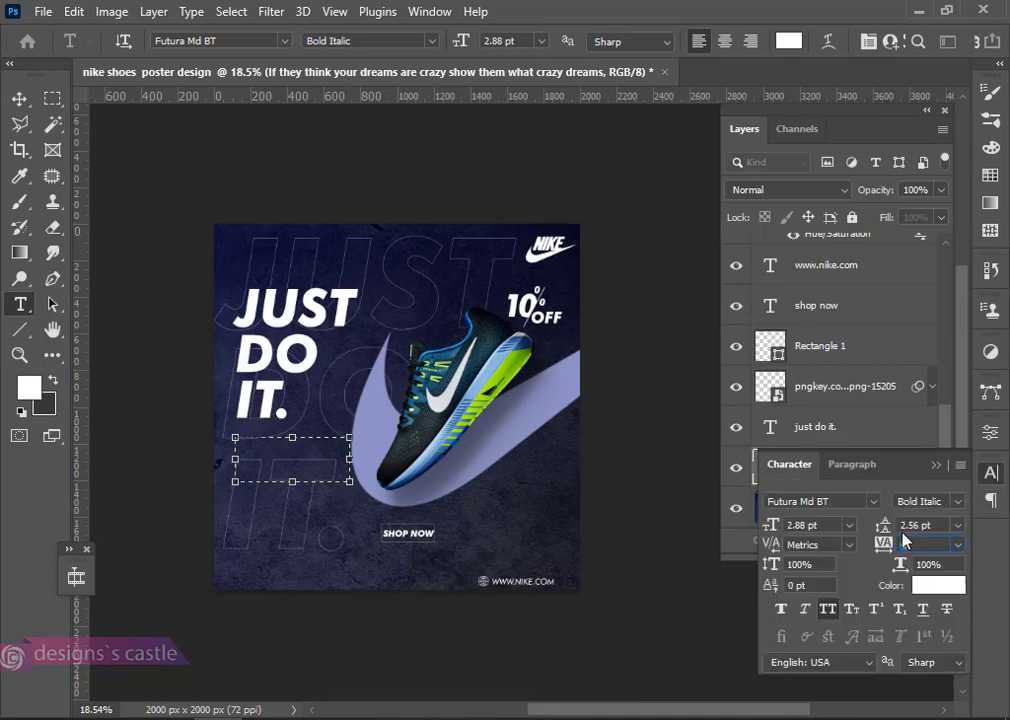
left_click_drag(773, 530, 890, 523)
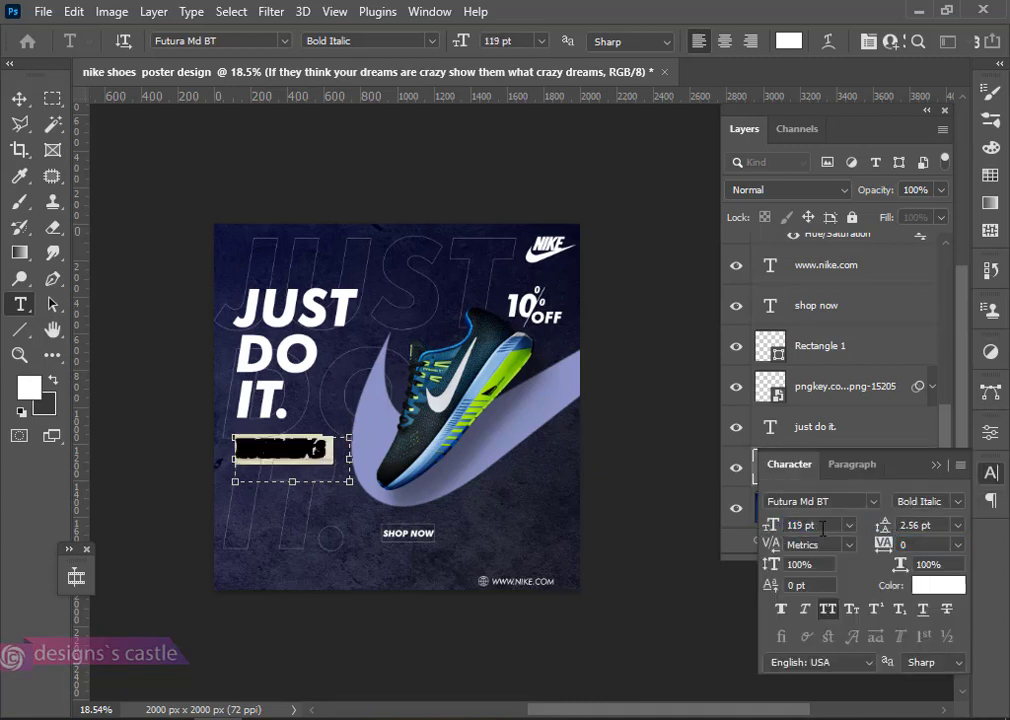
left_click_drag(770, 532, 806, 531)
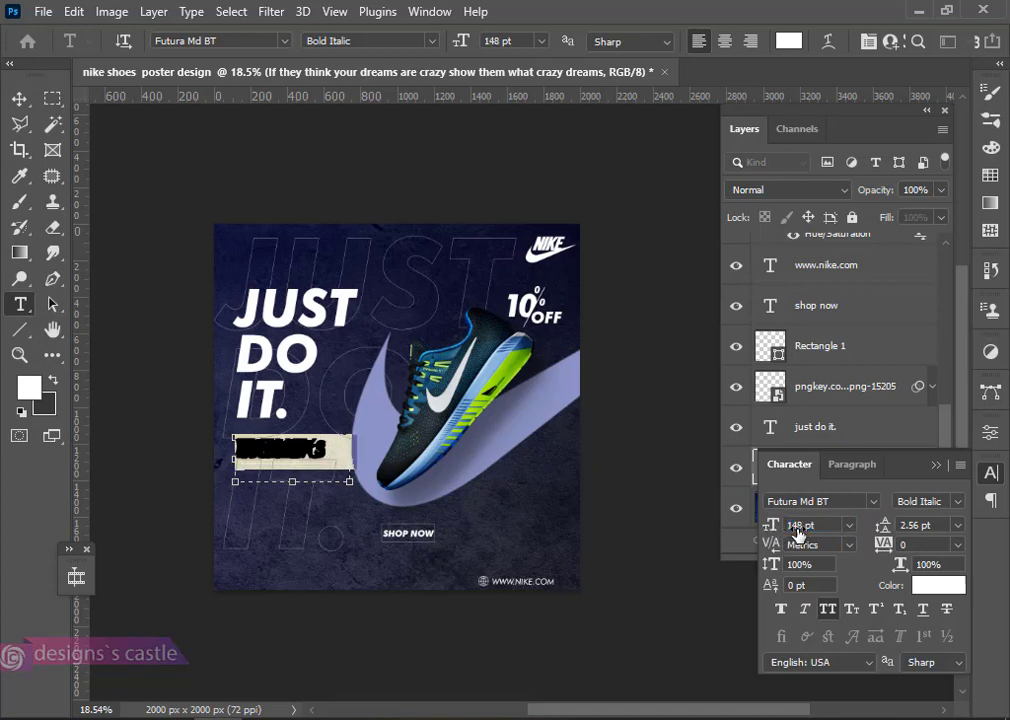
left_click(957, 525)
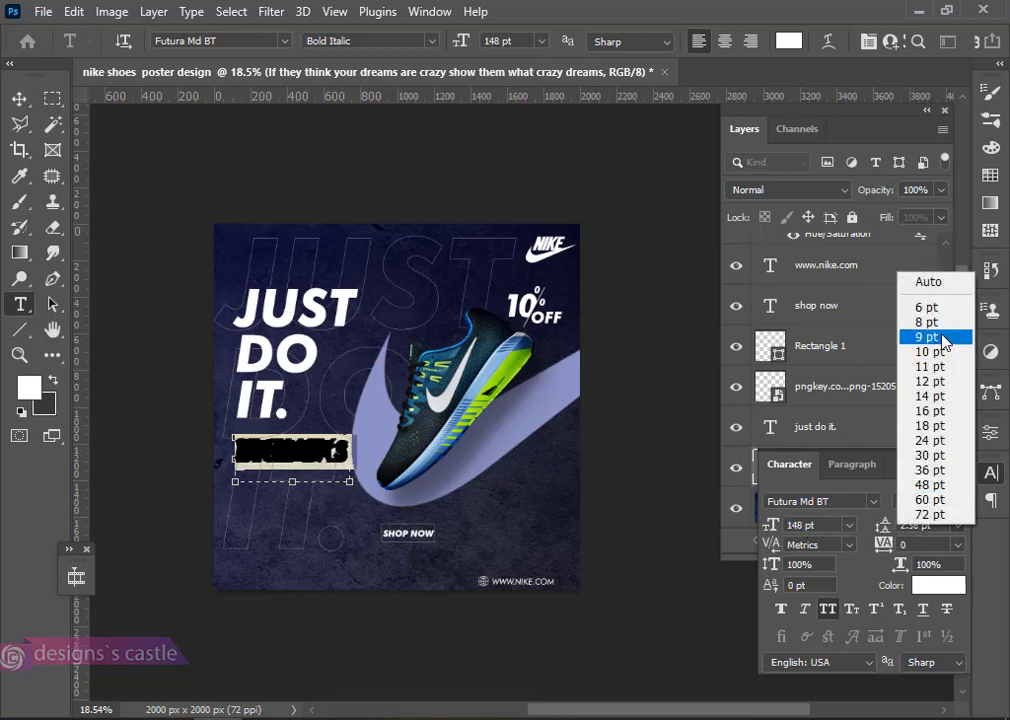
left_click(935, 280)
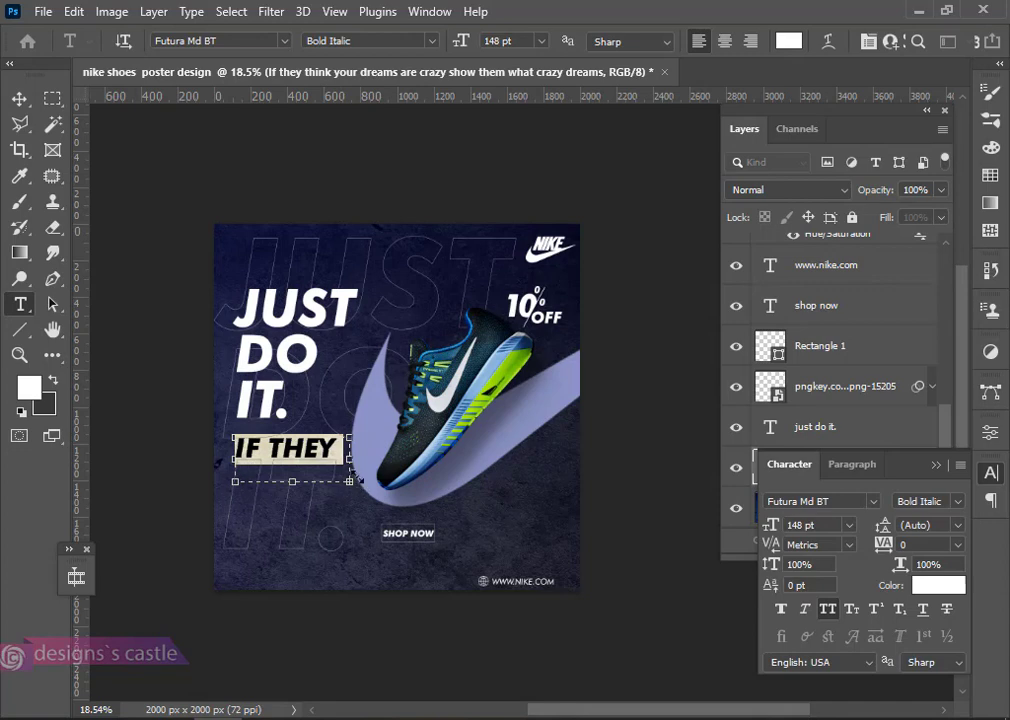
Reduce the tagline's font size to 40 pt so the whole sentence fits its text box
left_click_drag(769, 524, 651, 548)
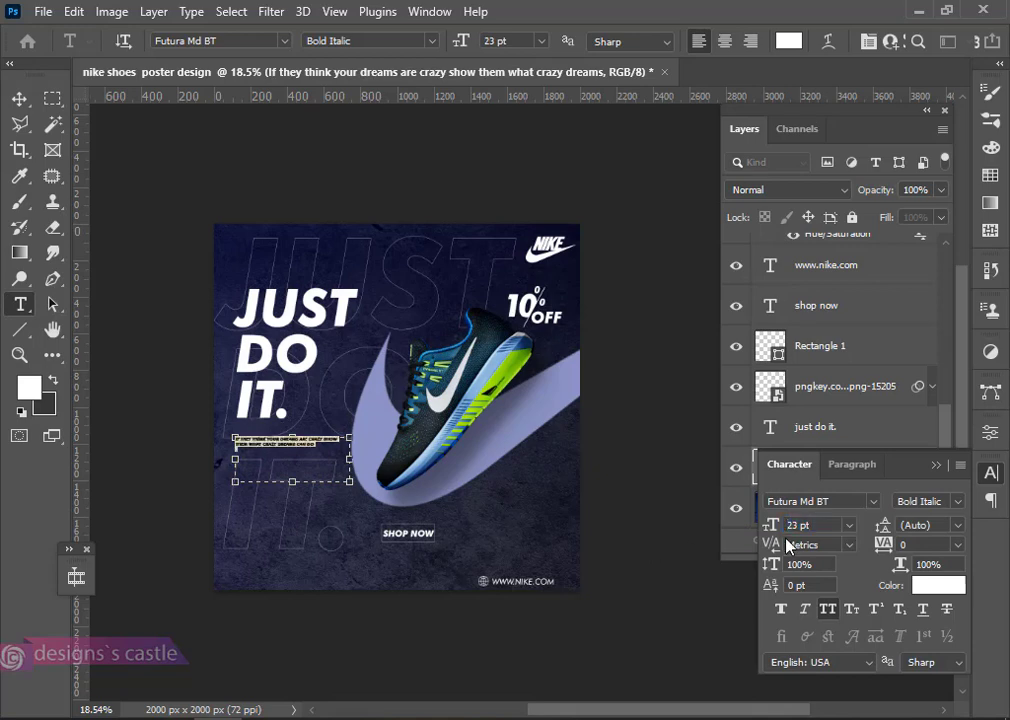
left_click_drag(771, 528, 778, 534)
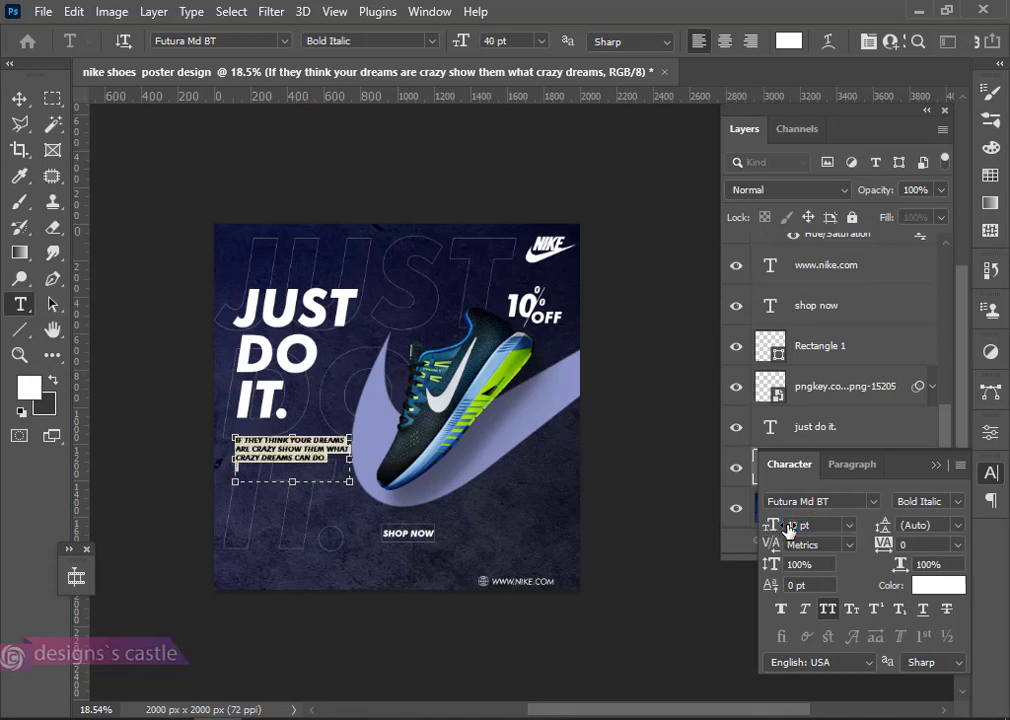
left_click(19, 99)
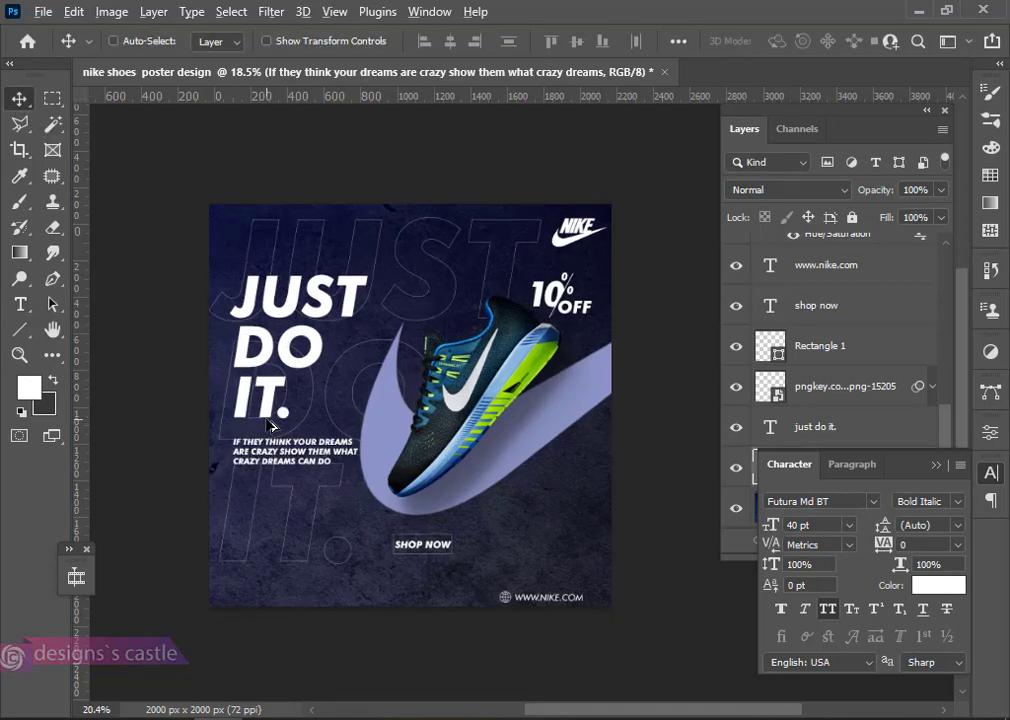
Move the tagline slightly up and left so it sits closer beneath "IT."
scroll(270, 420, "up", 3)
mouse_move(335, 458)
left_mouse_down()
mouse_move(328, 388)
mouse_move(324, 442)
left_mouse_up()
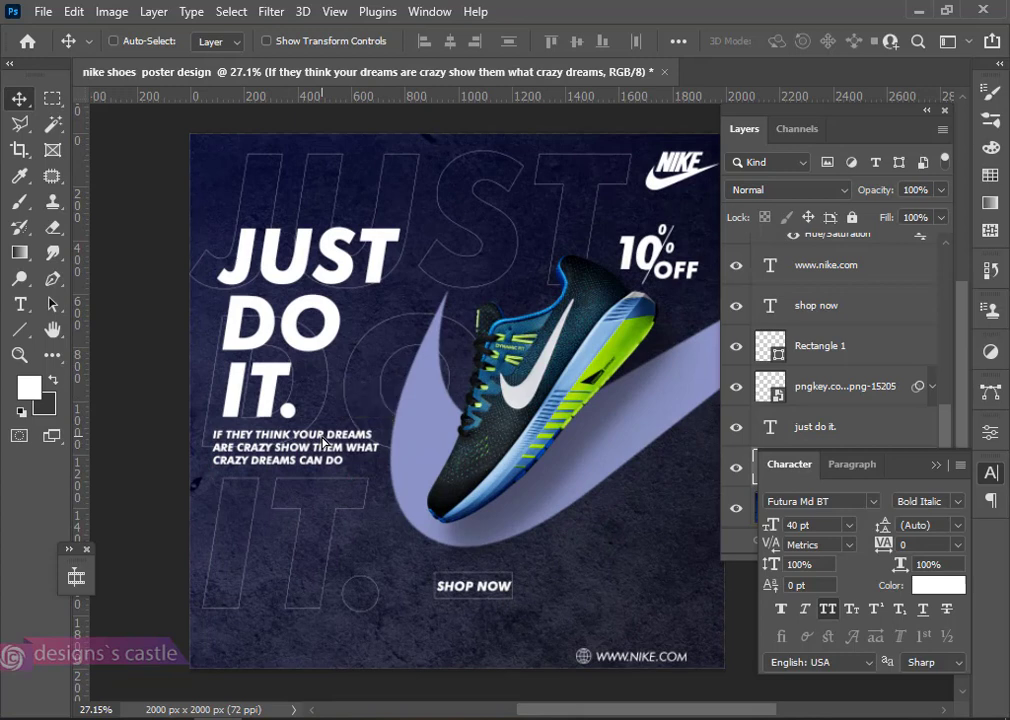
left_click(24, 305)
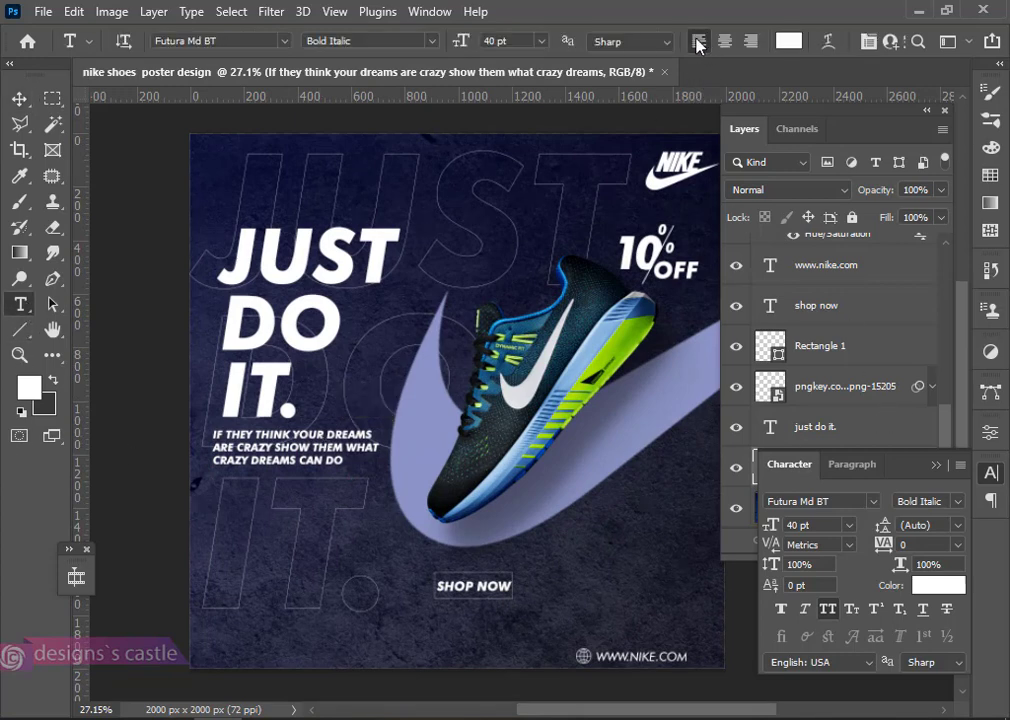
left_click(20, 99)
Set the tagline's font size to 33 pt and its tracking to 120
scroll(317, 490, "down", 1)
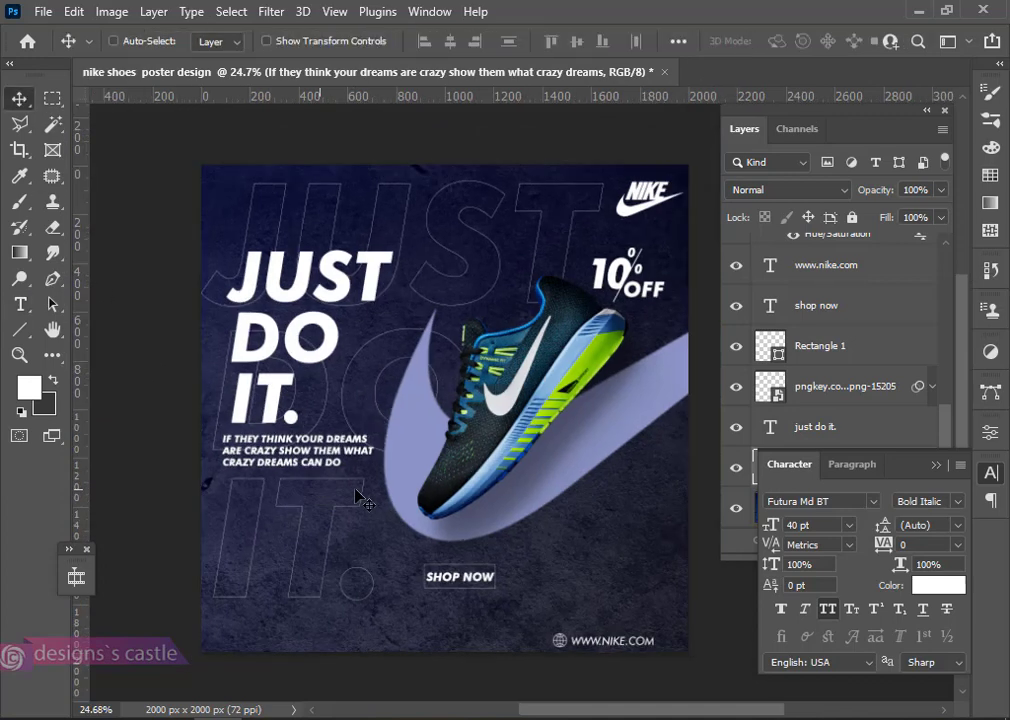
mouse_move(770, 533)
left_mouse_down()
mouse_move(764, 527)
mouse_move(777, 534)
left_mouse_up()
key("Return")
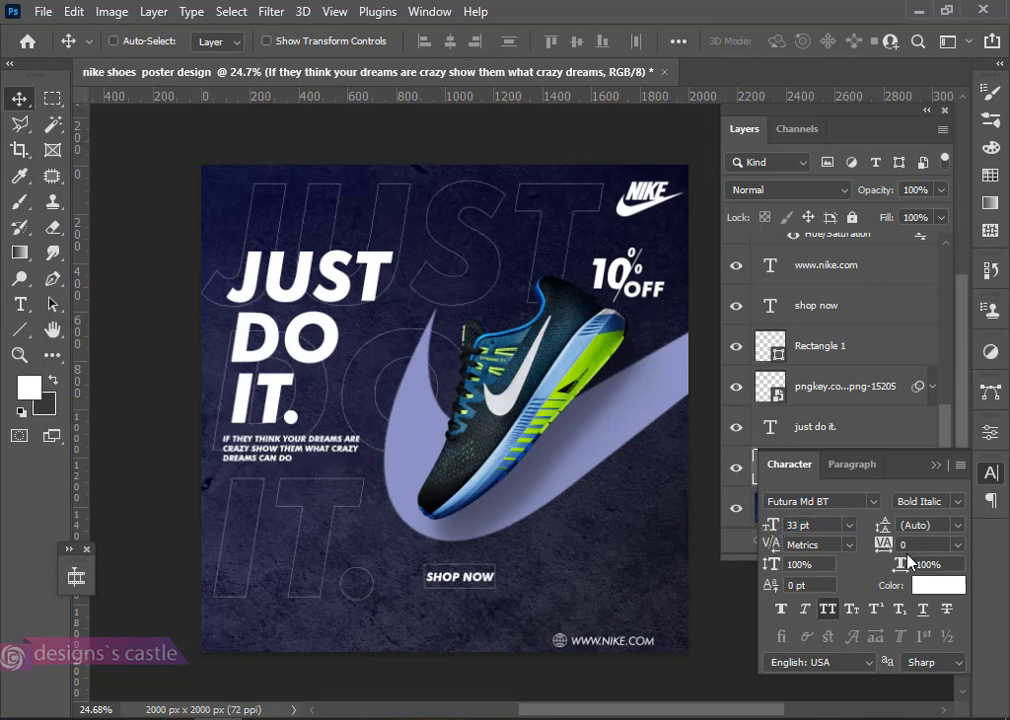
left_click_drag(885, 555, 891, 557)
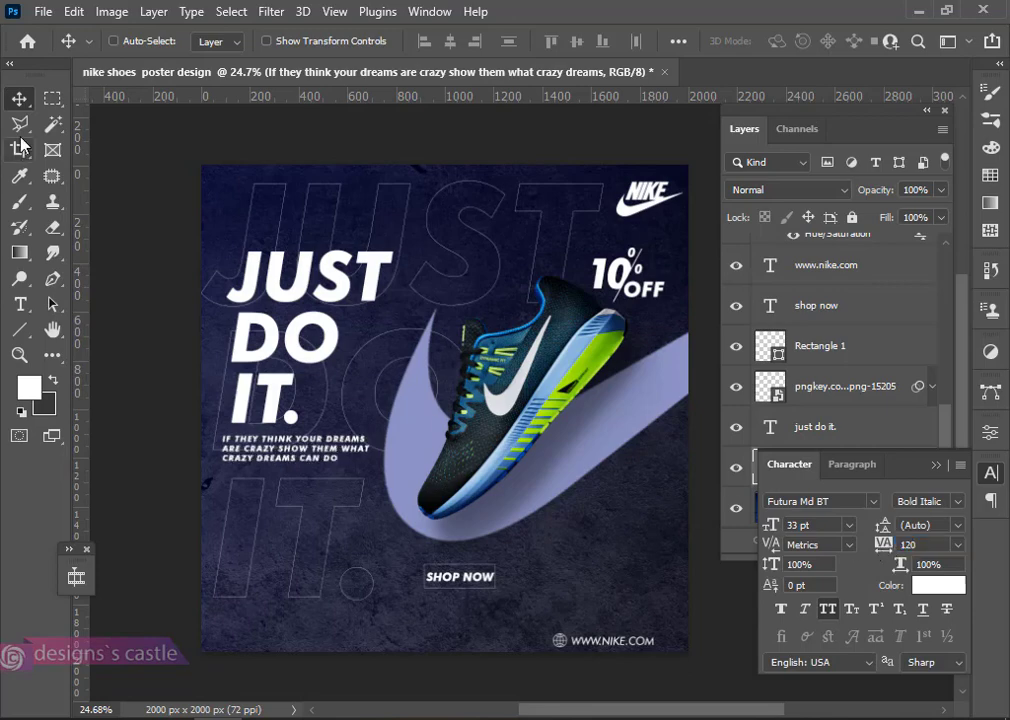
Add a Curves adjustment layer above the shoe layer pngegg (2) and clip it to that layer
scroll(258, 341, "down", 3)
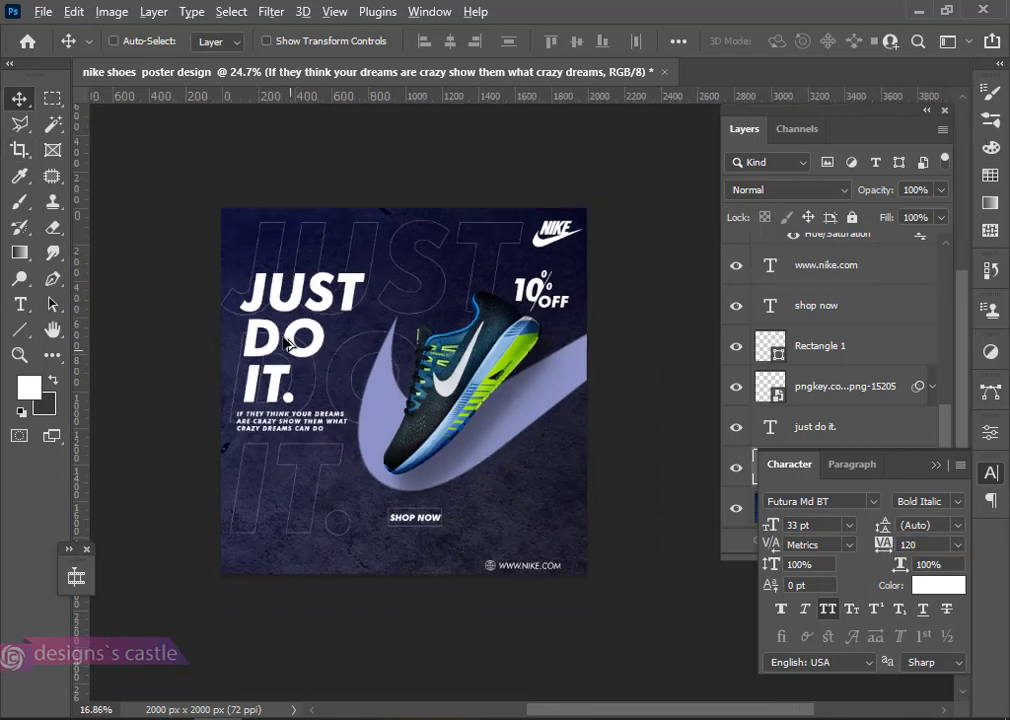
scroll(307, 424, "up", 2)
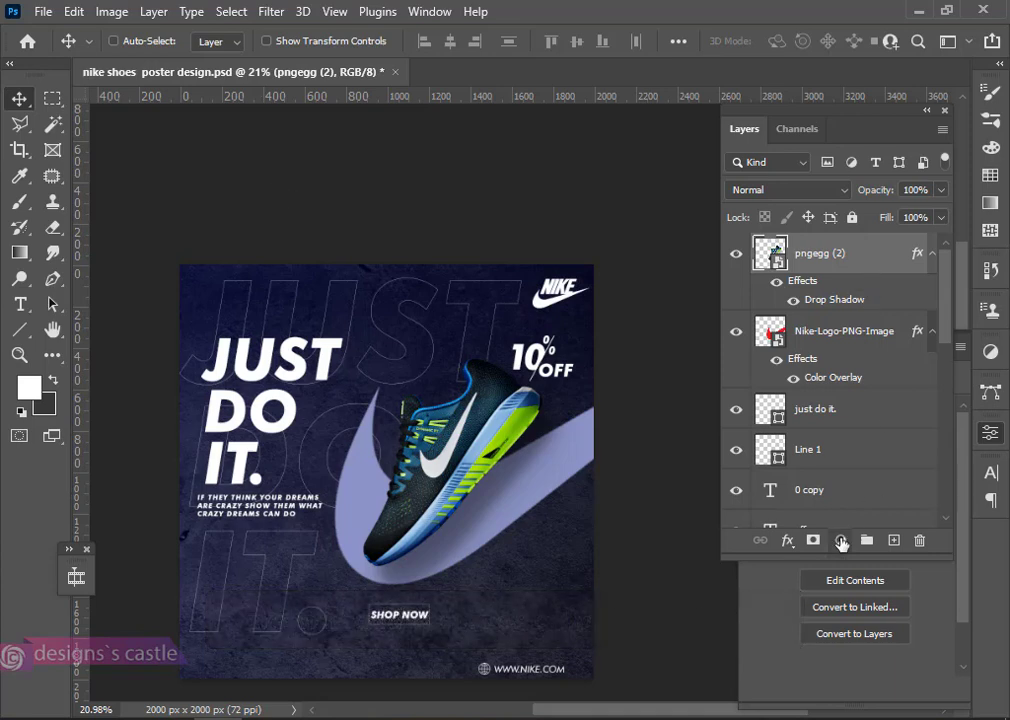
left_click(841, 540)
left_click(868, 286)
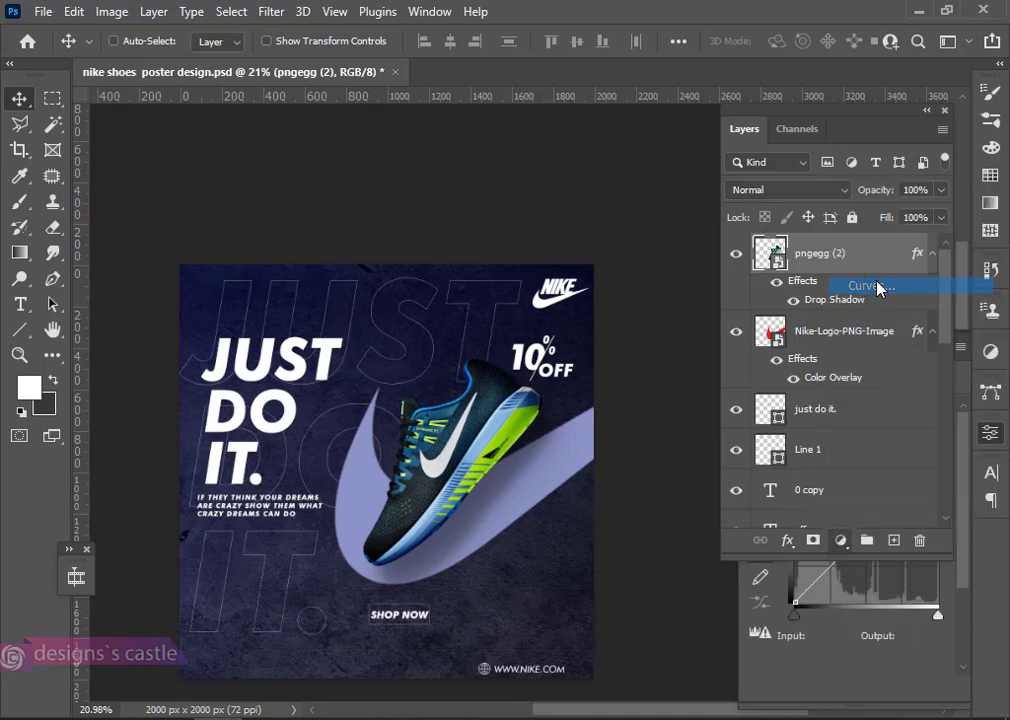
left_click(793, 661)
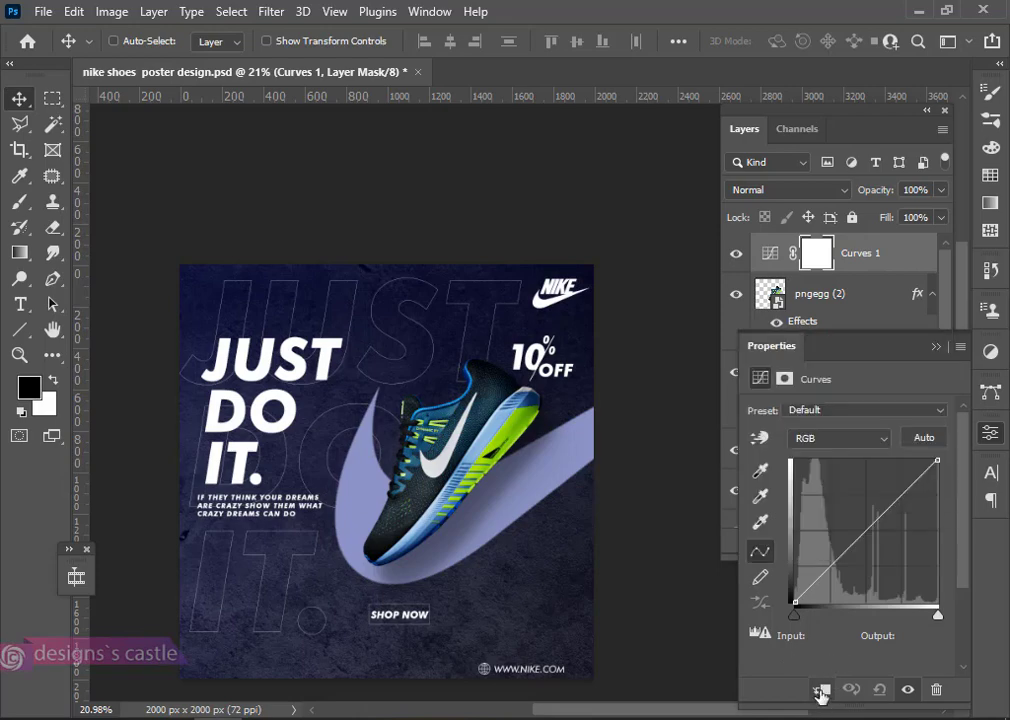
left_click(820, 690)
Brighten the shoe by raising a point on the RGB curve to input 147, output 205
scroll(410, 465, "up", 3)
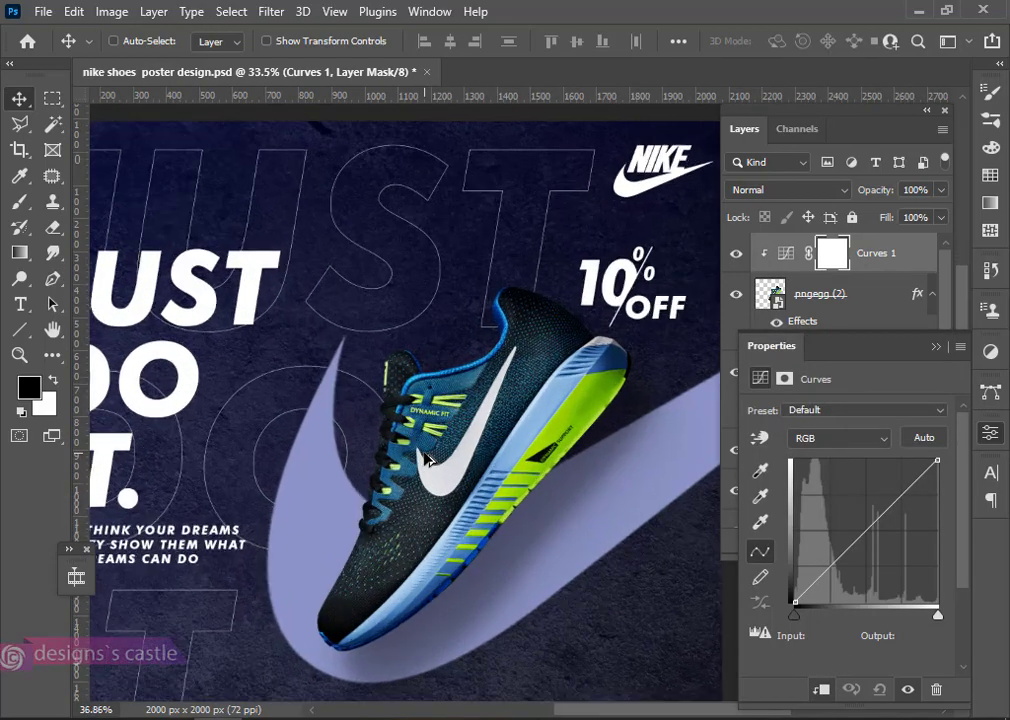
scroll(425, 458, "up", 1)
mouse_move(893, 502)
left_mouse_down()
mouse_move(892, 466)
mouse_move(875, 463)
mouse_move(877, 488)
left_mouse_up()
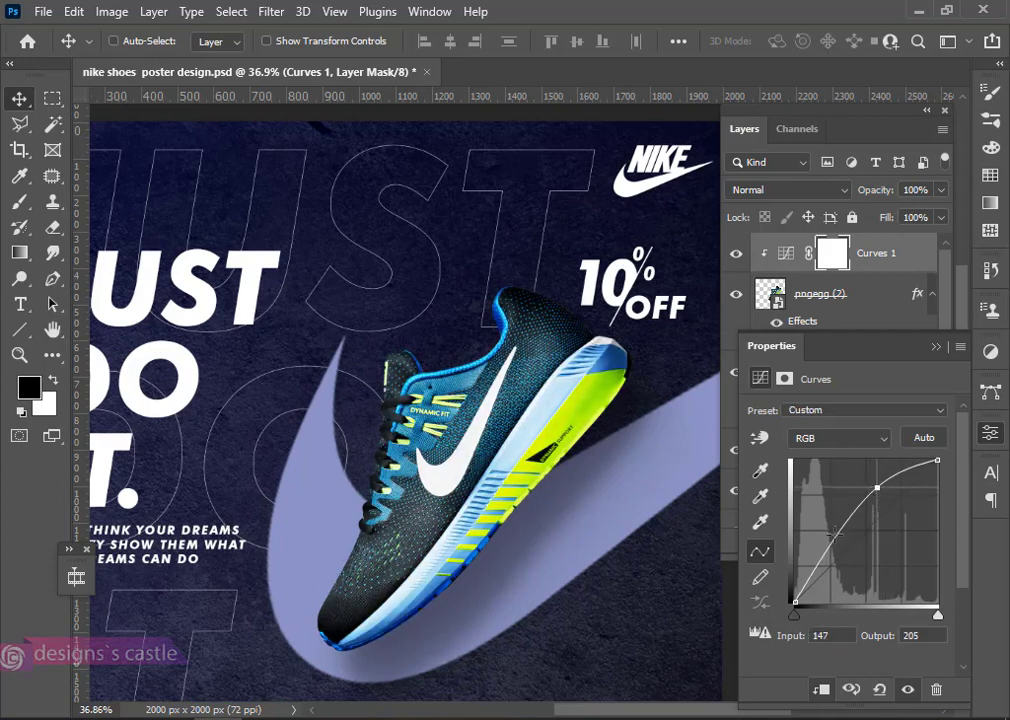
Shape the shoe's RGB curve with input/output points 80/111, 145/210 and 48/48, and raise the black point to output 12
left_click_drag(835, 535, 839, 541)
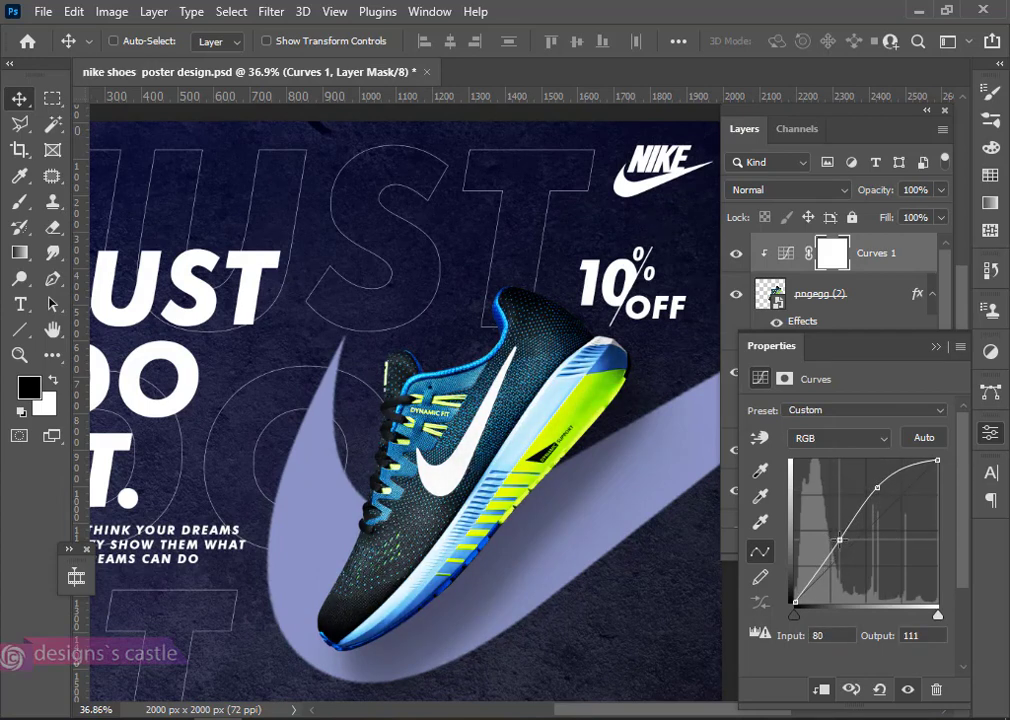
left_click_drag(879, 489, 876, 484)
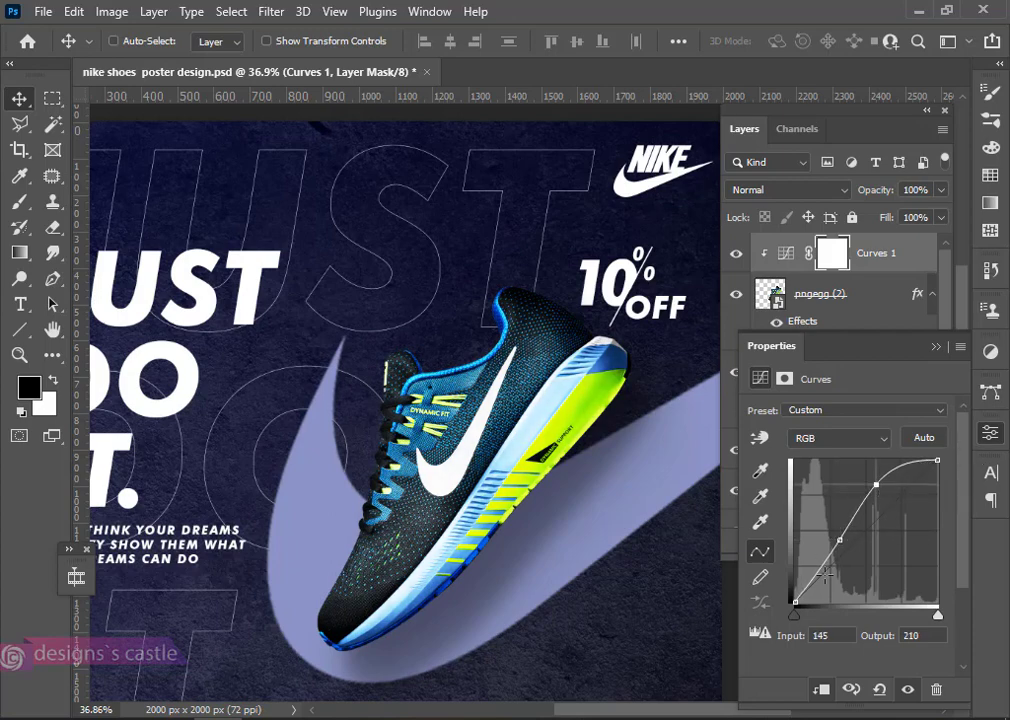
left_click_drag(826, 571, 822, 576)
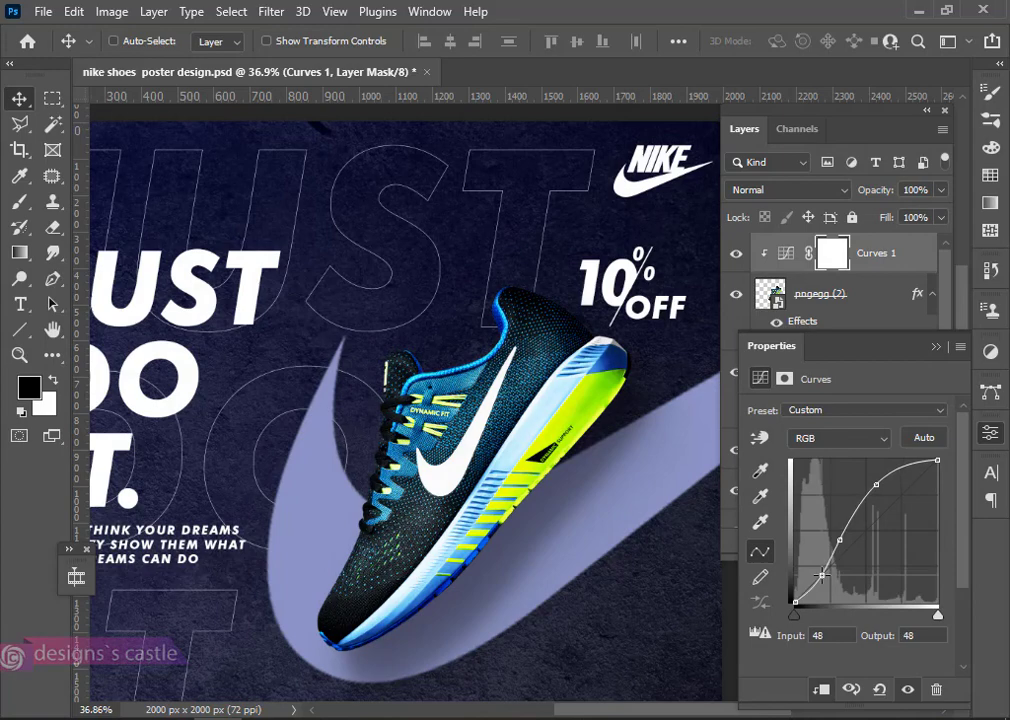
left_click(795, 600)
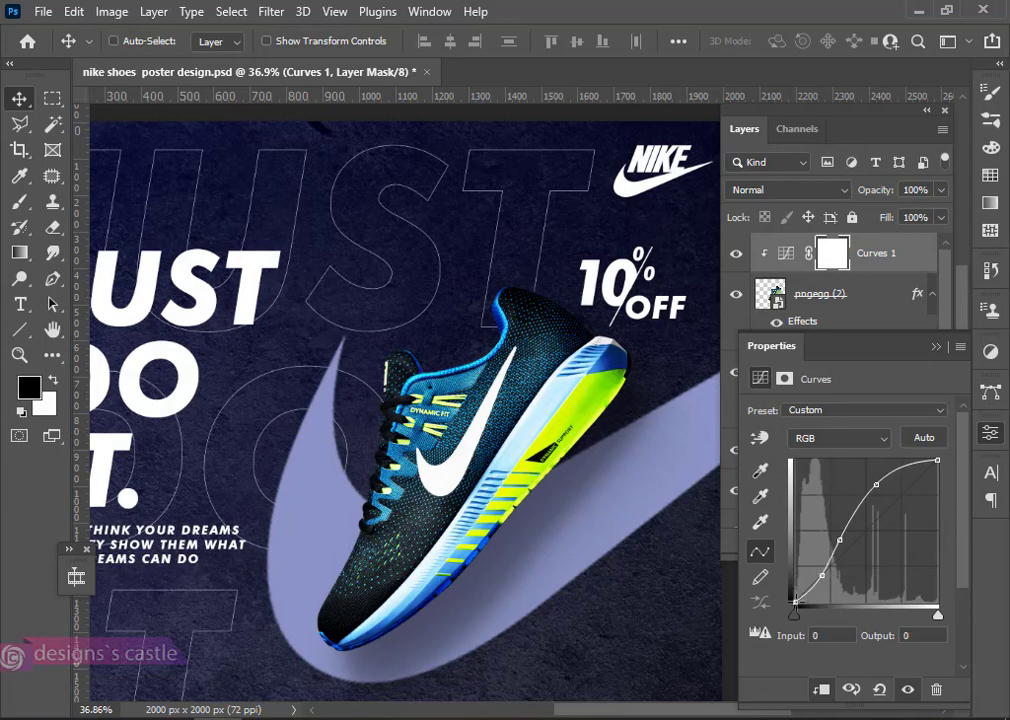
left_click_drag(793, 598, 793, 597)
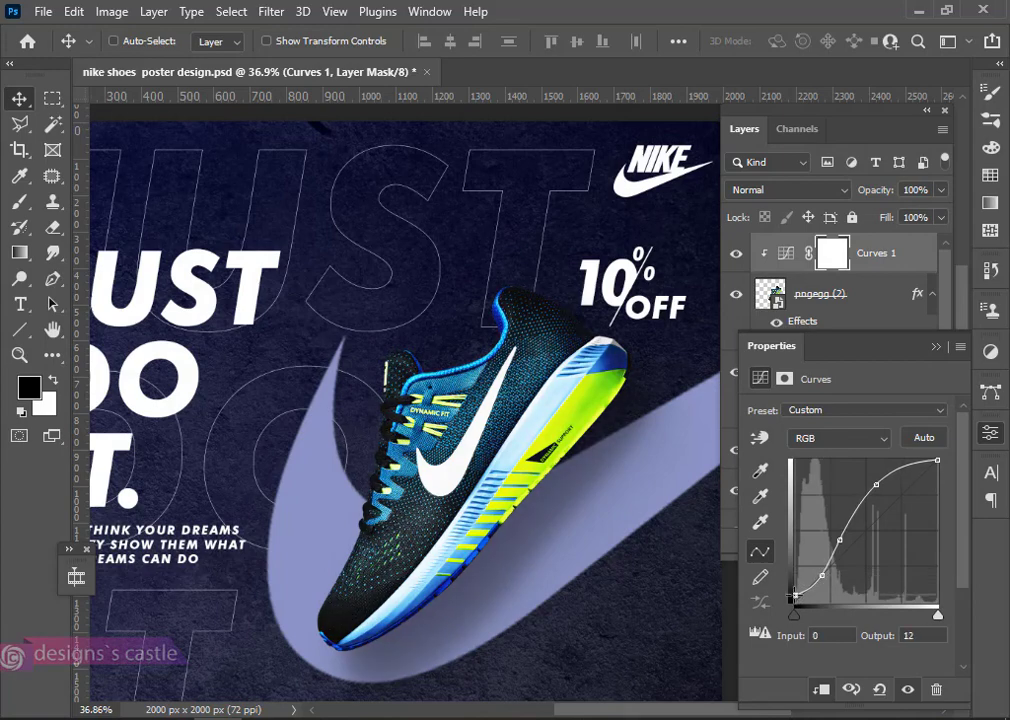
left_click(936, 347)
Compare the shoe with and without the Curves 1 adjustment, leaving it visible, and review the whole poster
left_click(737, 256)
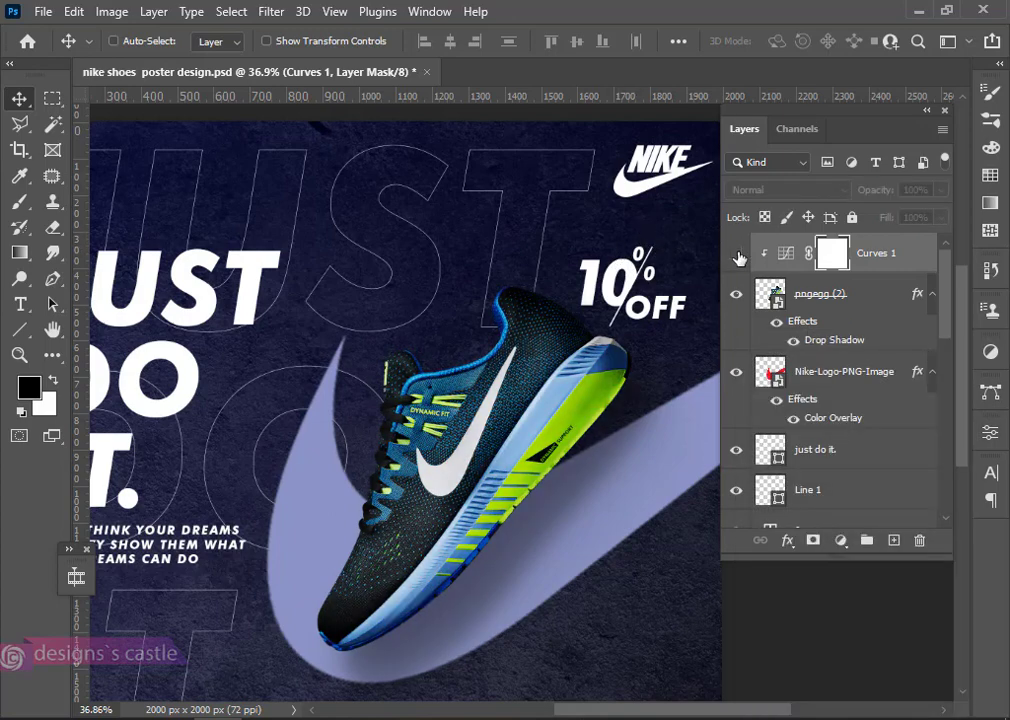
left_click(737, 256)
scroll(513, 524, "down", 3)
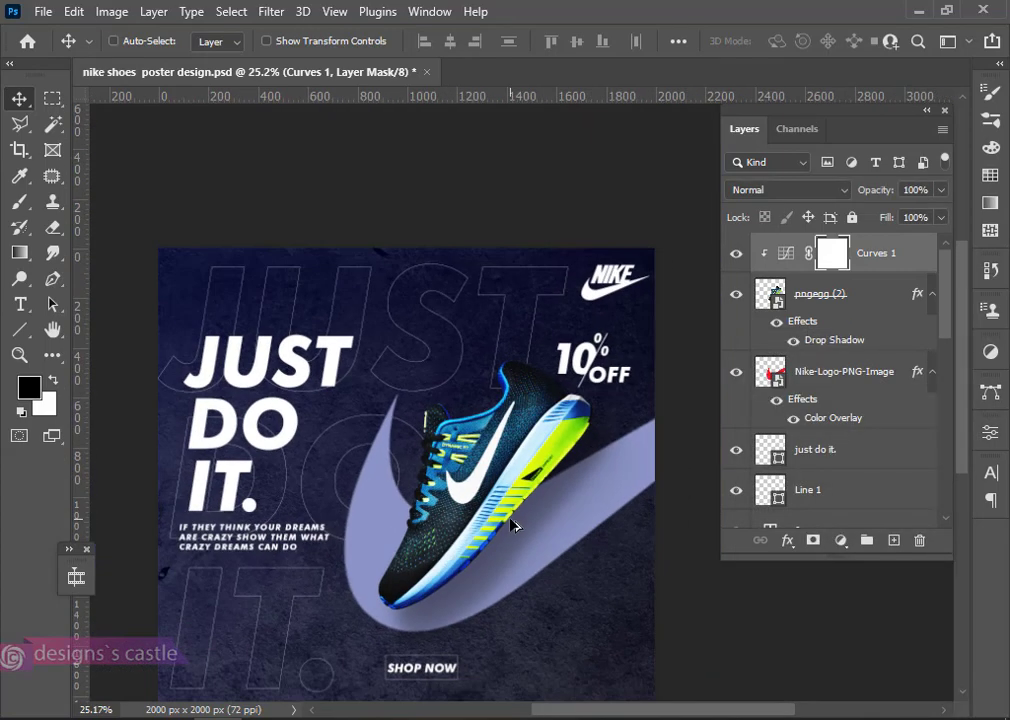
left_click(737, 256)
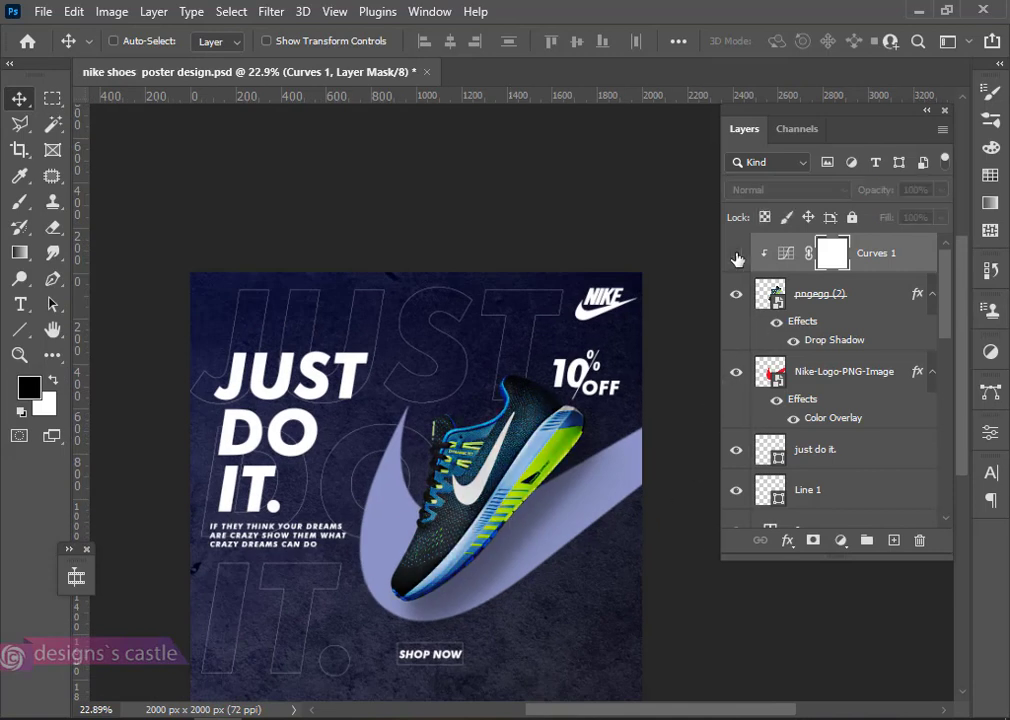
left_click(737, 256)
left_click(737, 256)
left_click(737, 256)
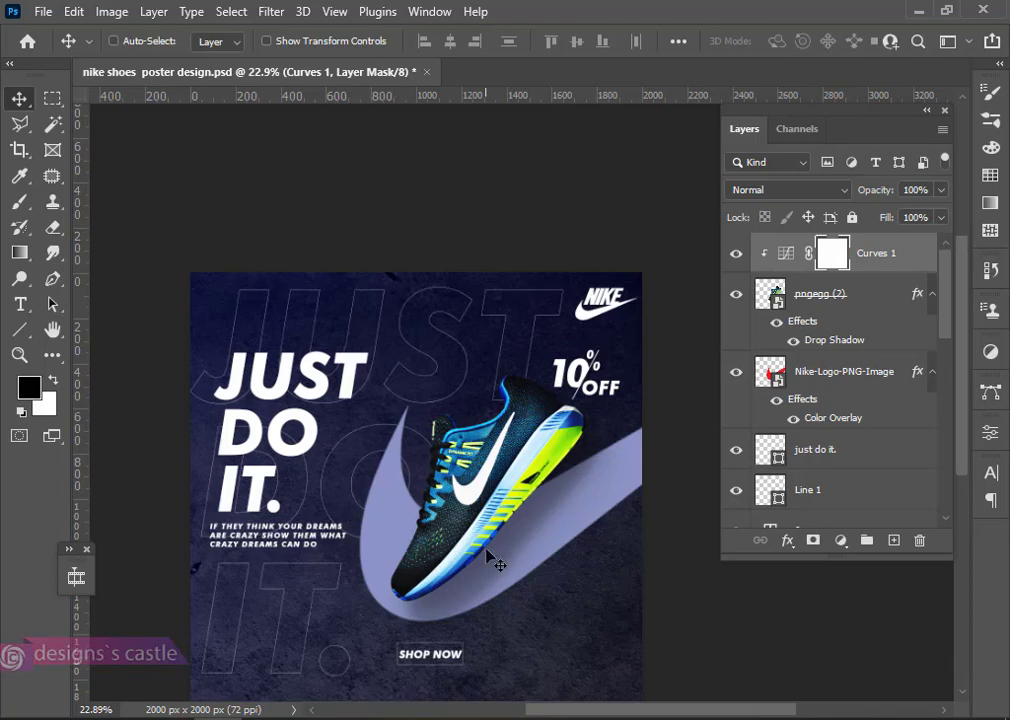
scroll(490, 552, "down", 2)
scroll(490, 552, "down", 2)
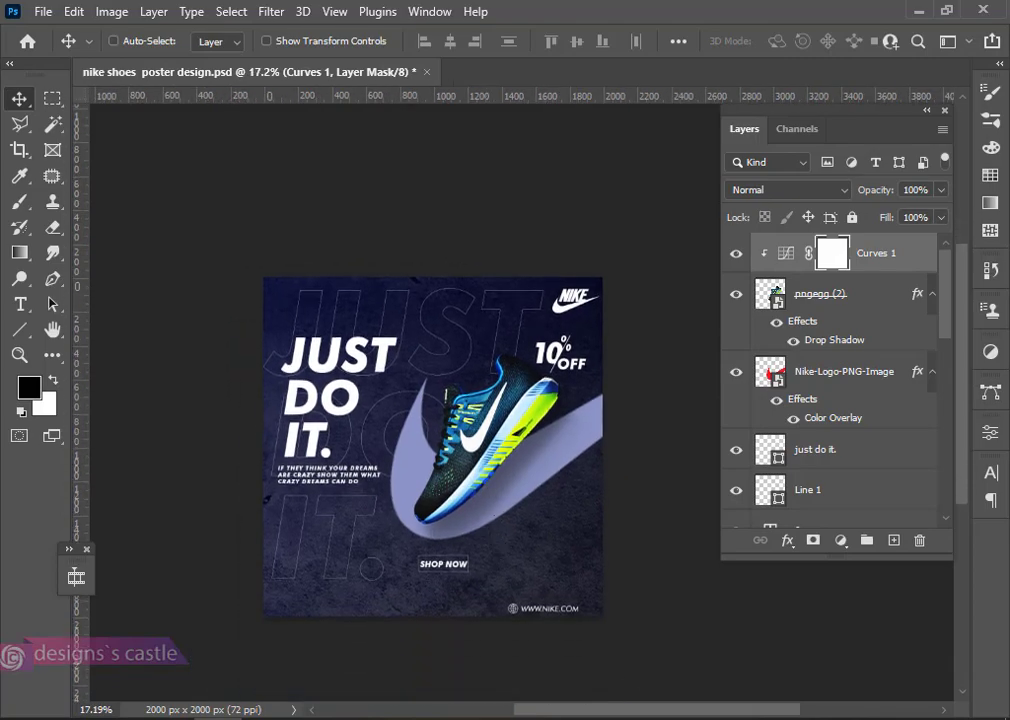